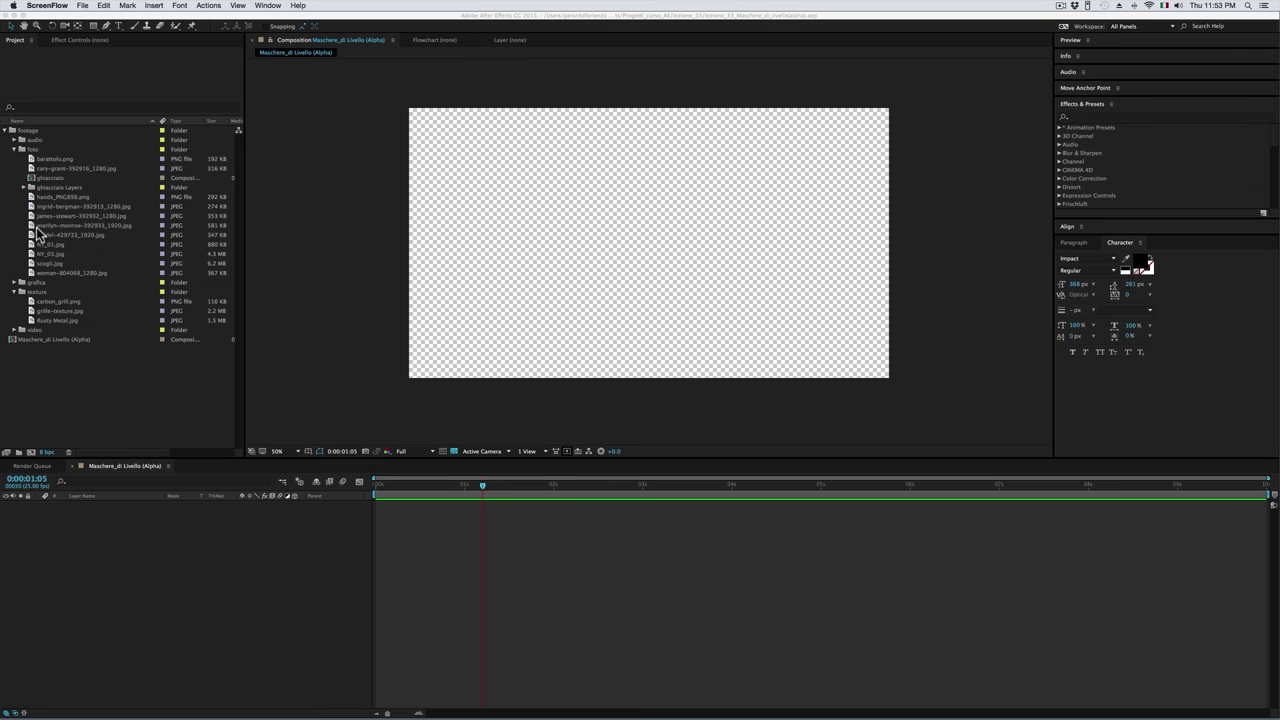
Place the man's and woman's portraits side by side, each scaled down proportionally.
{"action": "left_click_drag", "start_coordinate": [40, 168], "coordinate": [620, 175]}
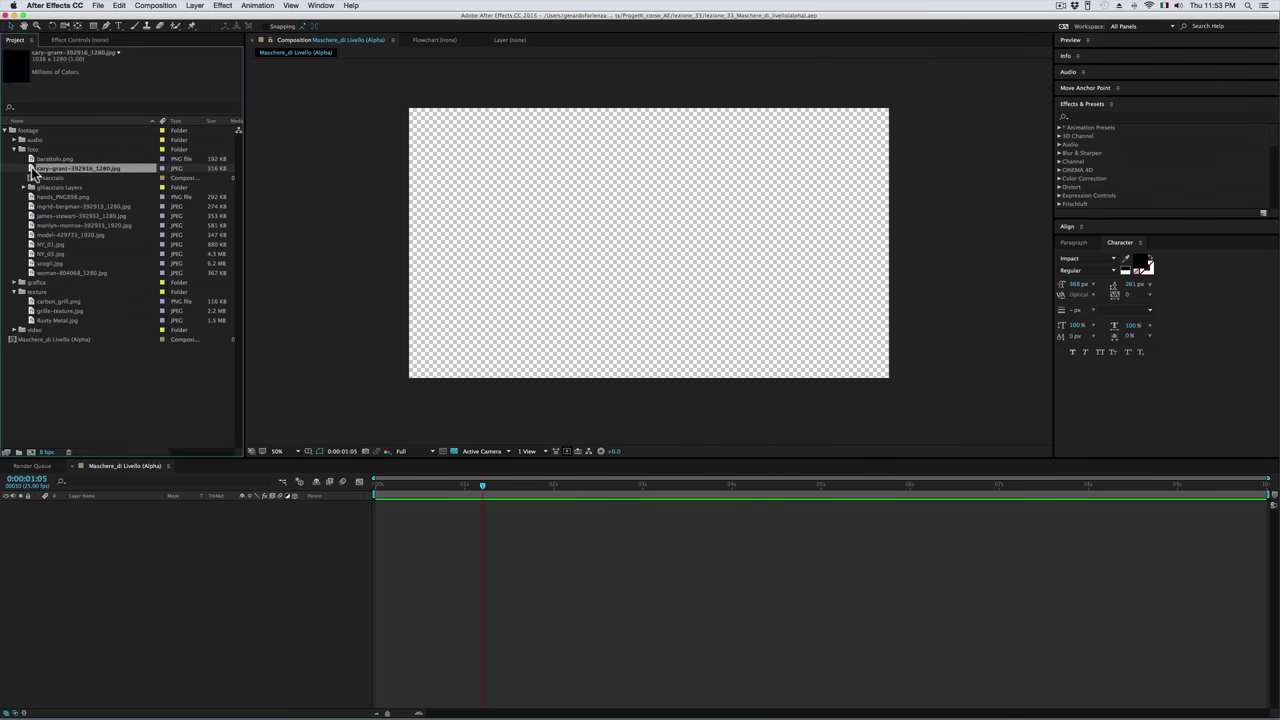
{"action": "left_click_drag", "start_coordinate": [686, 86], "coordinate": [629, 143]}
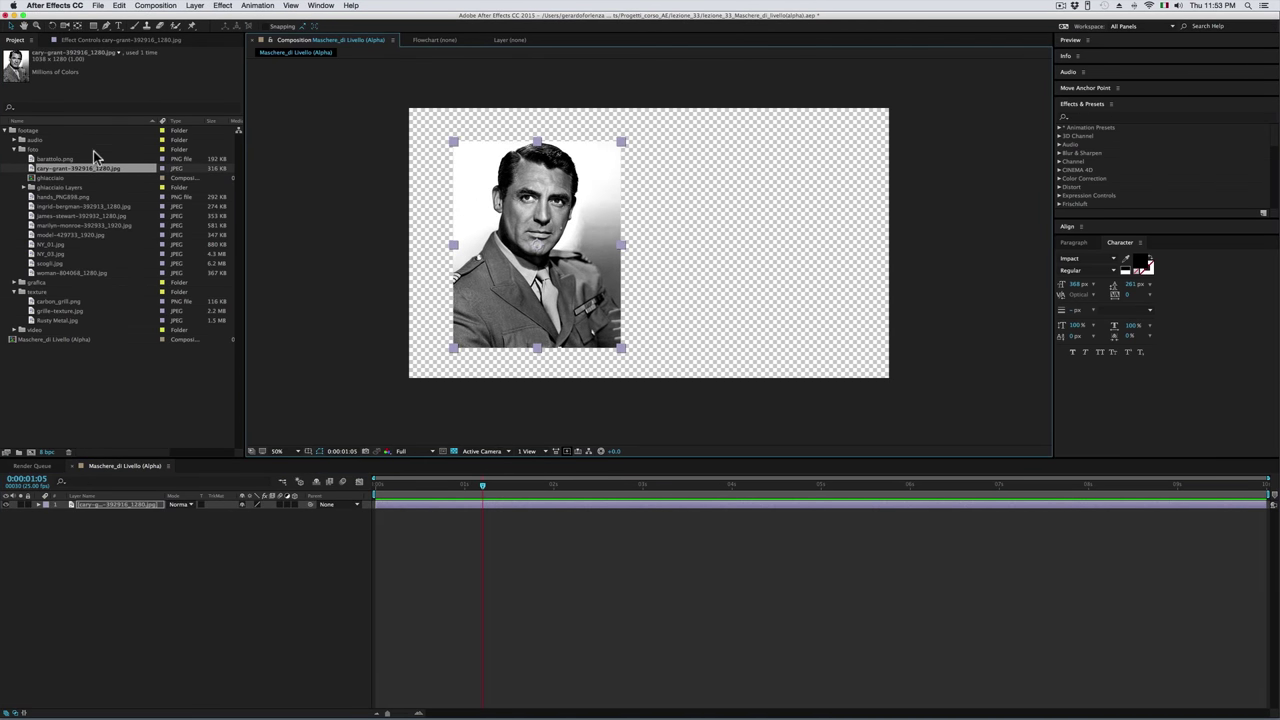
{"action": "left_click_drag", "start_coordinate": [40, 206], "coordinate": [751, 245]}
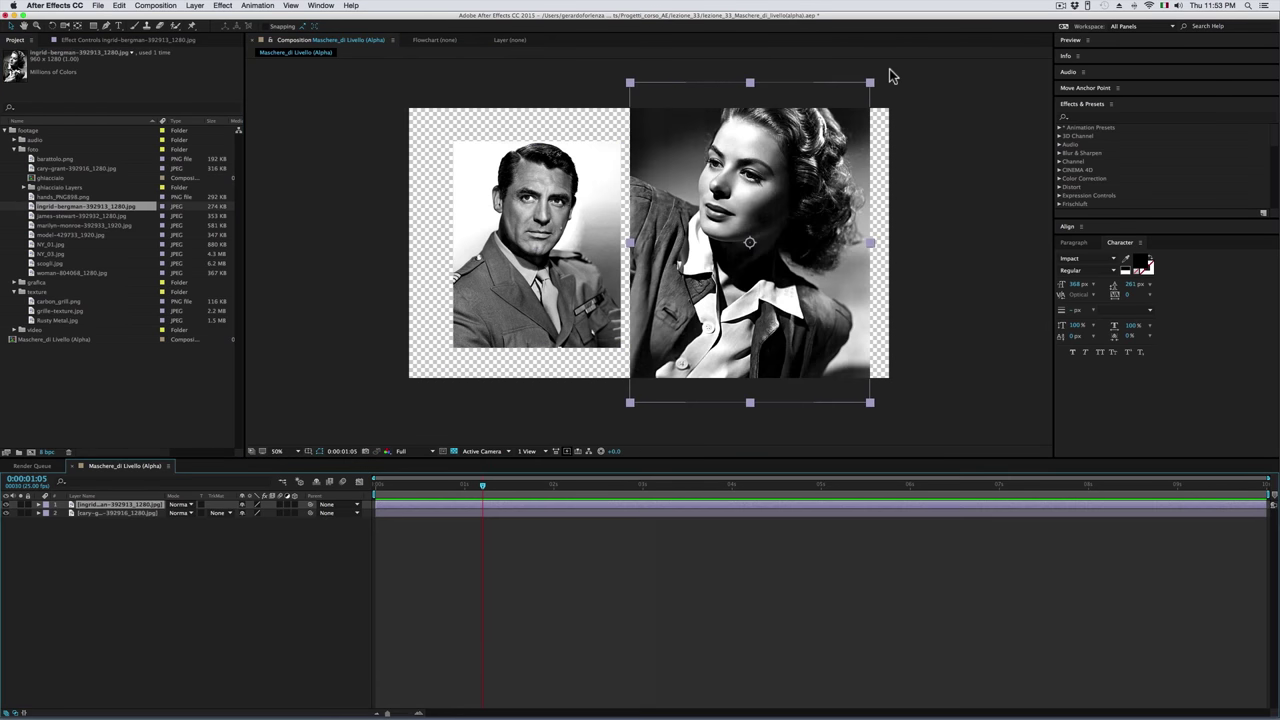
{"action": "left_click_drag", "start_coordinate": [871, 83], "coordinate": [828, 138]}
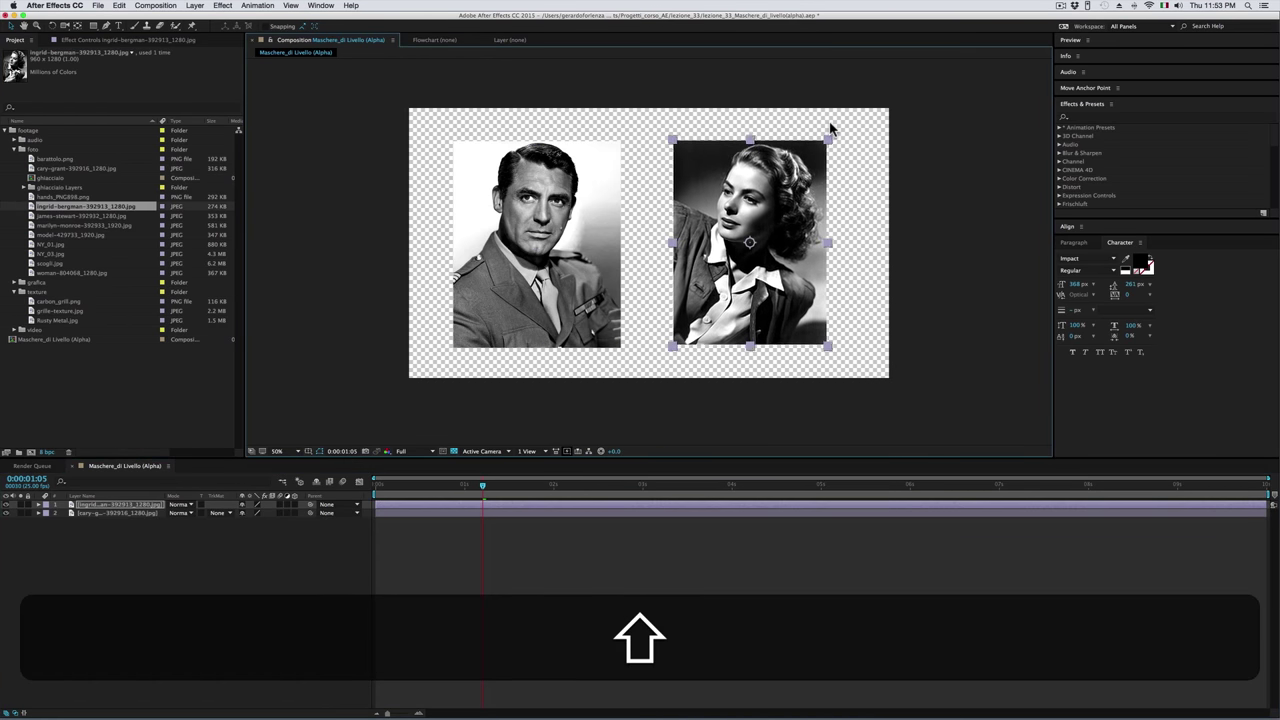
{"action": "left_click_drag", "start_coordinate": [757, 263], "coordinate": [759, 265]}
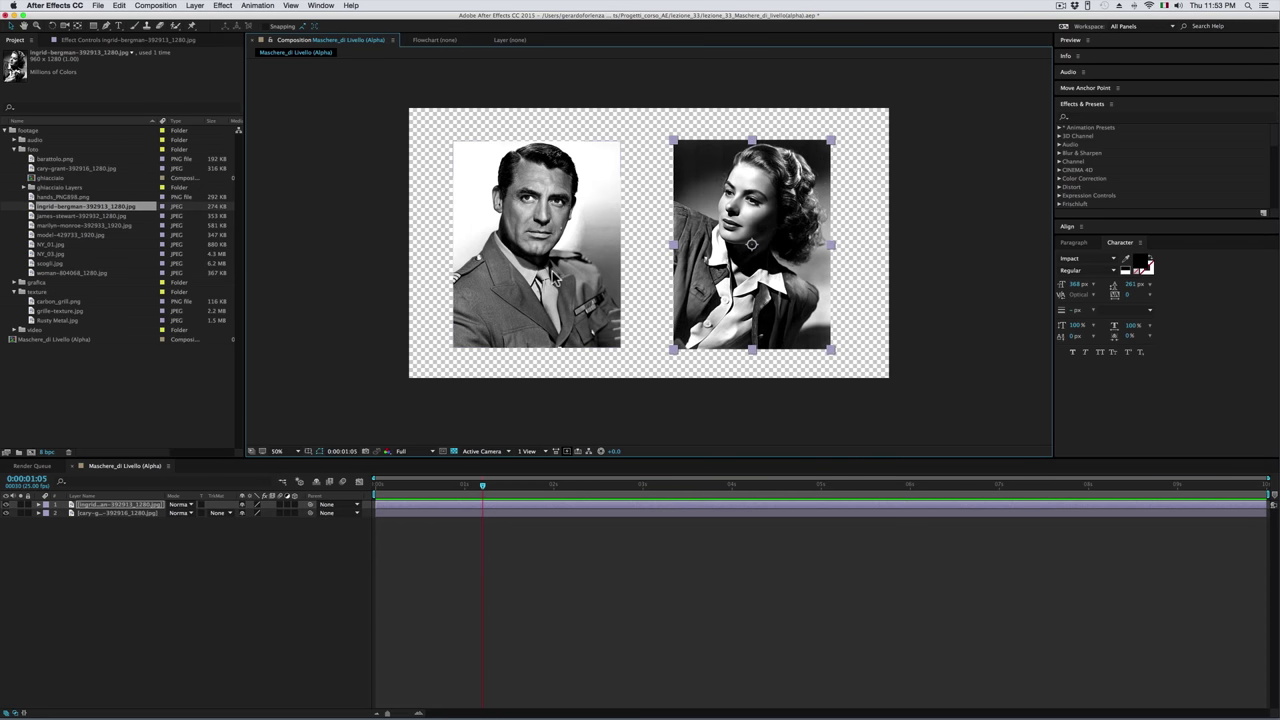
{"action": "left_click", "coordinate": [514, 322]}
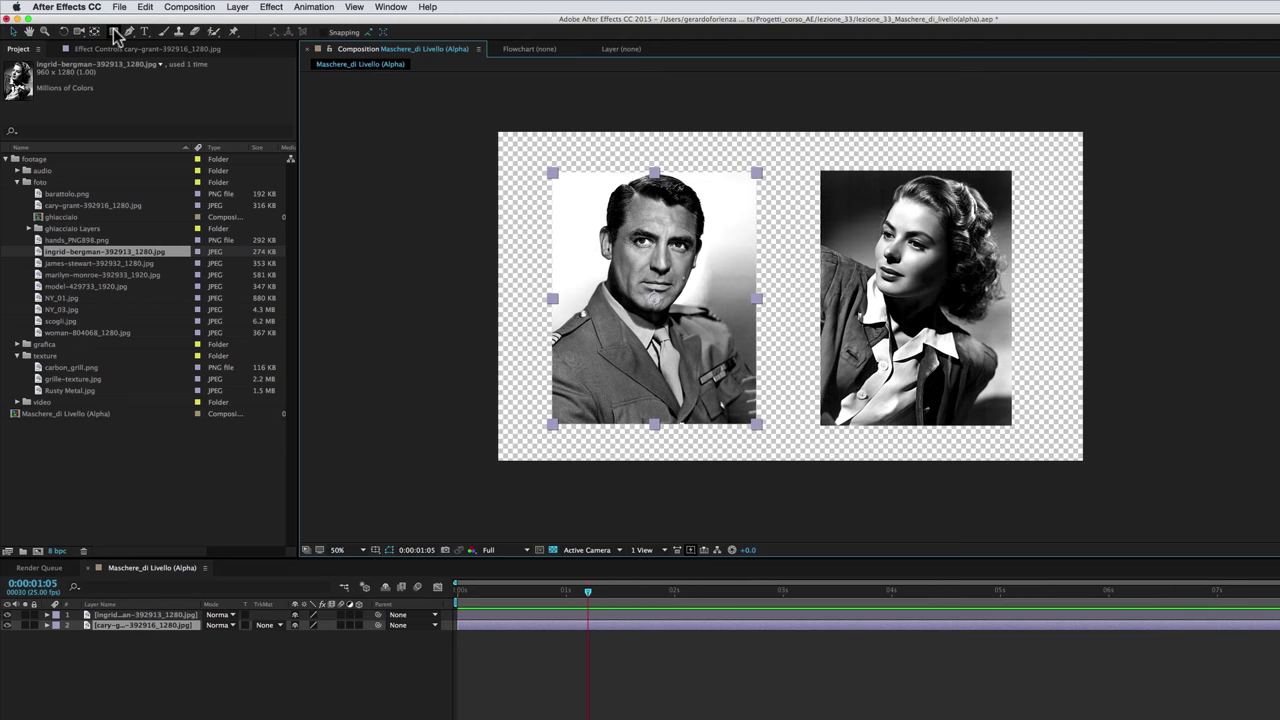
{"action": "left_click", "coordinate": [93, 25]}
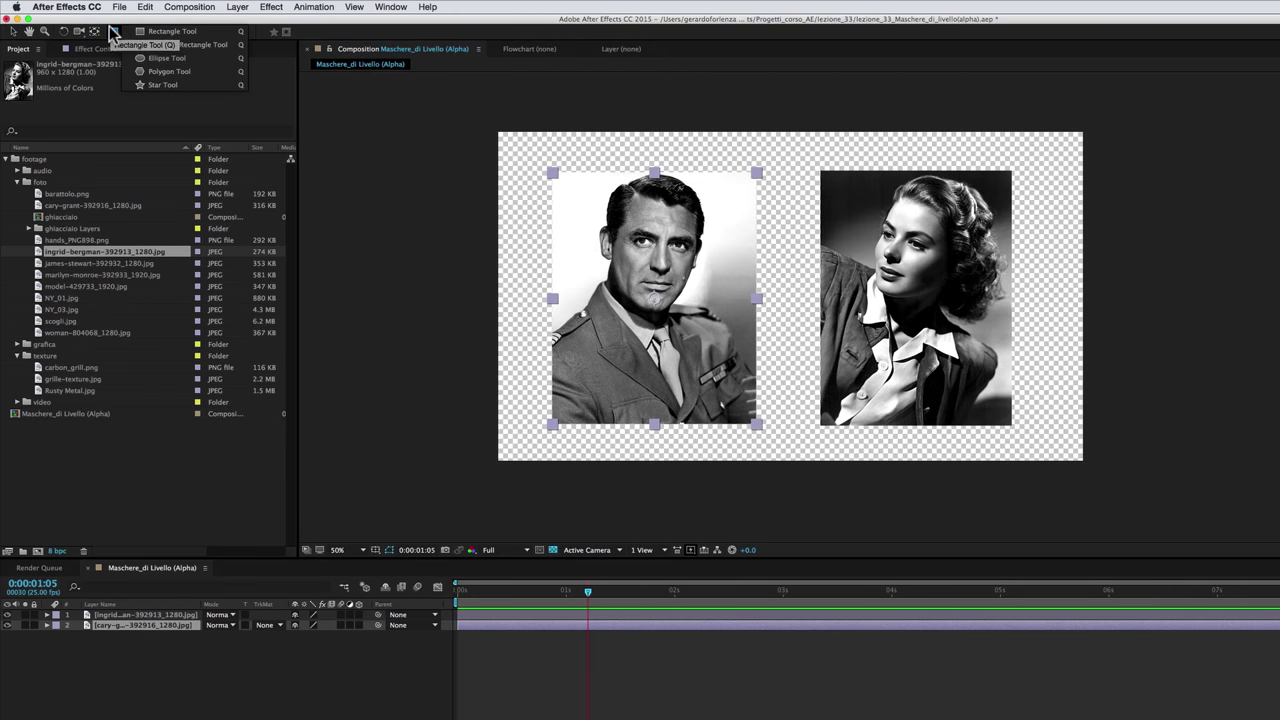
Draw an elliptical Mask 1 in Add mode over the man's face to crop his portrait.
{"action": "left_click", "coordinate": [155, 60]}
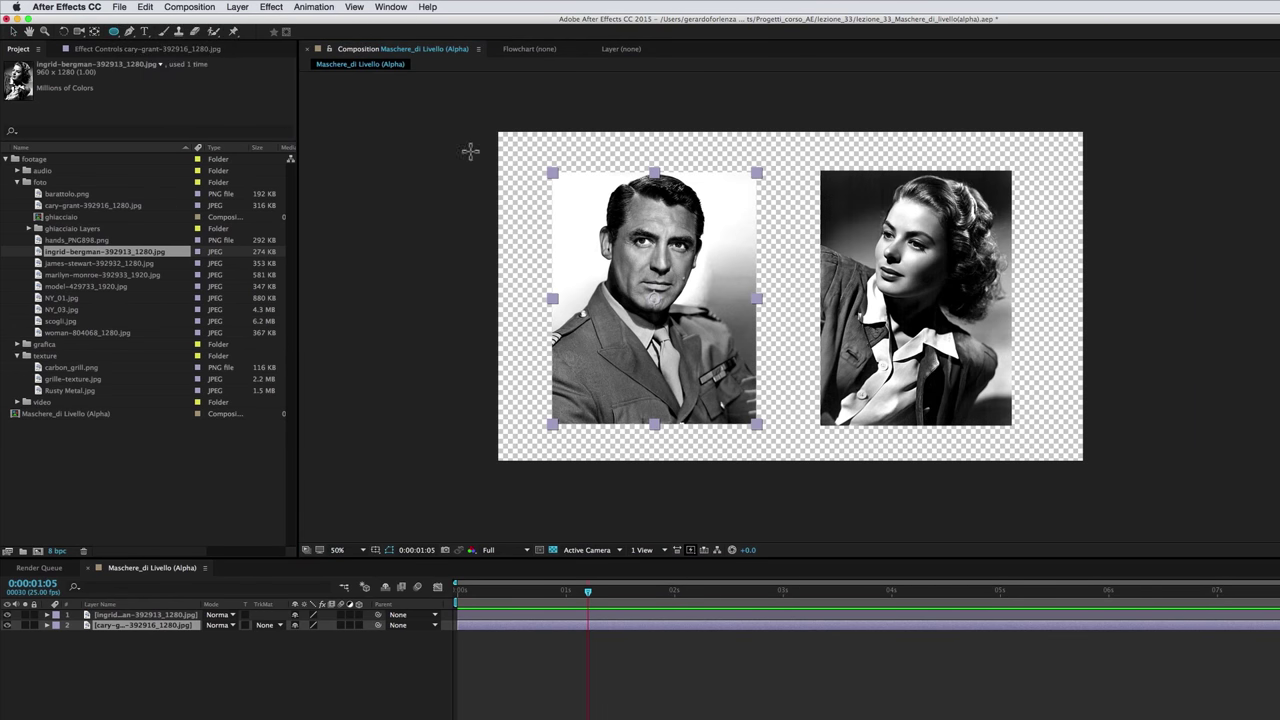
{"action": "mouse_move", "coordinate": [594, 180]}
{"action": "left_mouse_down"}
{"action": "mouse_move", "coordinate": [718, 338]}
{"action": "mouse_move", "coordinate": [675, 318]}
{"action": "left_mouse_up"}
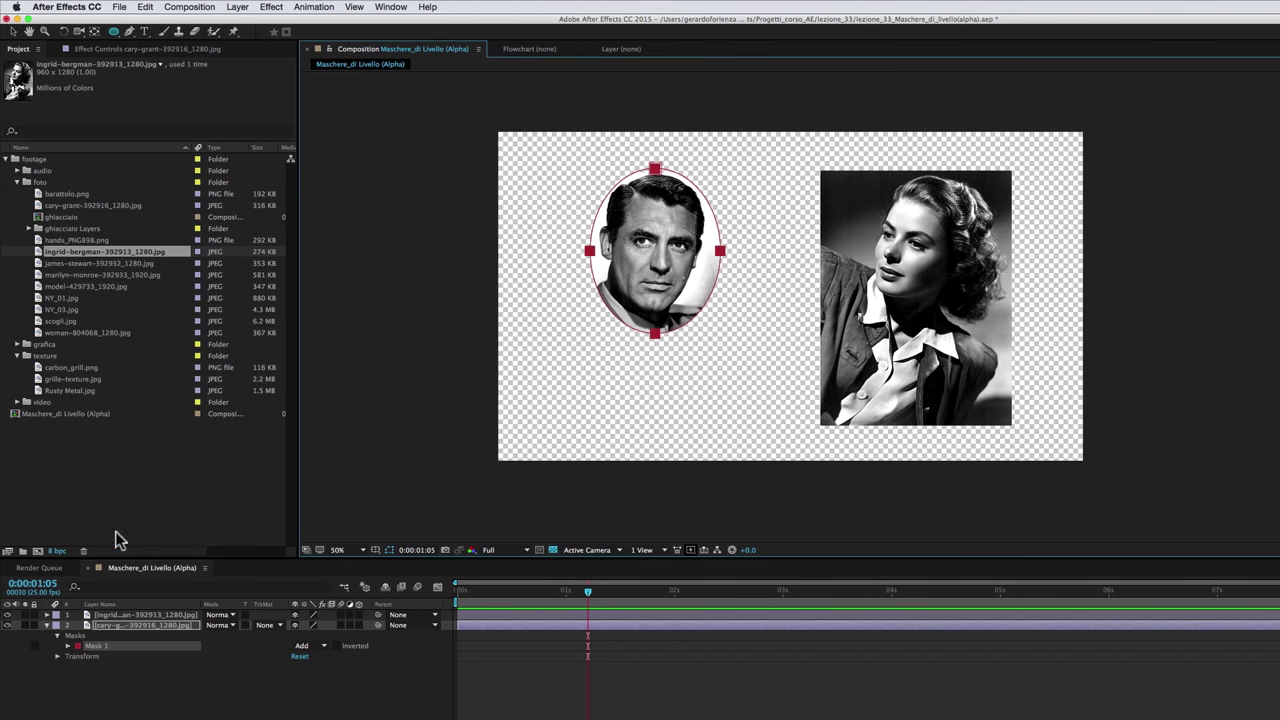
{"action": "left_click", "coordinate": [167, 623]}
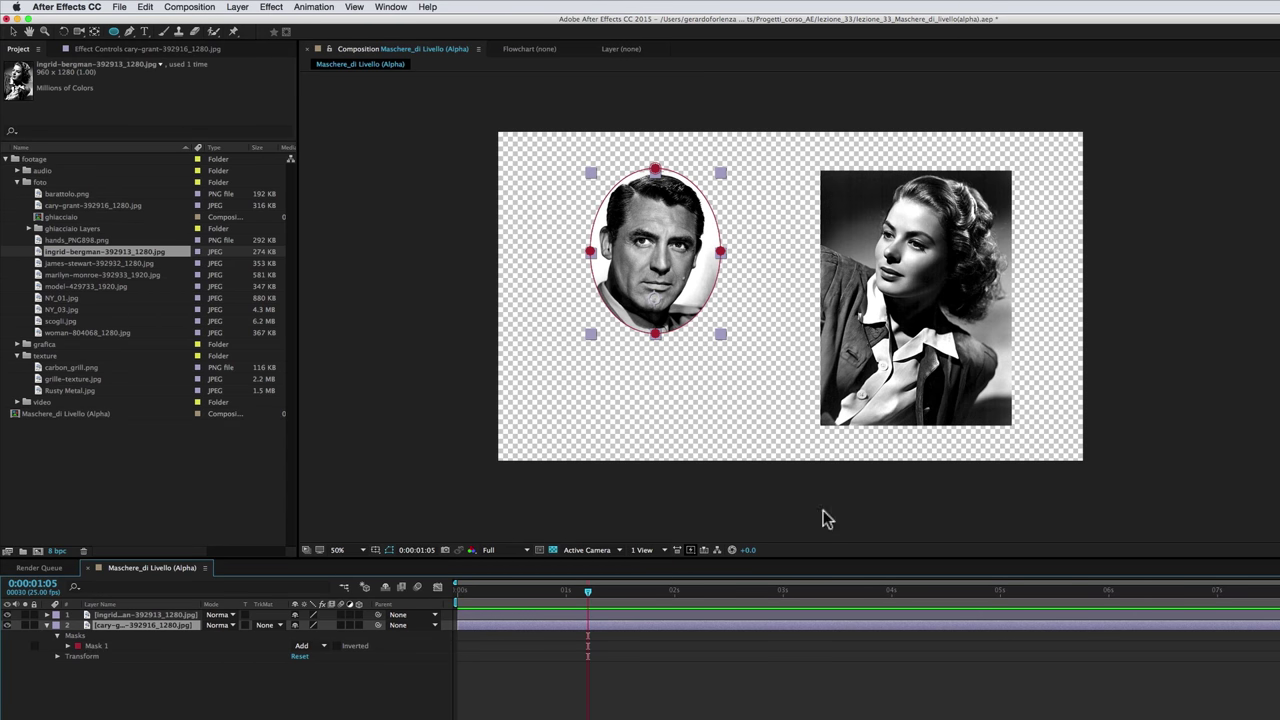
{"action": "key", "text": "v"}
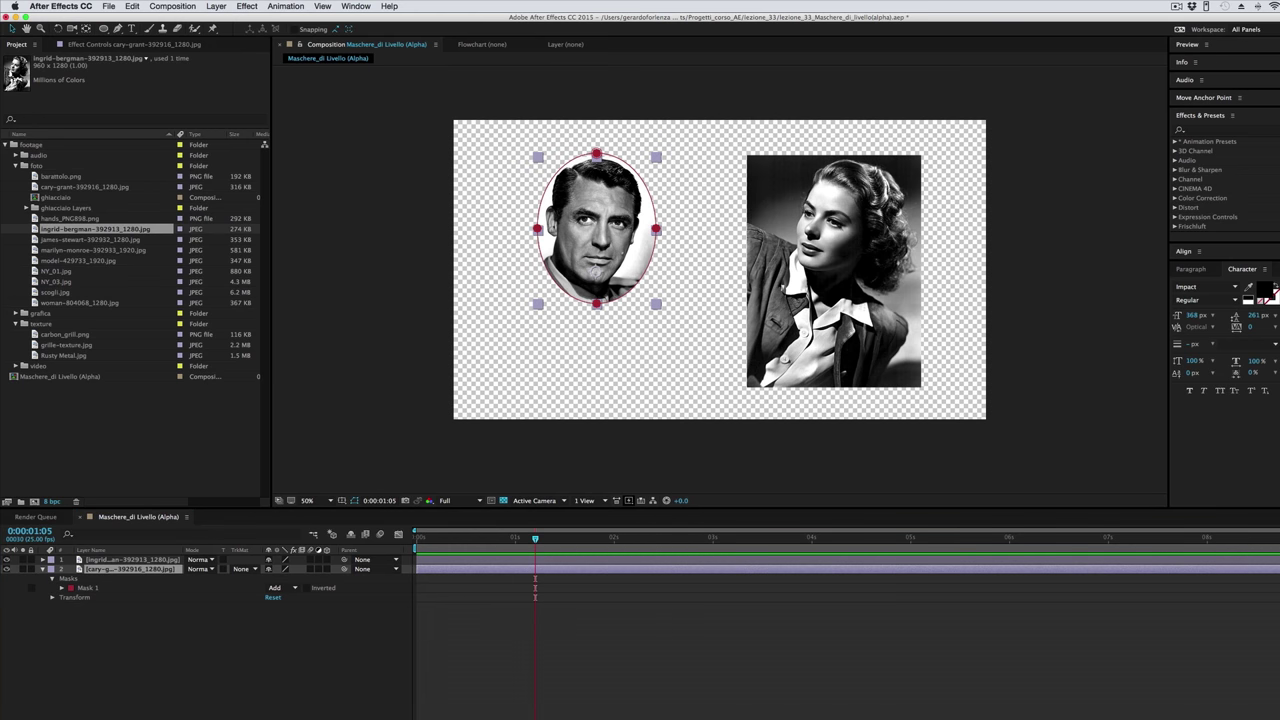
{"action": "left_click", "coordinate": [240, 676]}
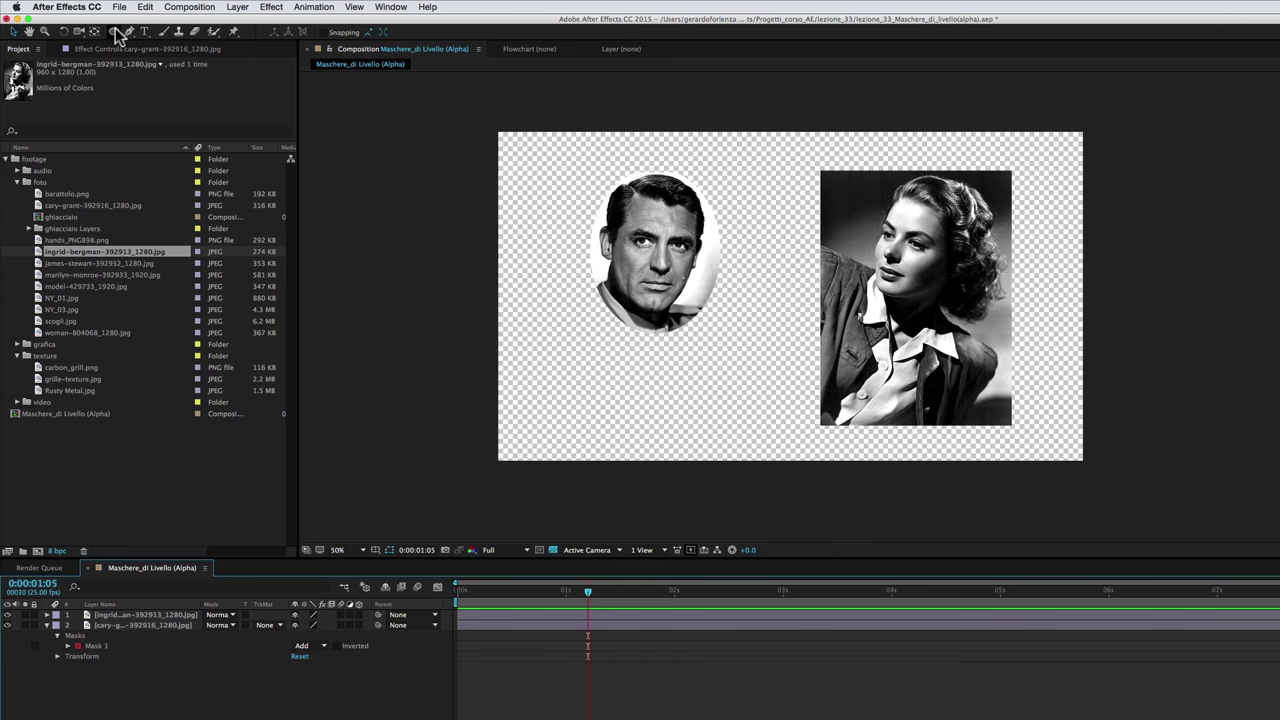
Draw a red ellipse over the woman's face, creating Shape Layer 1 above her photo.
{"action": "left_click", "coordinate": [115, 31]}
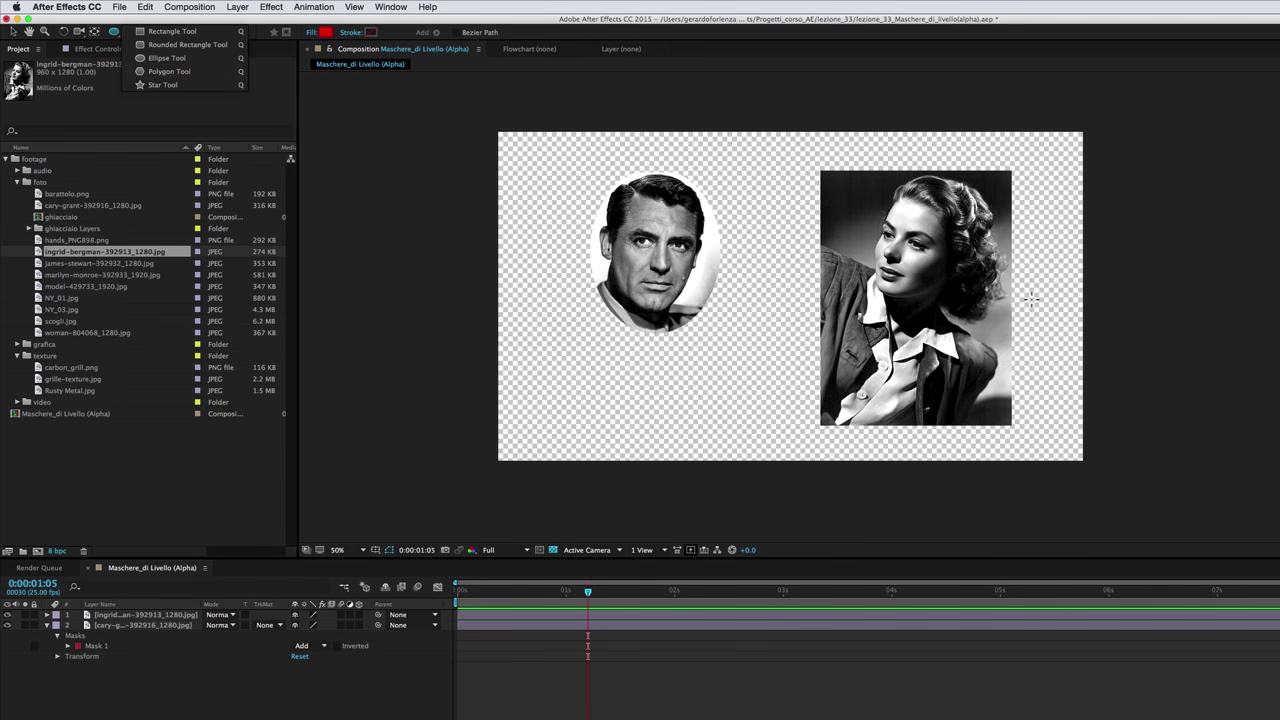
{"action": "mouse_move", "coordinate": [875, 182]}
{"action": "left_mouse_down"}
{"action": "mouse_move", "coordinate": [1029, 362]}
{"action": "mouse_move", "coordinate": [997, 322]}
{"action": "left_mouse_up"}
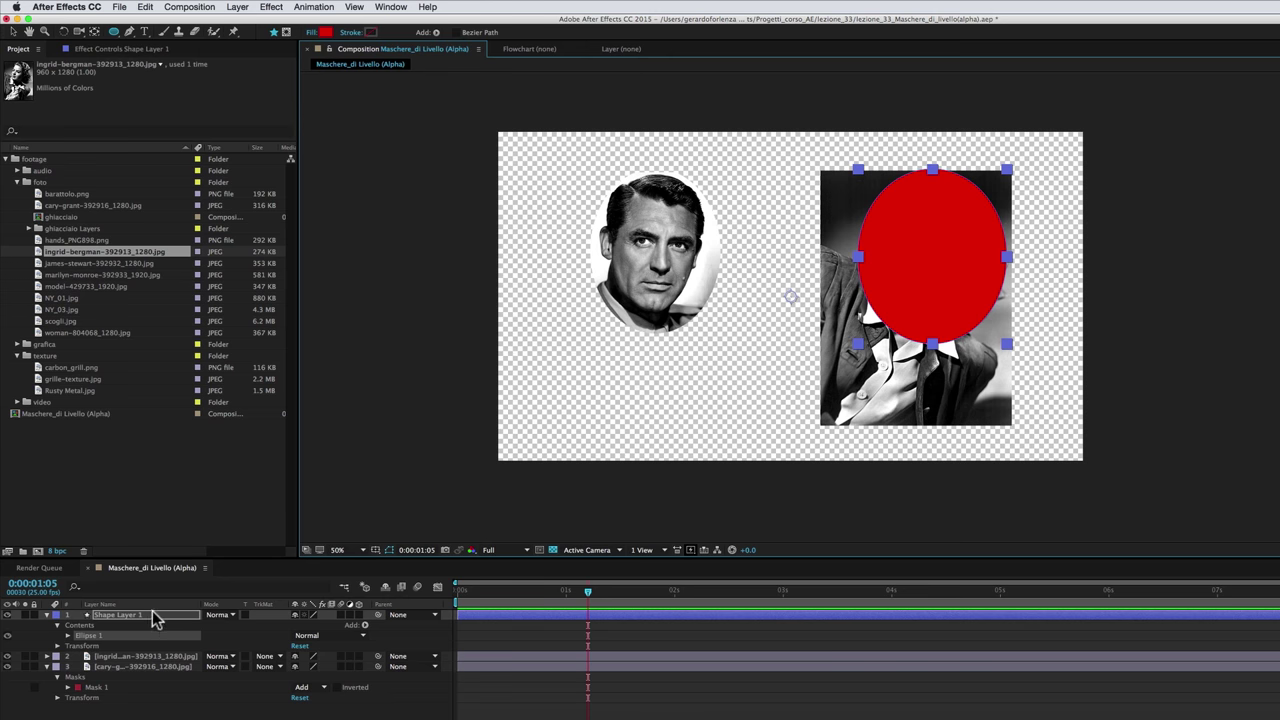
{"action": "key", "text": "Return"}
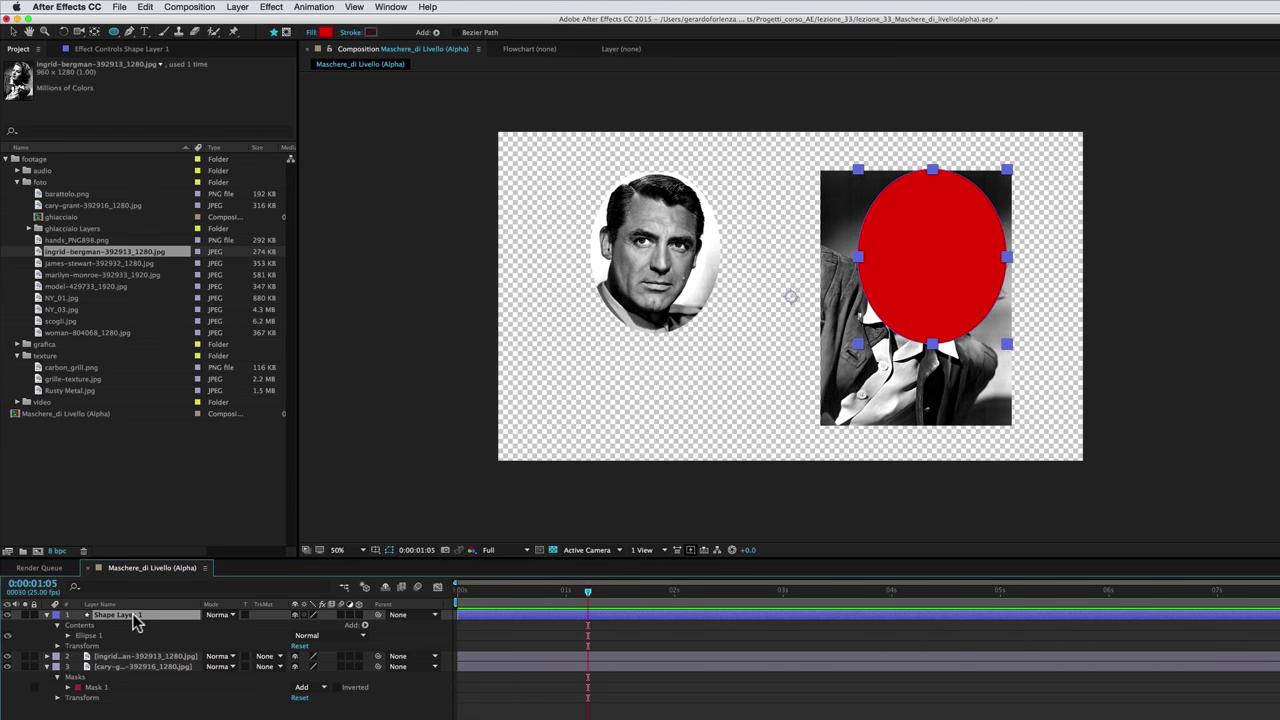
{"action": "key", "text": "Return"}
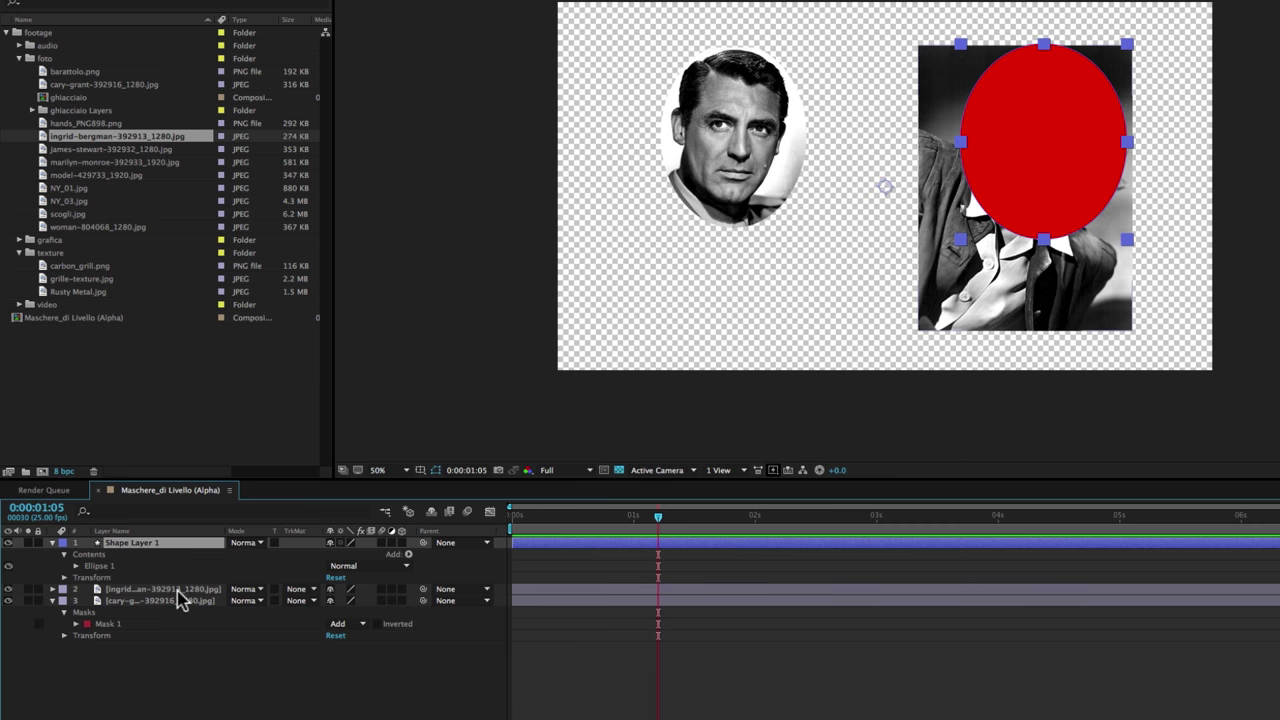
{"action": "key", "text": "ctrl+Down"}
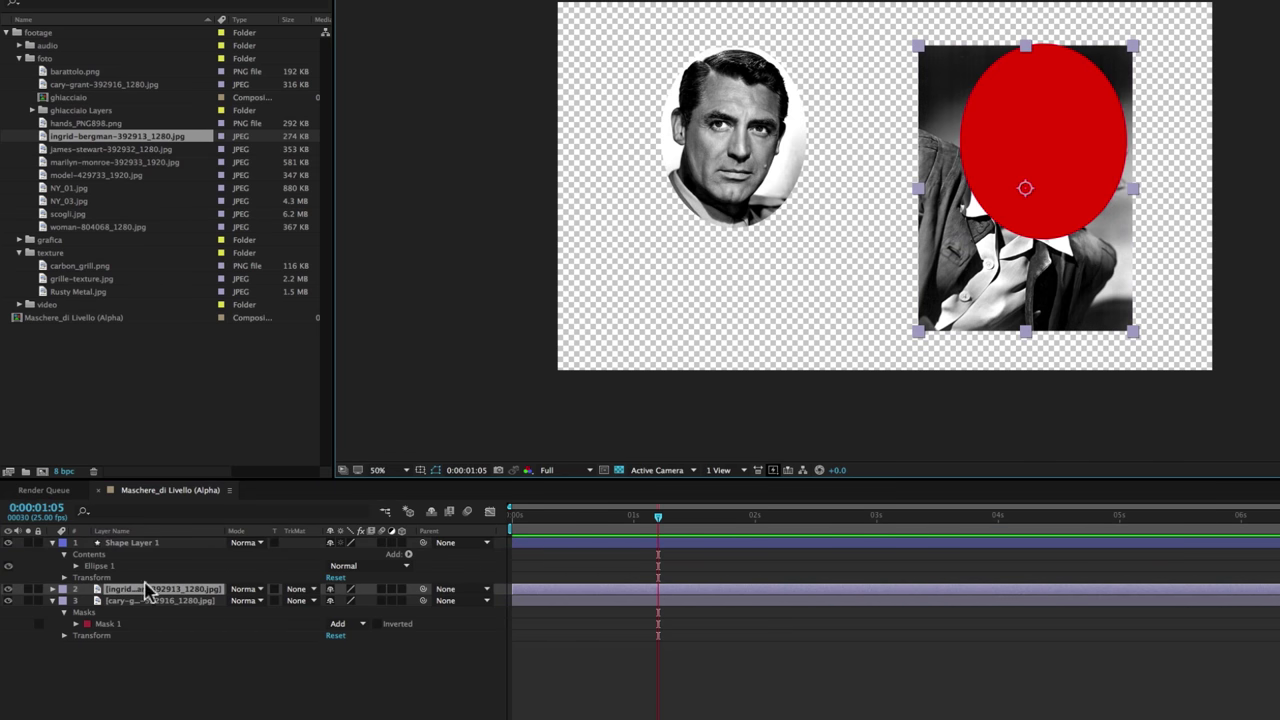
{"action": "left_click", "coordinate": [130, 542]}
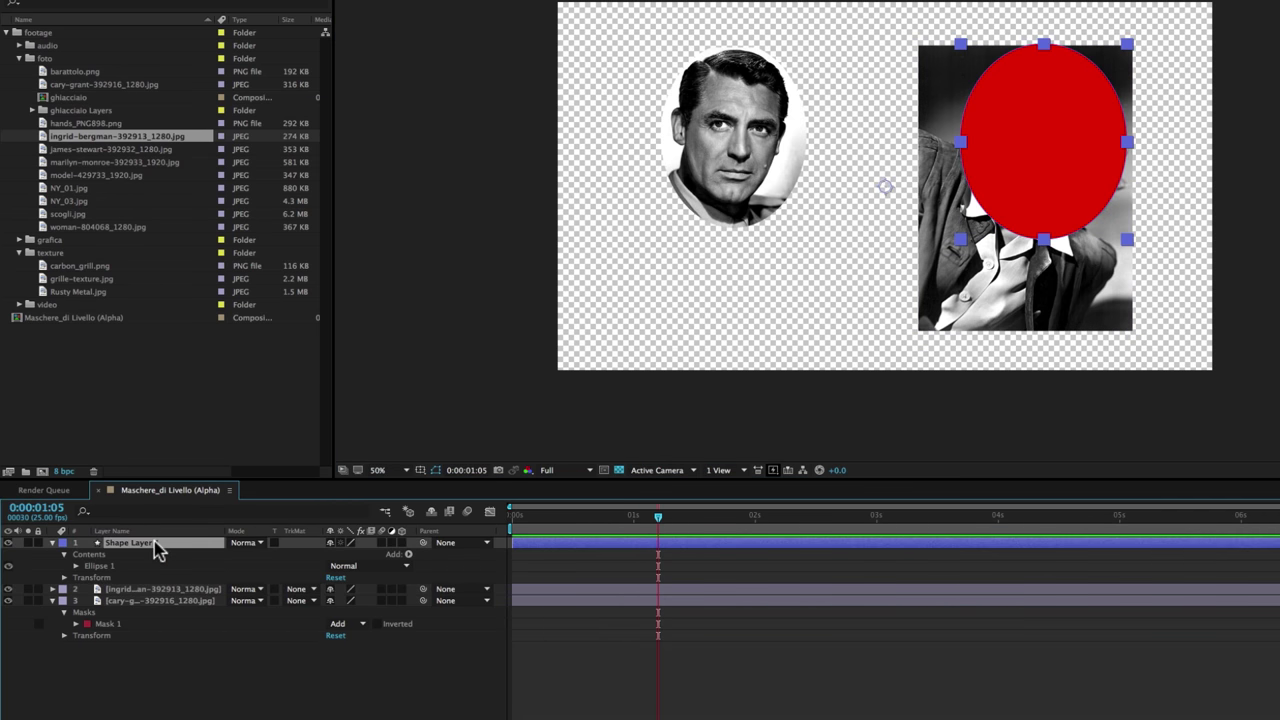
{"action": "left_click", "coordinate": [172, 590]}
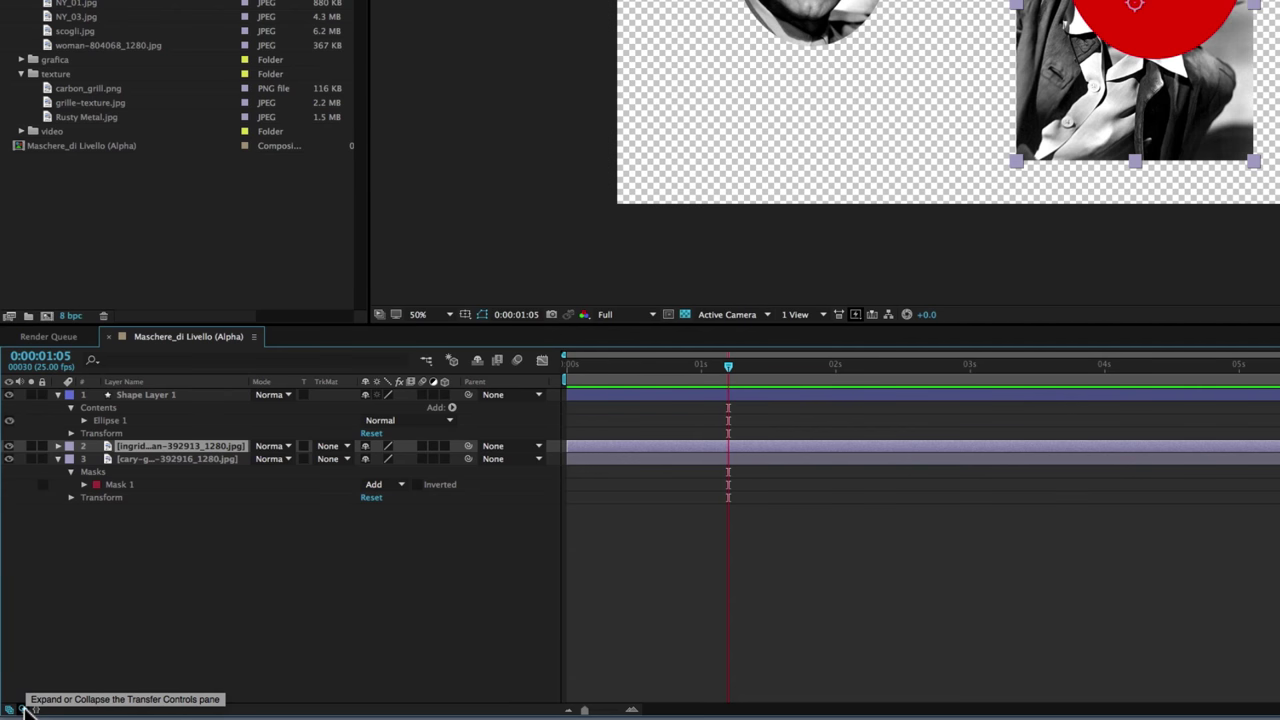
Show the TrkMat column and set the woman's photo to Alpha Matte 'Shape Layer 1'.
{"action": "left_click", "coordinate": [22, 709]}
{"action": "left_click", "coordinate": [22, 709]}
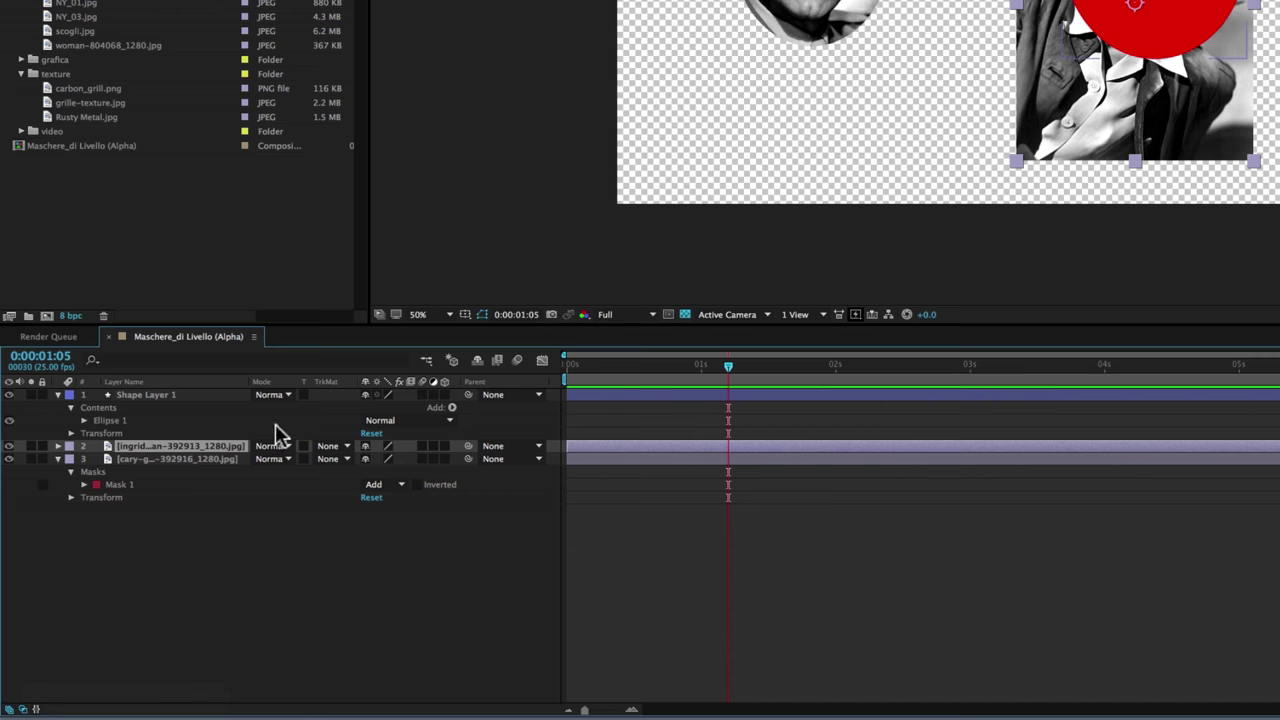
{"action": "left_click", "coordinate": [22, 709]}
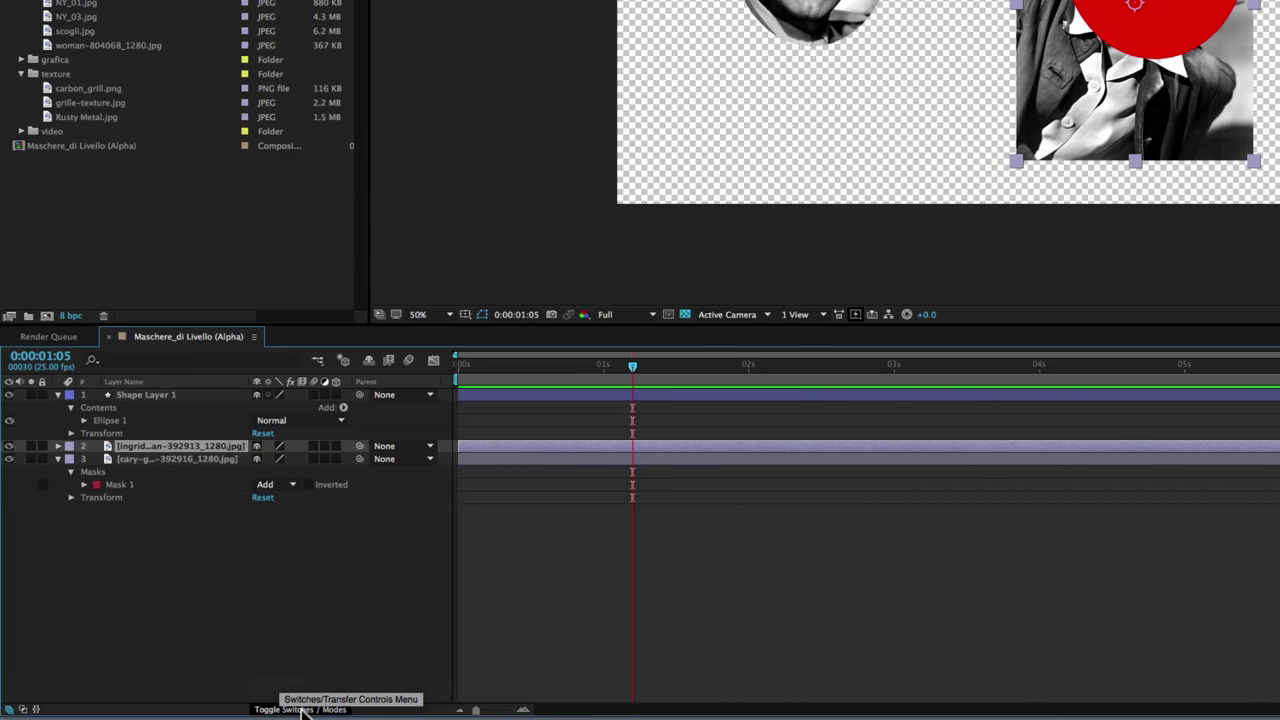
{"action": "left_click", "coordinate": [302, 709]}
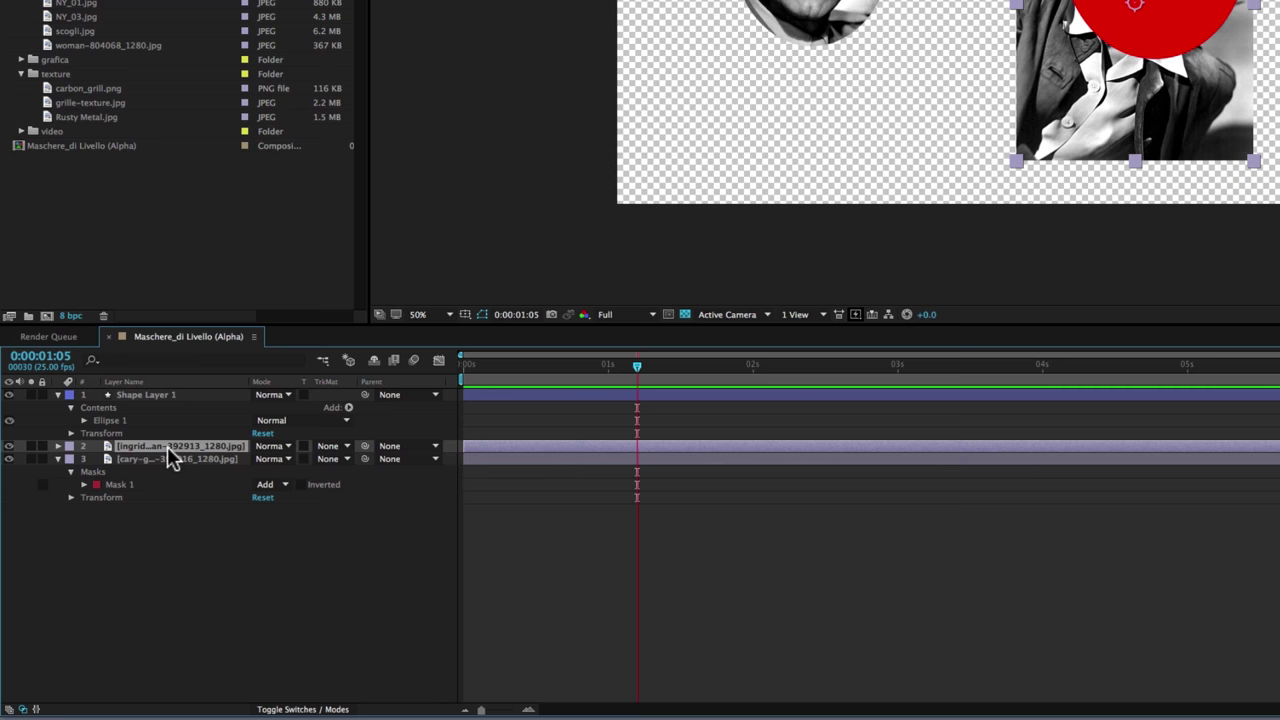
{"action": "left_click", "coordinate": [334, 448]}
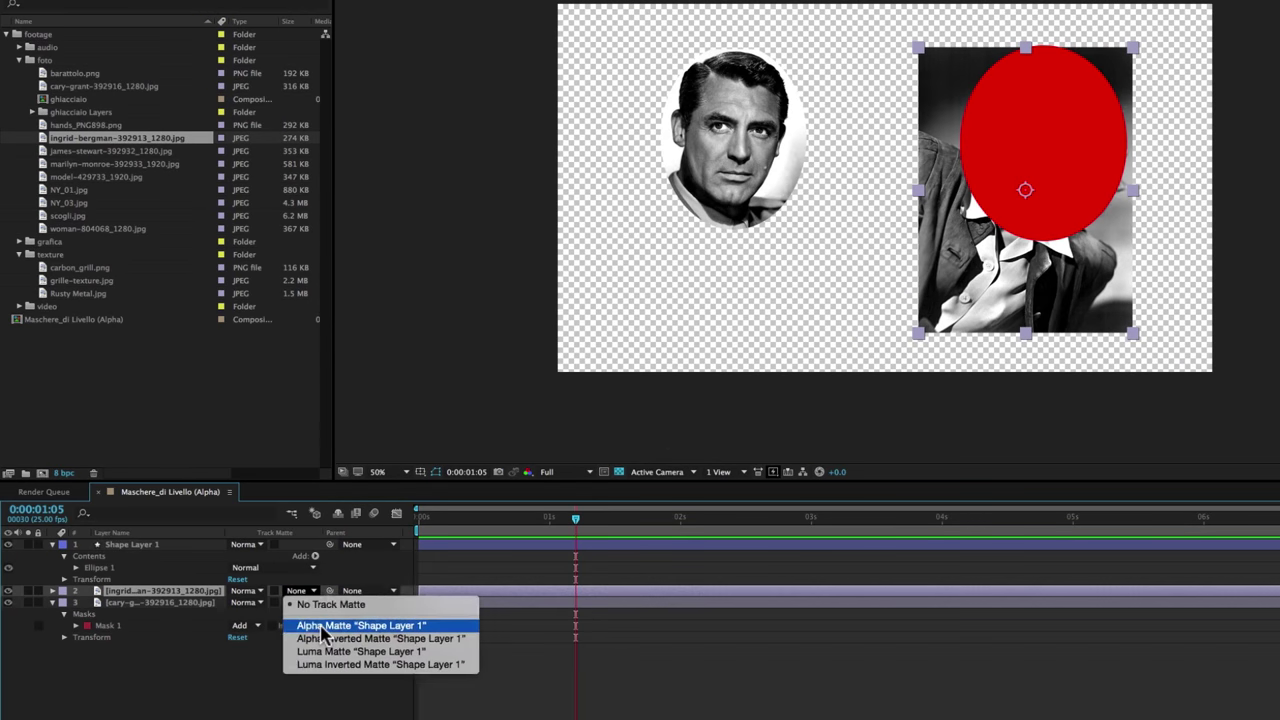
{"action": "left_click", "coordinate": [322, 626]}
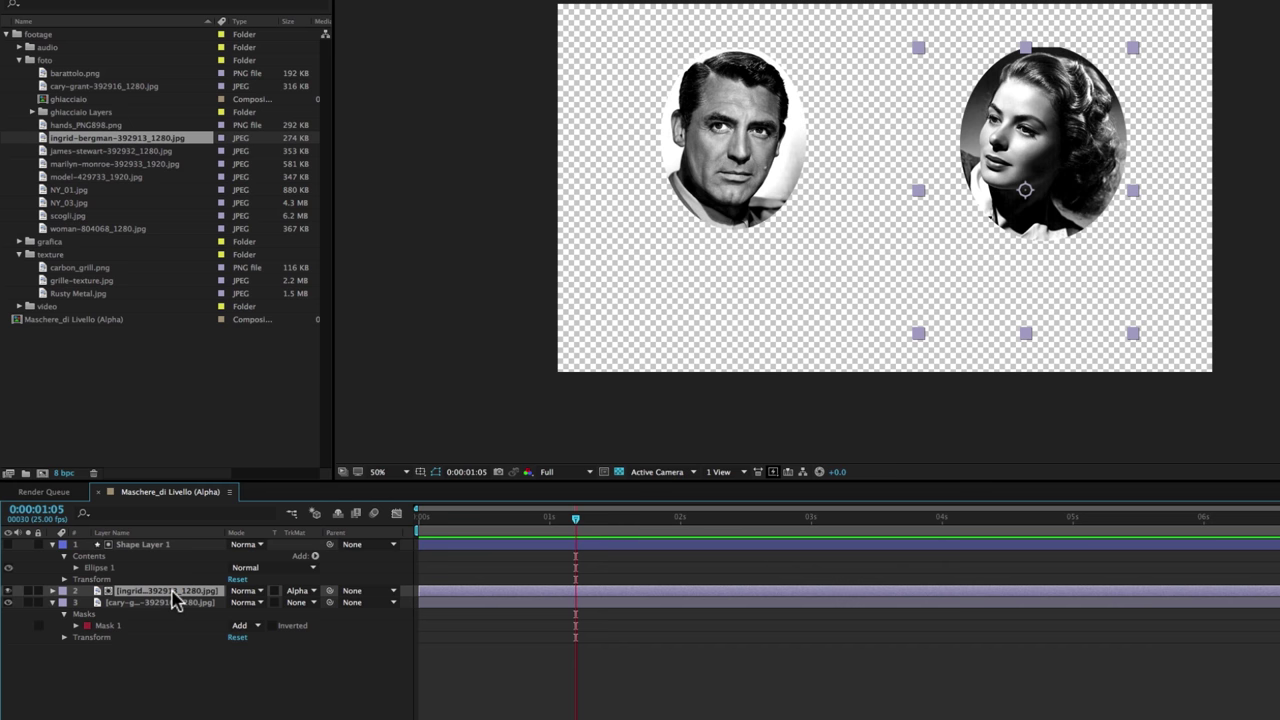
Compare Shape Layer 1 with the woman's photo layer, then collapse Shape Layer 1's properties.
{"action": "left_click", "coordinate": [179, 549]}
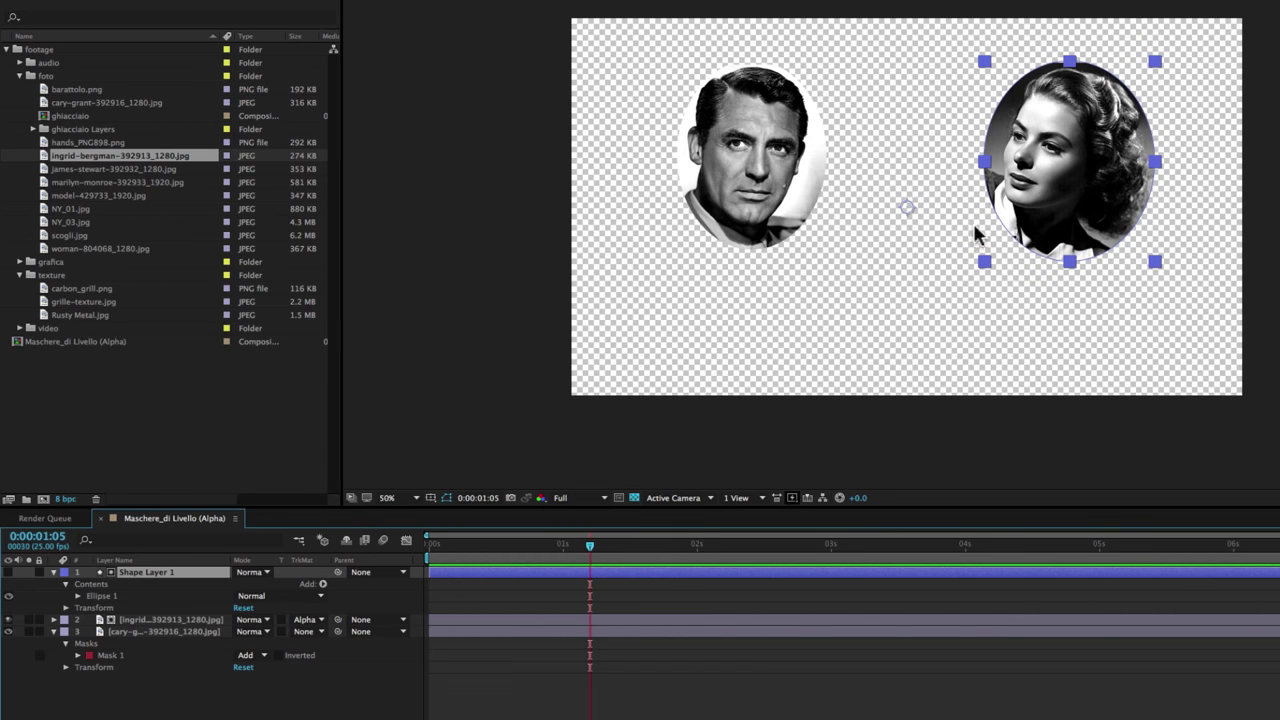
{"action": "left_click", "coordinate": [184, 621]}
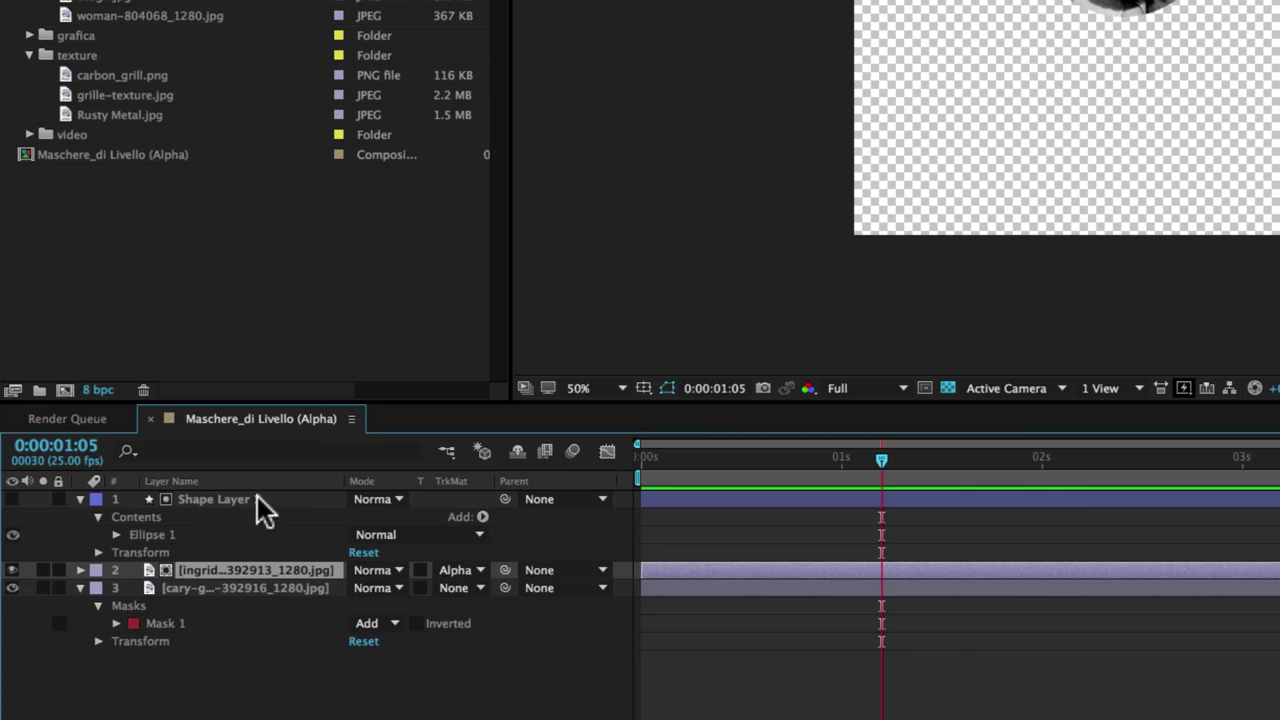
{"action": "left_click", "coordinate": [214, 498]}
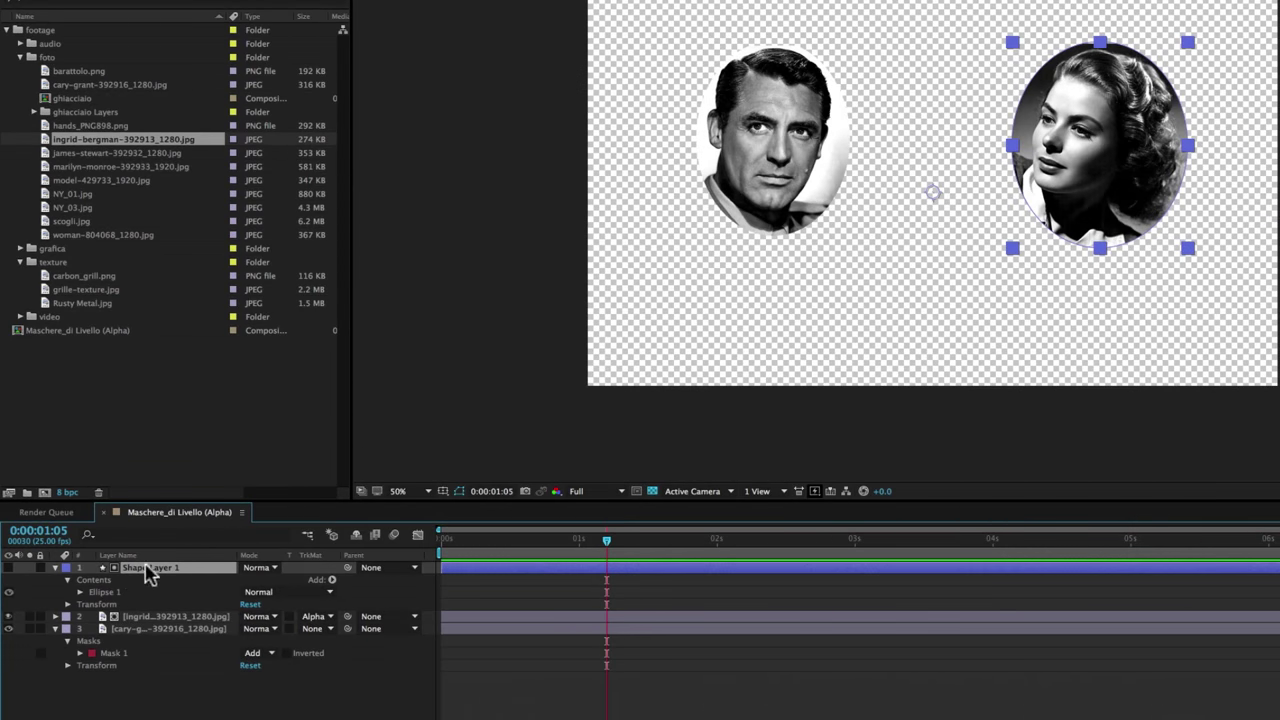
{"action": "left_click", "coordinate": [170, 620]}
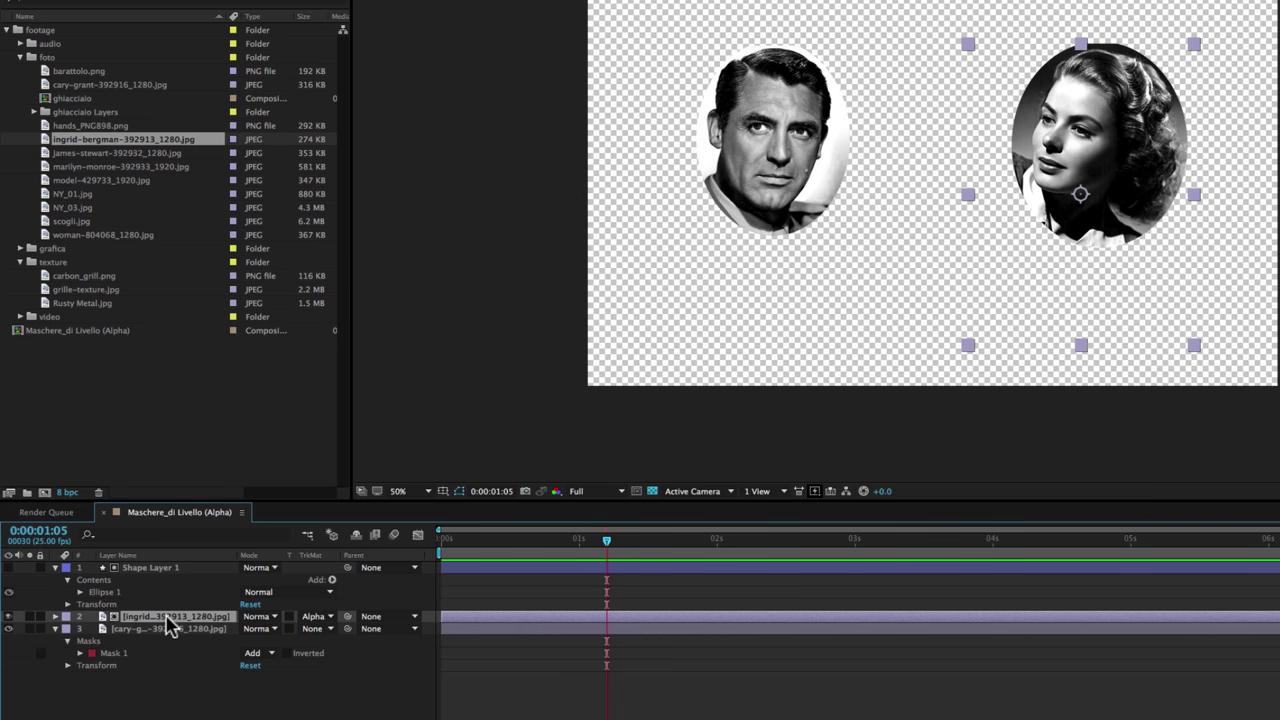
{"action": "left_click", "coordinate": [180, 570]}
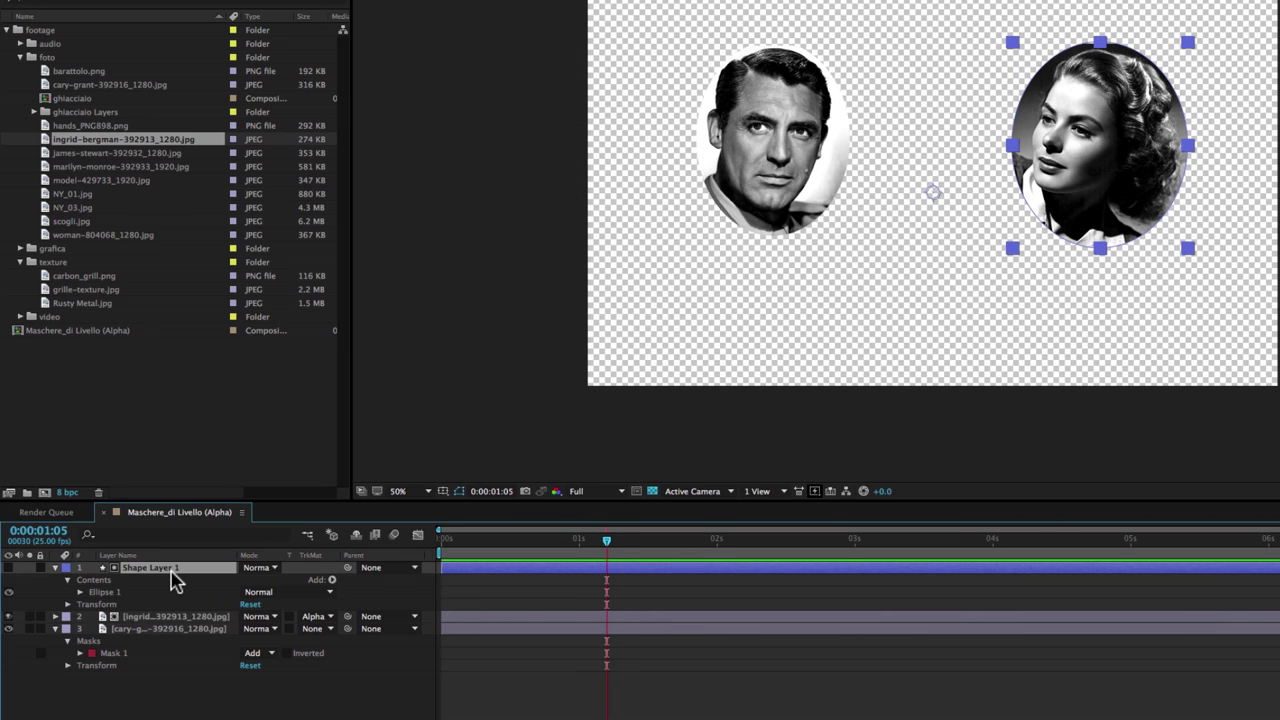
{"action": "left_click", "coordinate": [55, 568]}
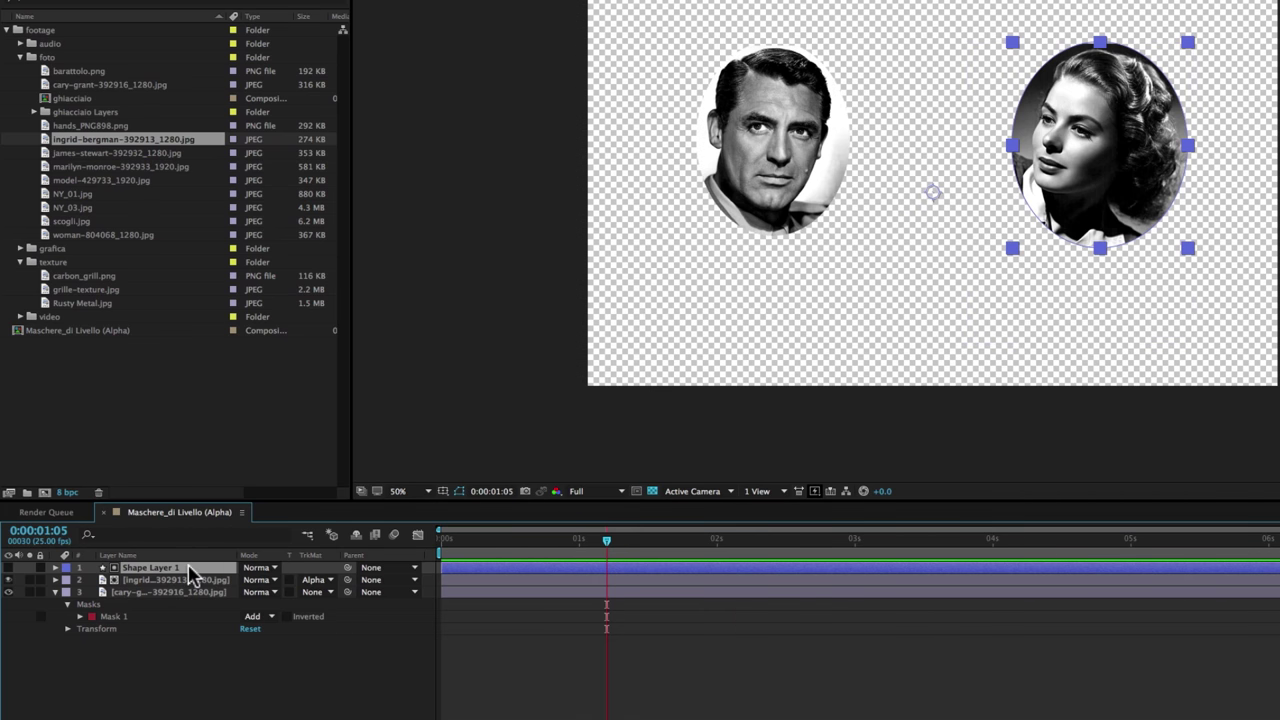
Restack Shape Layer 1 directly above the woman's photo so it acts as her alpha matte.
{"action": "mouse_move", "coordinate": [189, 568]}
{"action": "left_mouse_down"}
{"action": "mouse_move", "coordinate": [228, 598]}
{"action": "mouse_move", "coordinate": [199, 643]}
{"action": "left_mouse_up"}
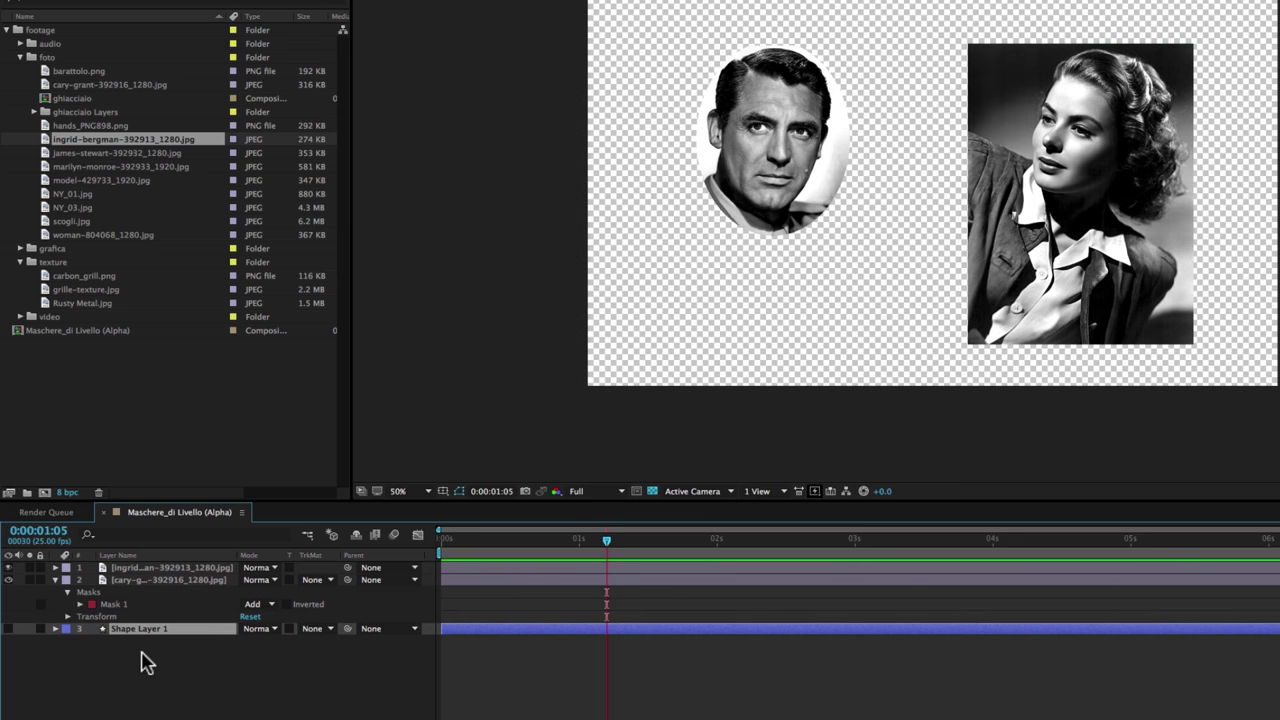
{"action": "left_click", "coordinate": [195, 568]}
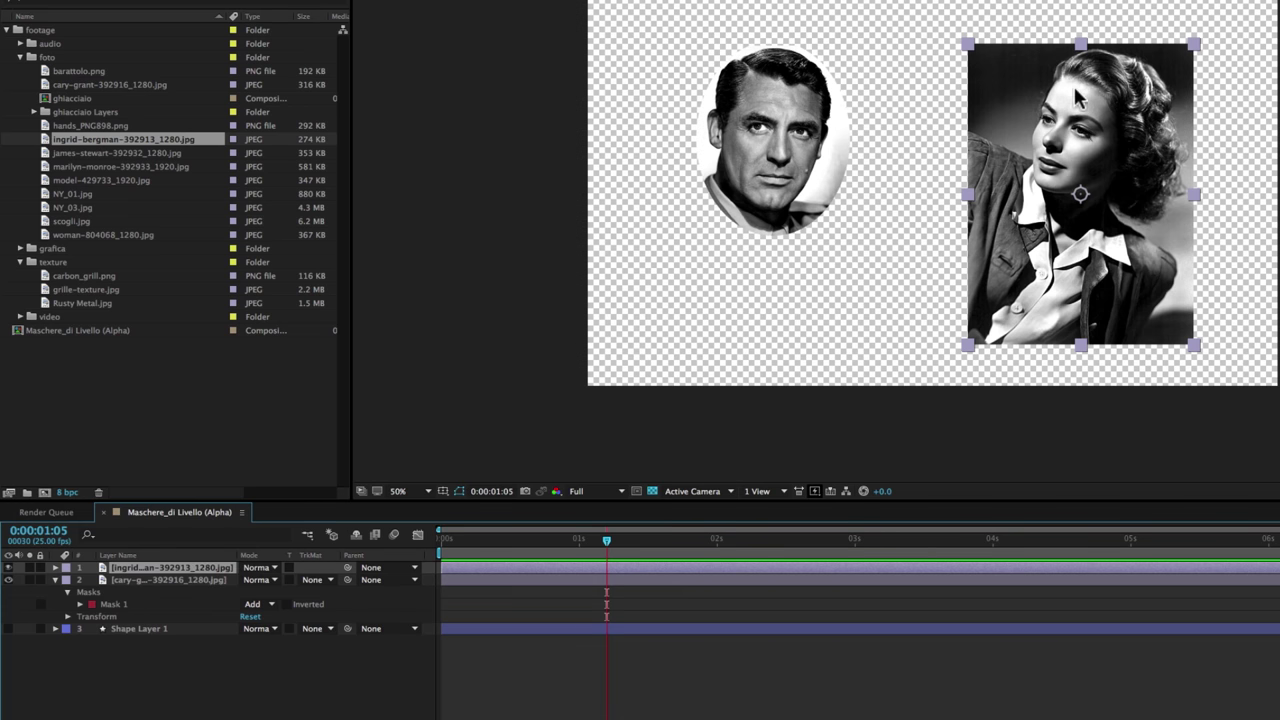
{"action": "mouse_move", "coordinate": [155, 632]}
{"action": "left_mouse_down"}
{"action": "mouse_move", "coordinate": [212, 566]}
{"action": "mouse_move", "coordinate": [203, 571]}
{"action": "left_mouse_up"}
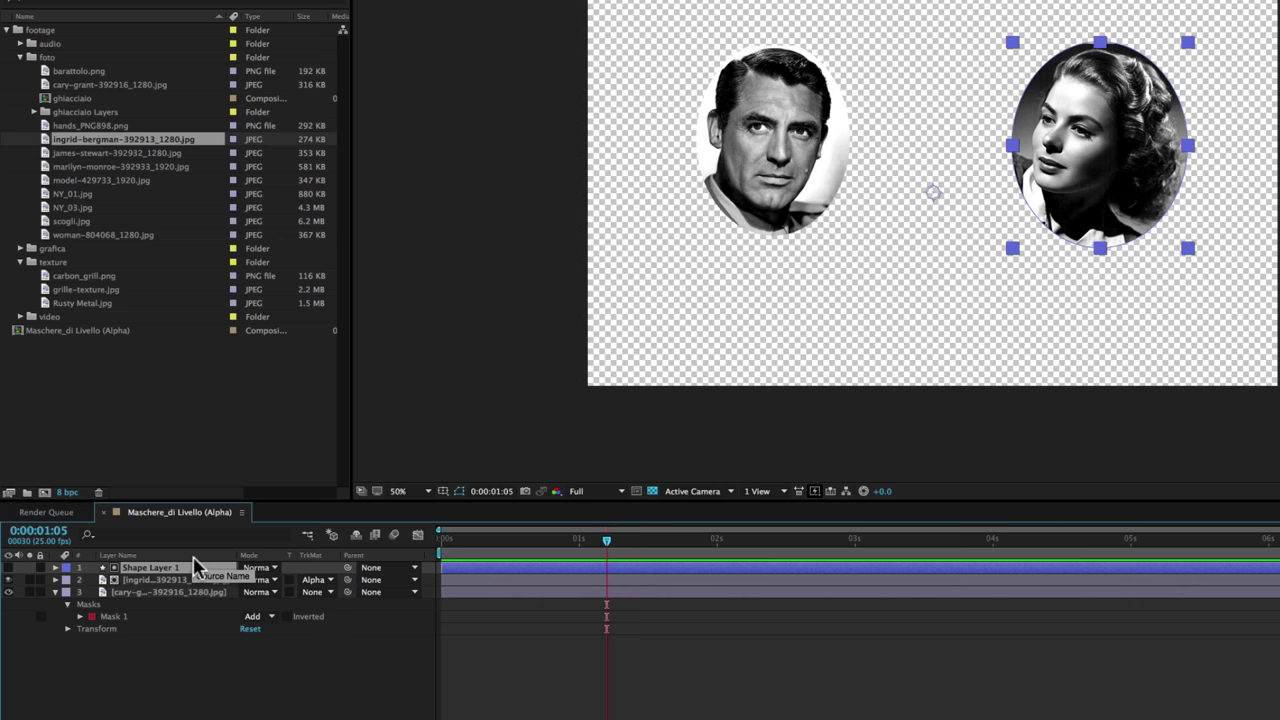
Free-transform the man's Mask 1, shifting it slightly up and right and narrowing it.
{"action": "left_click", "coordinate": [195, 580], "text": "shift"}
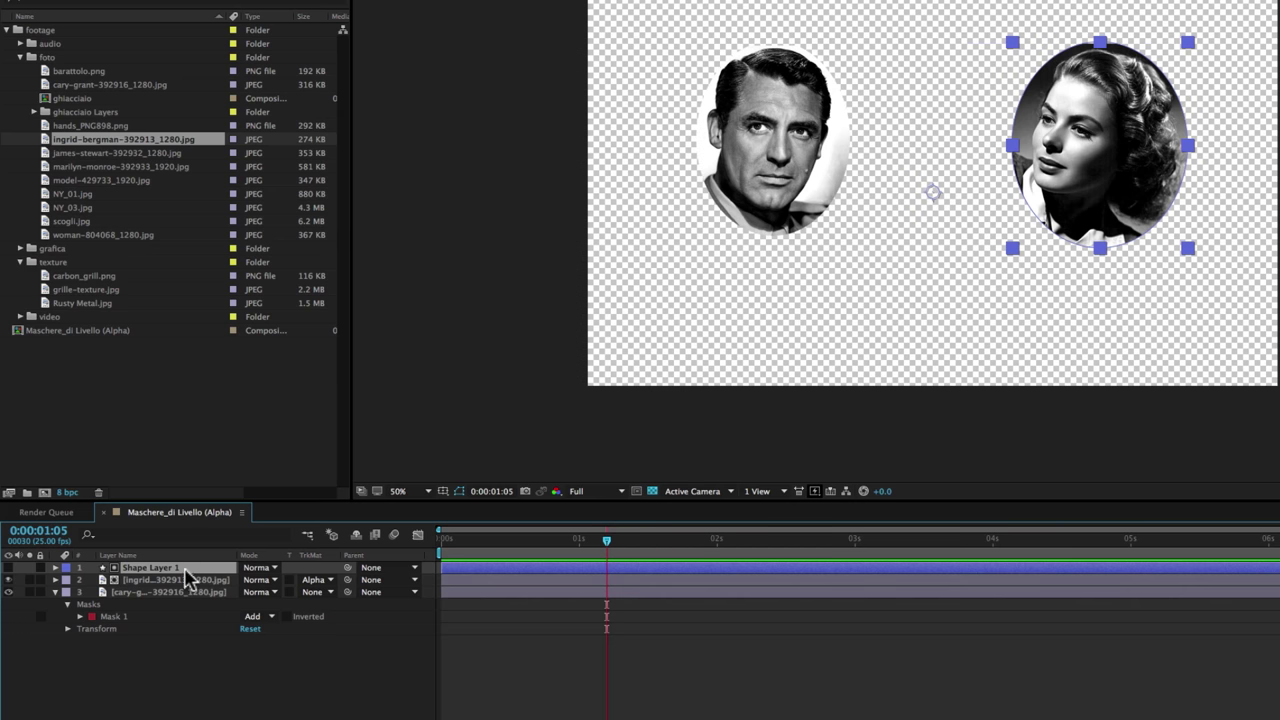
{"action": "left_click", "coordinate": [180, 591]}
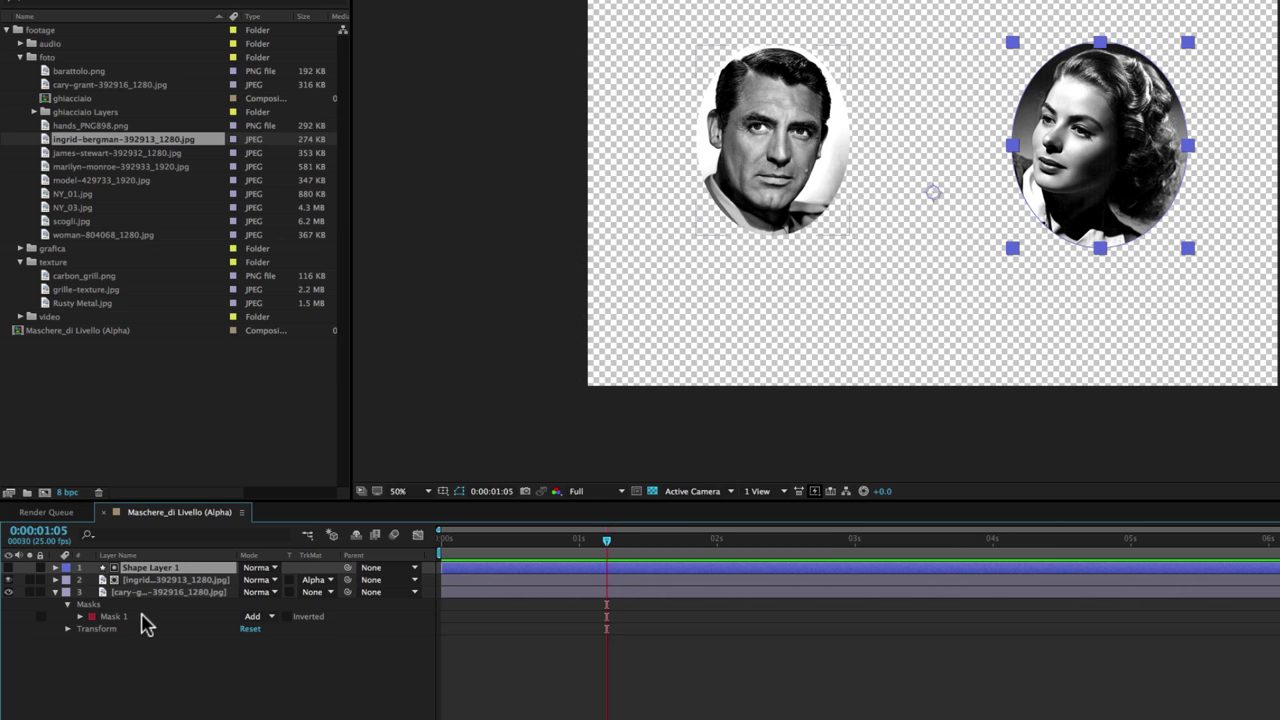
{"action": "left_click", "coordinate": [110, 616]}
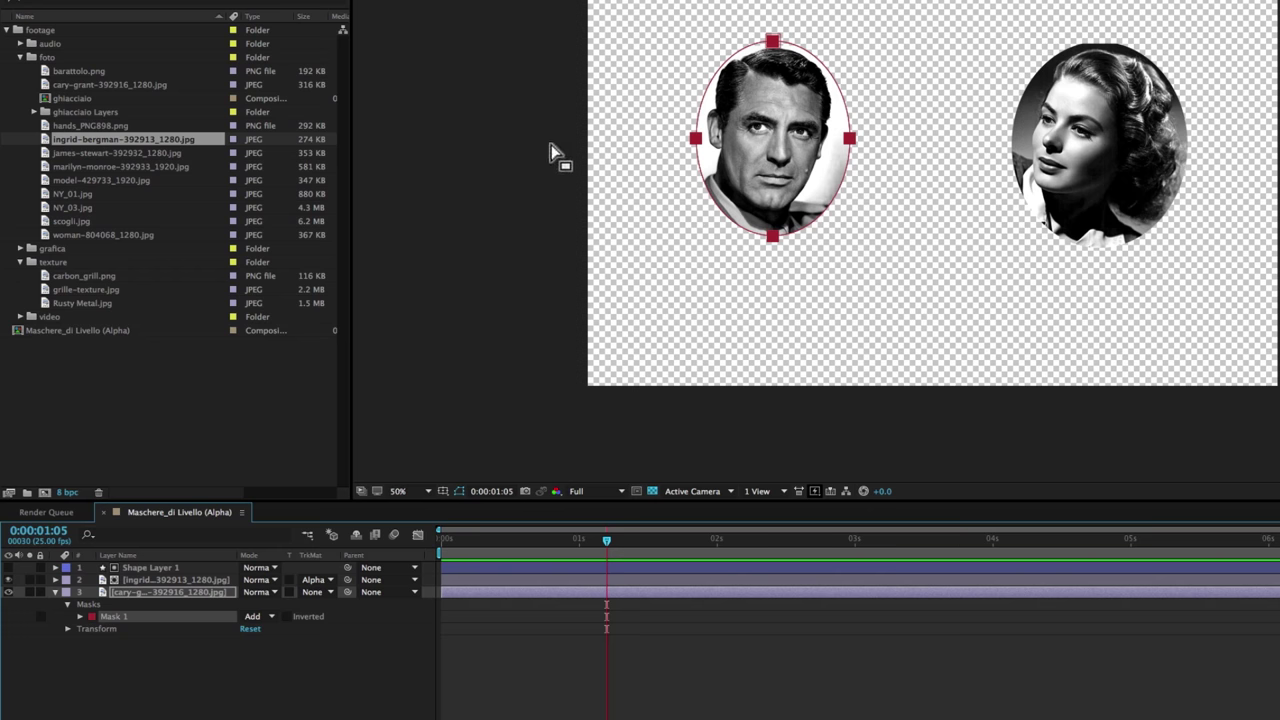
{"action": "double_click", "coordinate": [772, 236]}
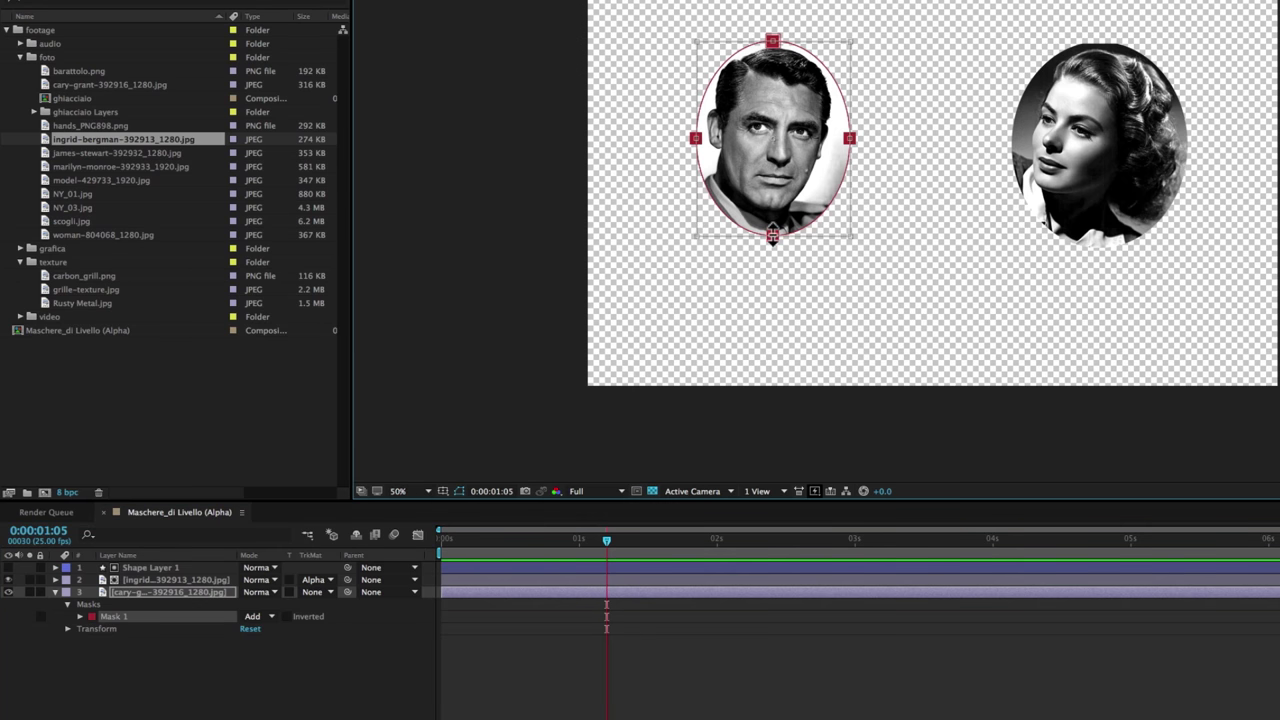
{"action": "left_click_drag", "start_coordinate": [806, 186], "coordinate": [783, 173]}
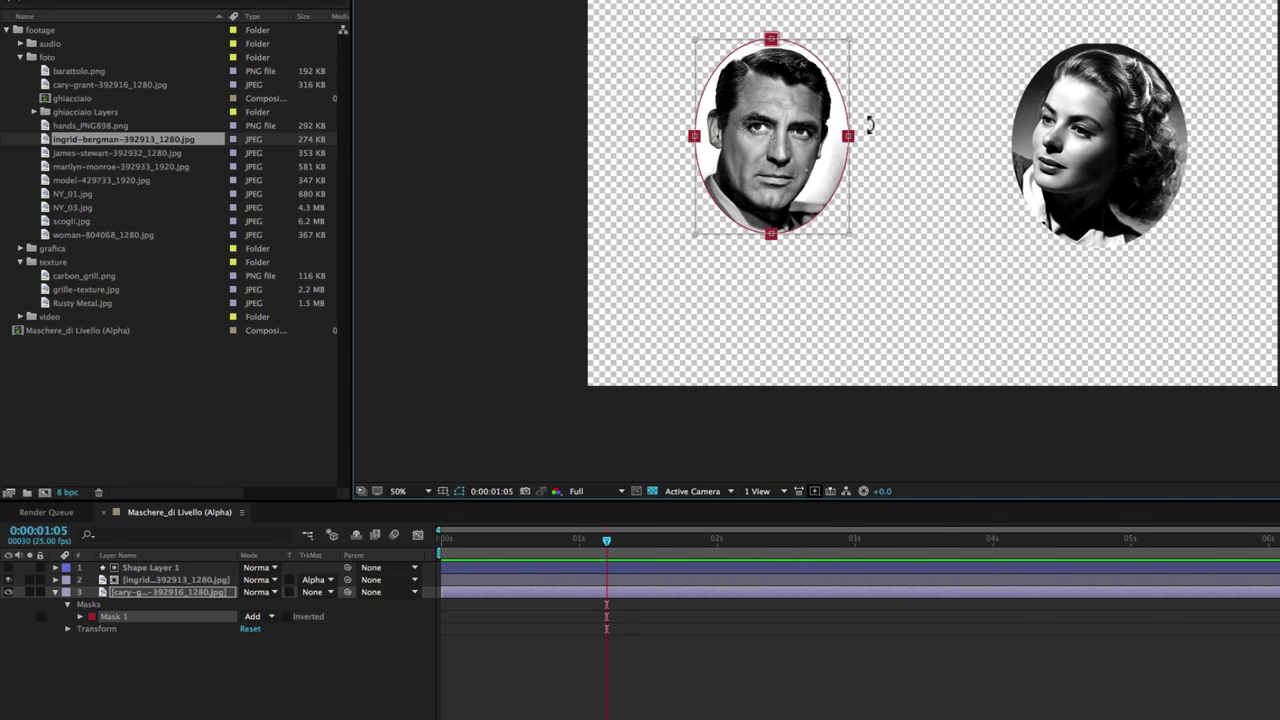
{"action": "left_click_drag", "start_coordinate": [848, 138], "coordinate": [838, 137]}
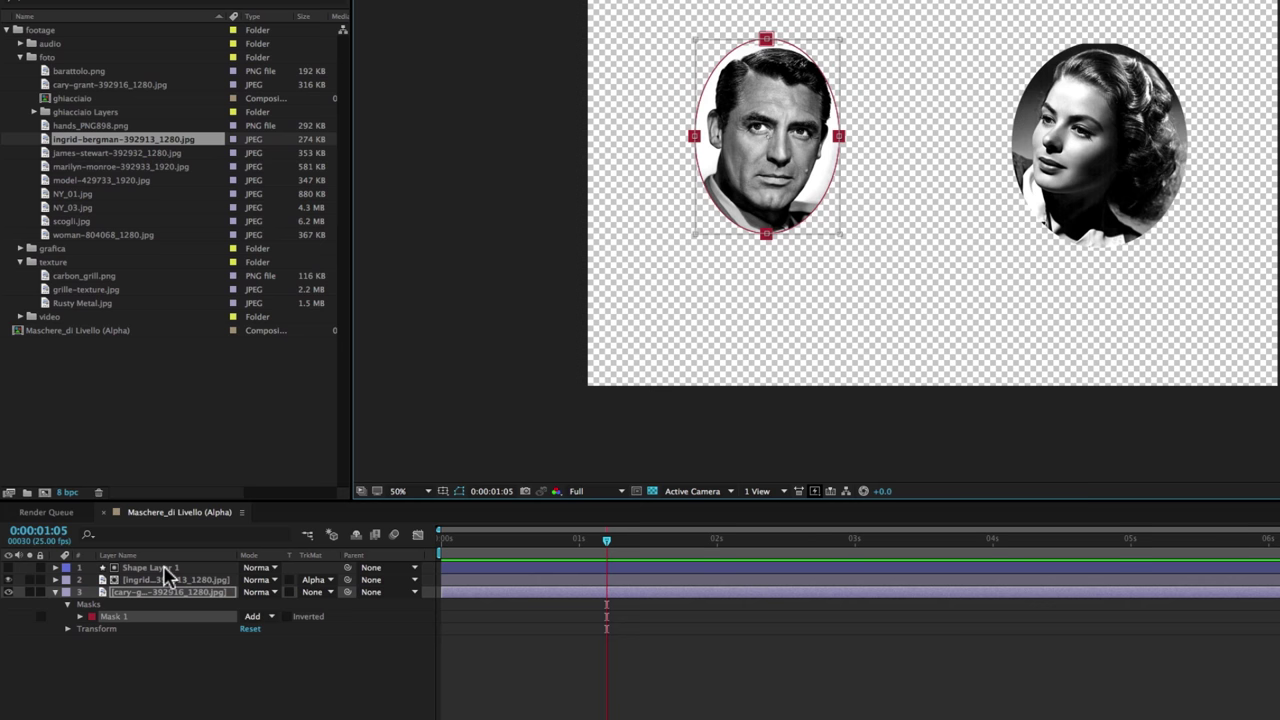
{"action": "left_click", "coordinate": [165, 568]}
Move the woman's matte ellipse slightly up and right and resize it into a rounder circle.
{"action": "left_click_drag", "start_coordinate": [1122, 209], "coordinate": [1085, 187]}
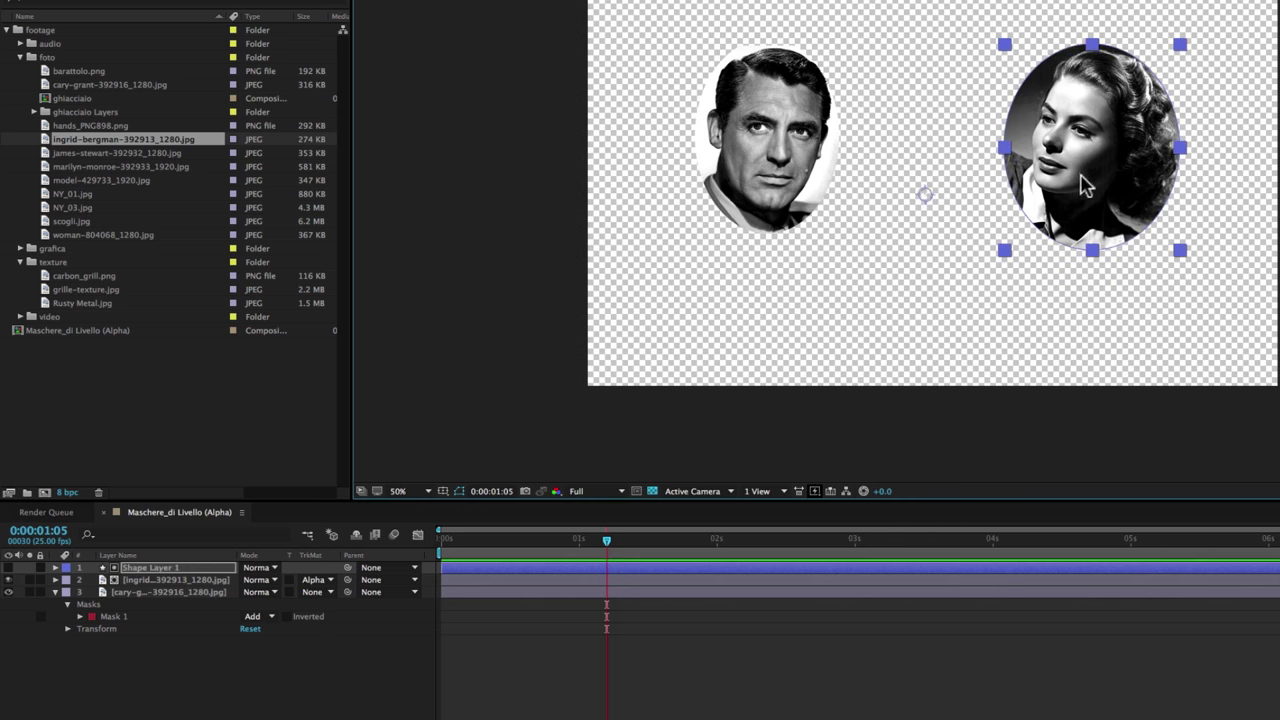
{"action": "left_click_drag", "start_coordinate": [1093, 180], "coordinate": [1101, 173]}
{"action": "mouse_move", "coordinate": [1187, 244]}
{"action": "left_mouse_down"}
{"action": "mouse_move", "coordinate": [1212, 265]}
{"action": "mouse_move", "coordinate": [1156, 233]}
{"action": "left_mouse_up"}
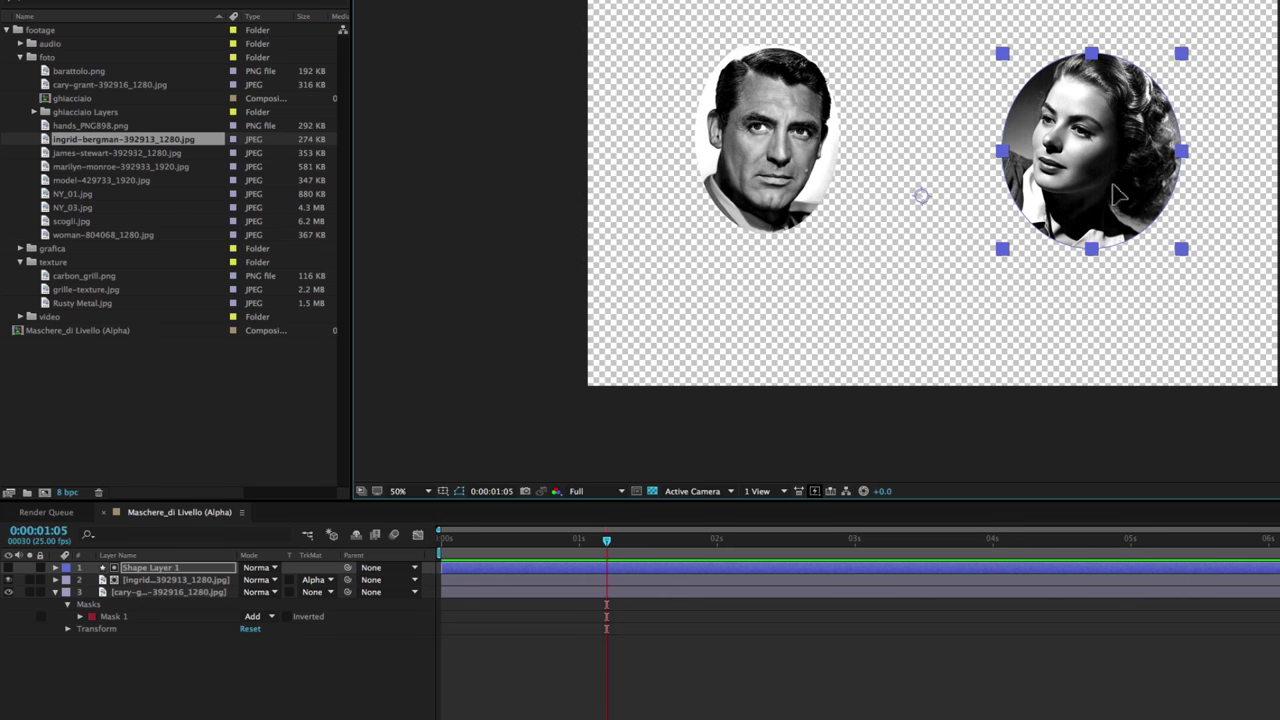
{"action": "left_click_drag", "start_coordinate": [1118, 195], "coordinate": [1124, 189]}
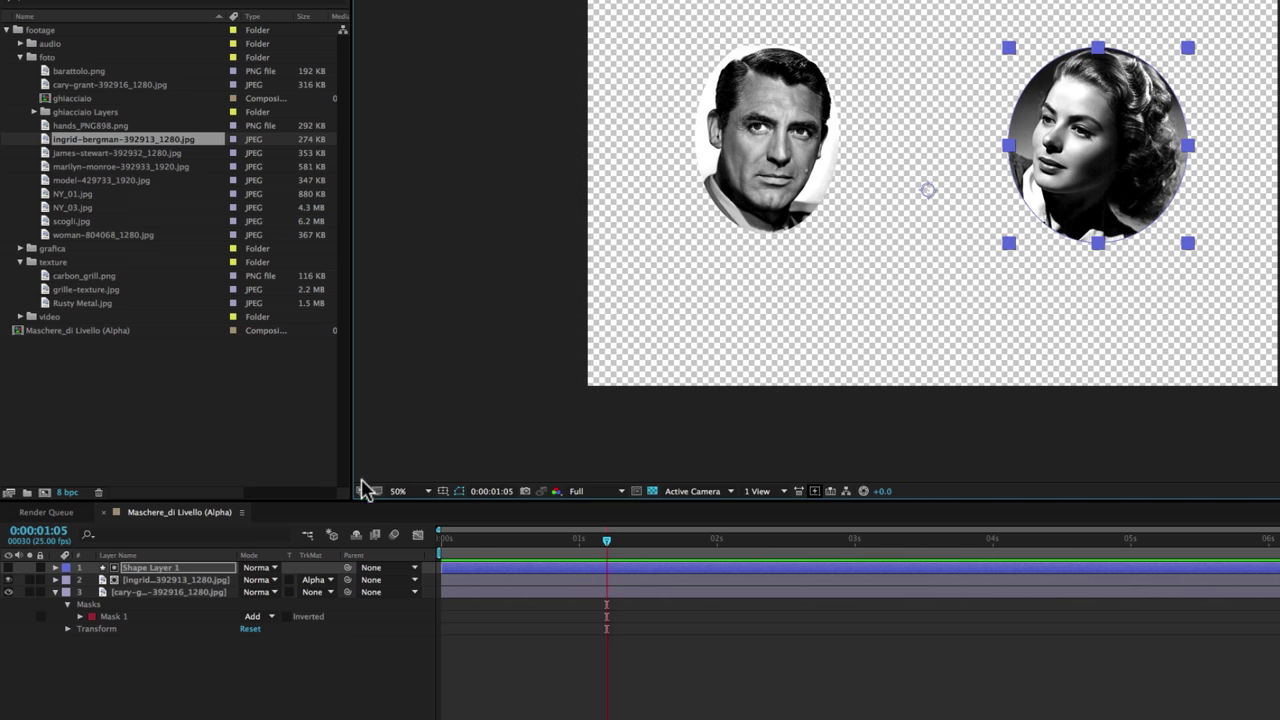
{"action": "left_click", "coordinate": [142, 592]}
Set the man's Mask Feather to 147 pixels for a soft edge.
{"action": "left_click", "coordinate": [81, 617]}
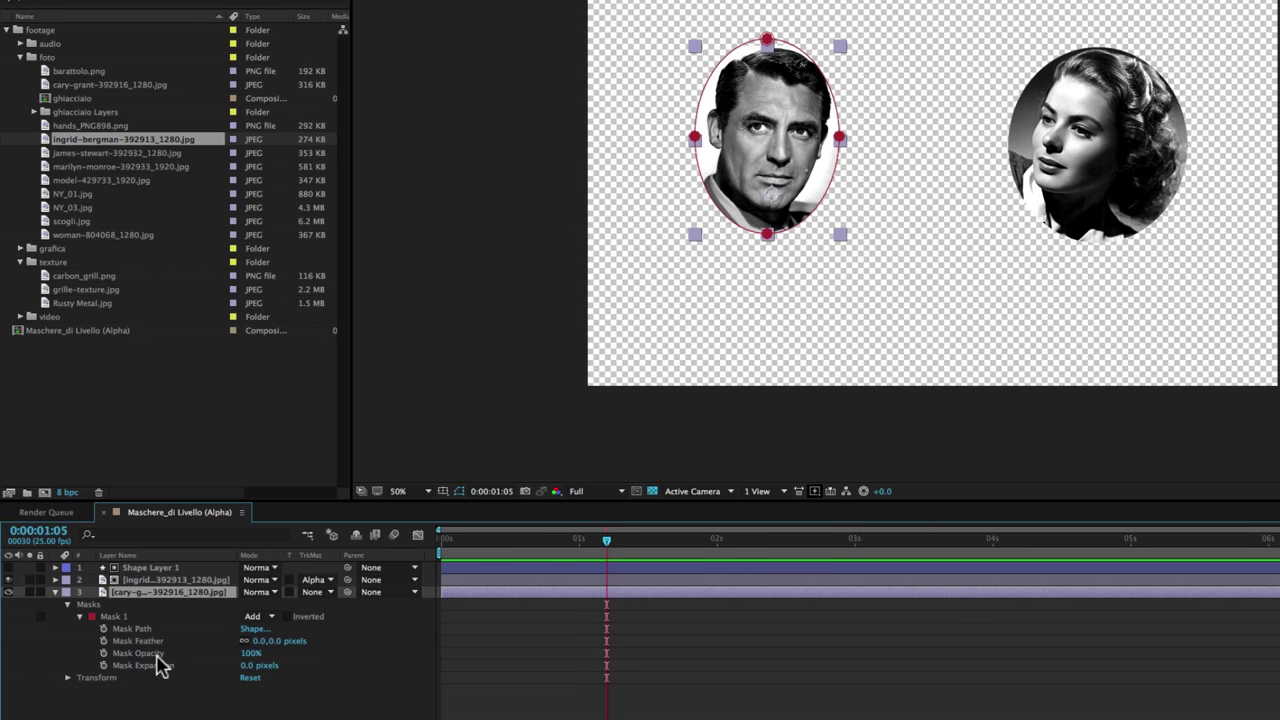
{"action": "left_click", "coordinate": [137, 645]}
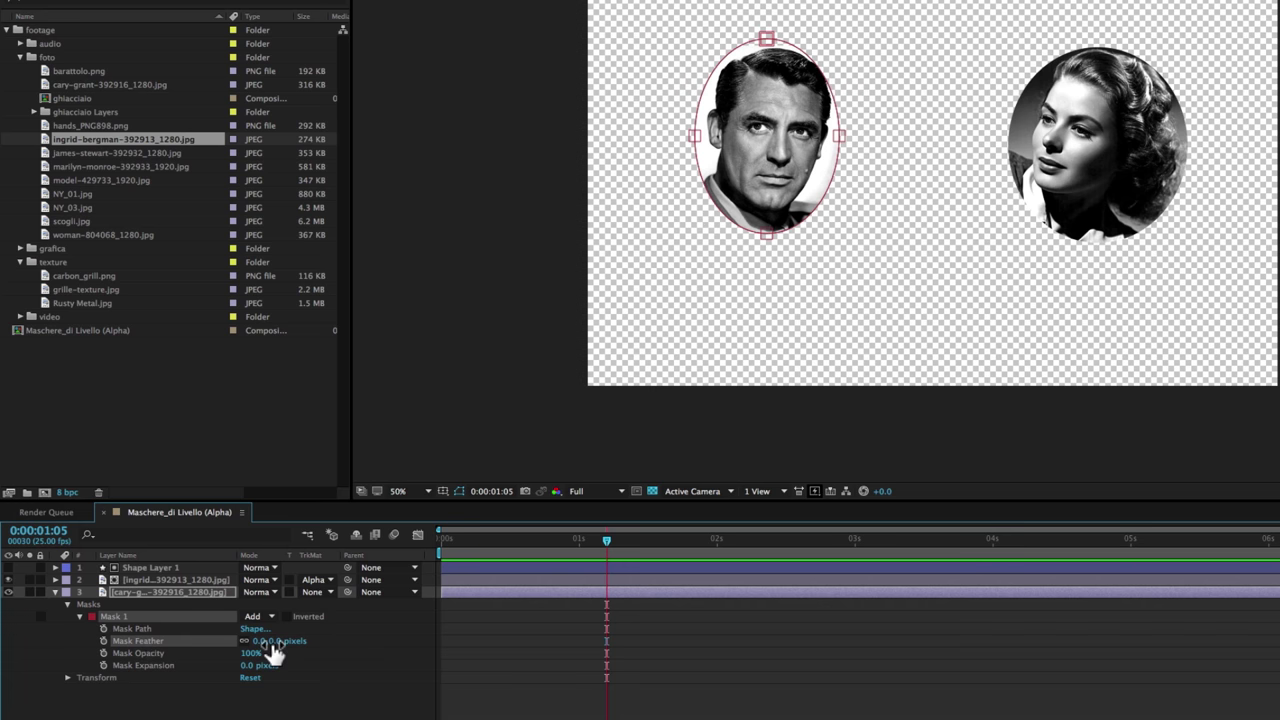
{"action": "left_click_drag", "start_coordinate": [273, 650], "coordinate": [374, 641]}
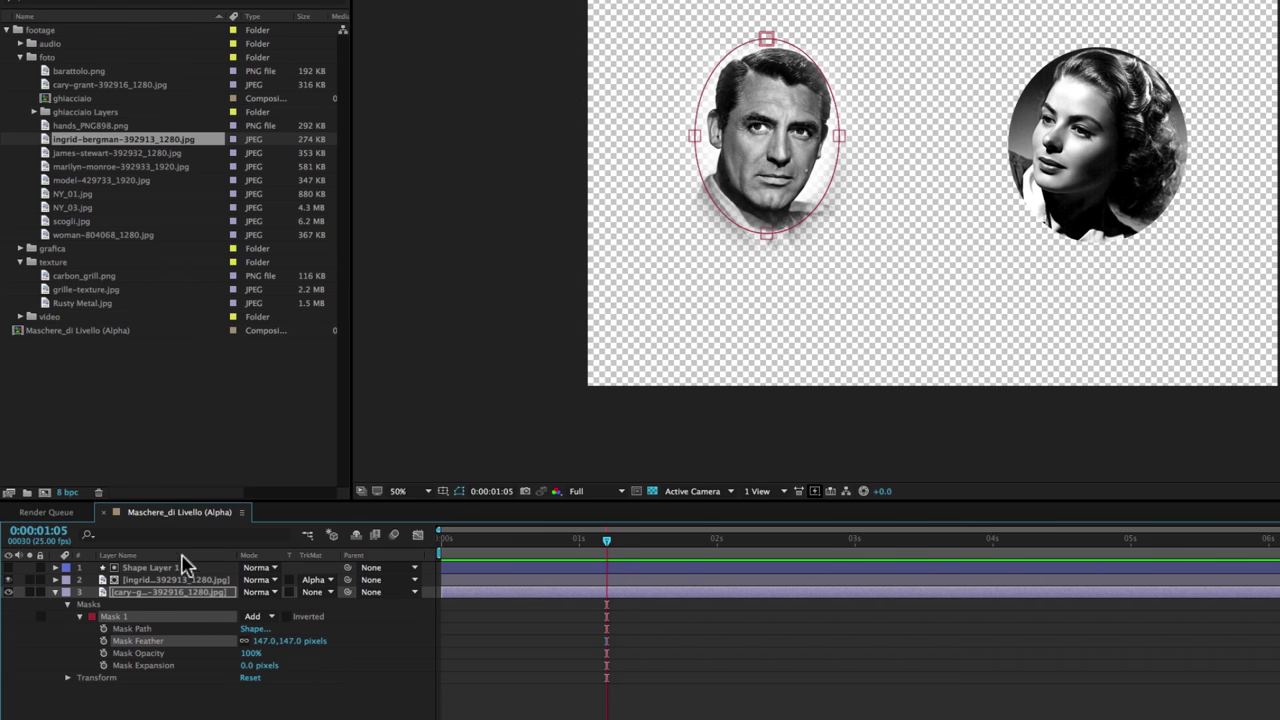
Select Shape Layer 1 and bring up the Effect menu's categories.
{"action": "left_click", "coordinate": [146, 569]}
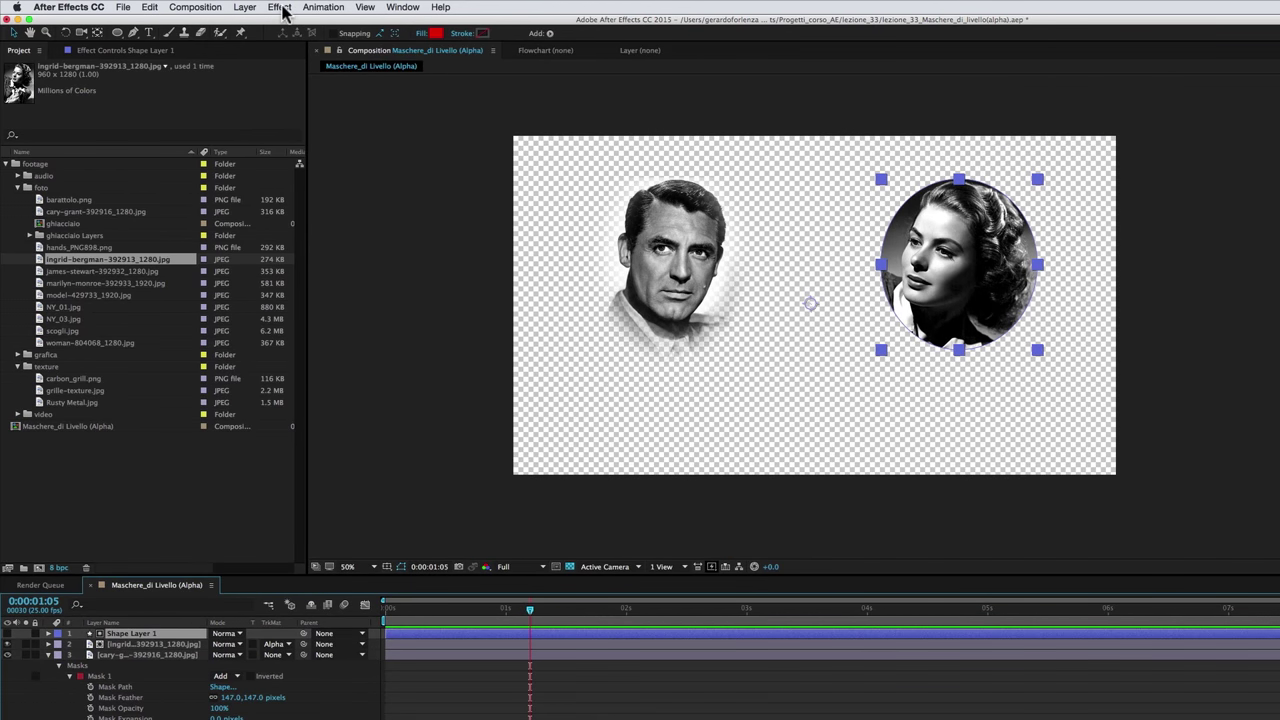
{"action": "left_click", "coordinate": [283, 8]}
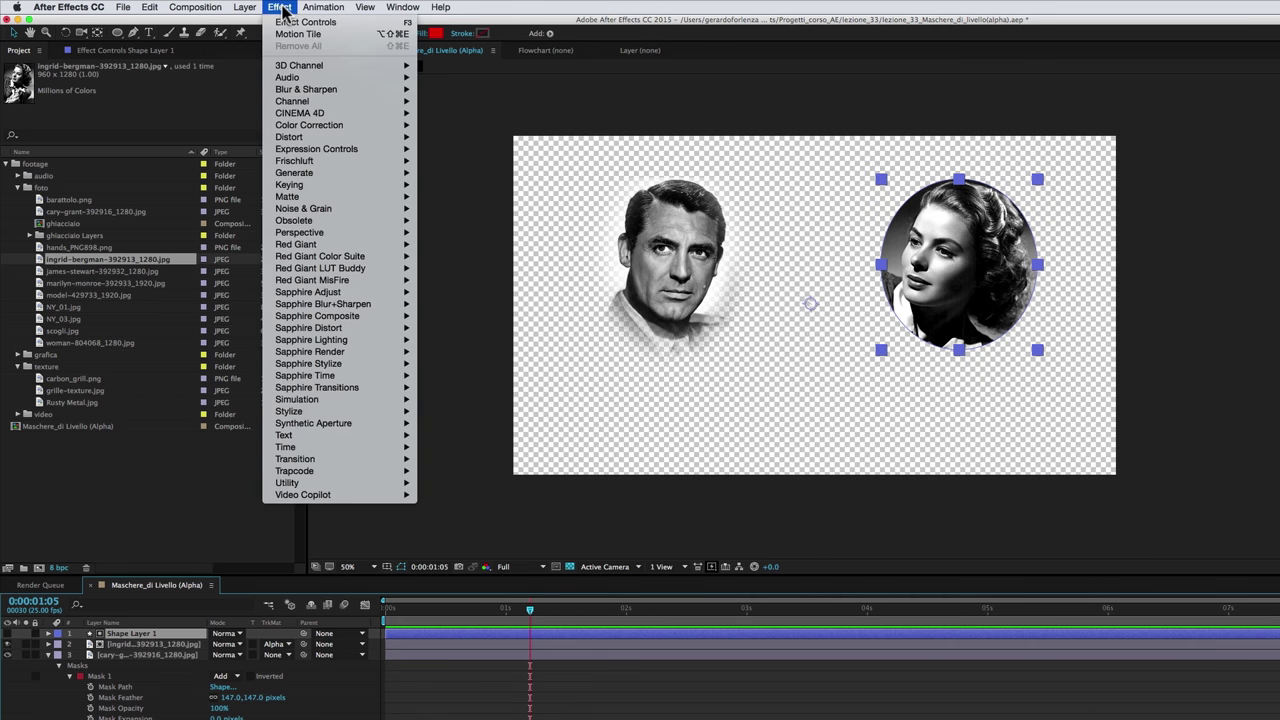
{"action": "mouse_move", "coordinate": [302, 95]}
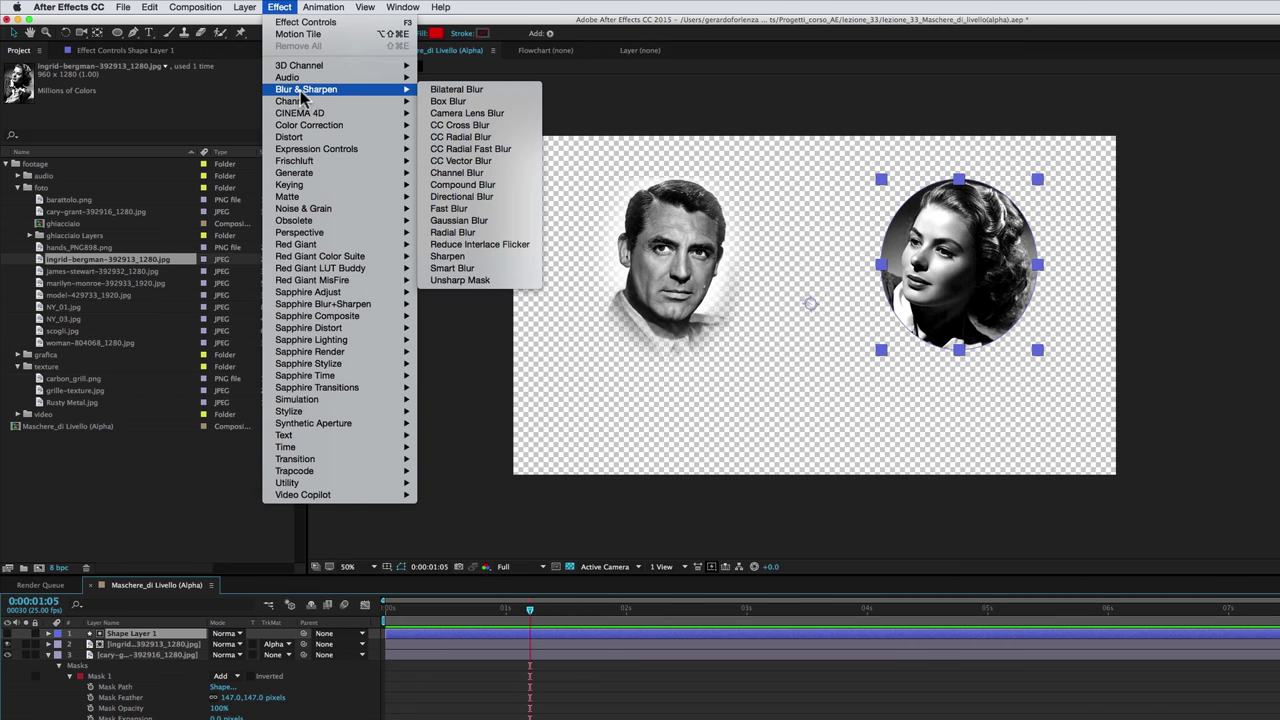
Apply Fast Blur to Shape Layer 1, raise Blurriness to soften the circle, then delete it.
{"action": "left_click", "coordinate": [463, 213]}
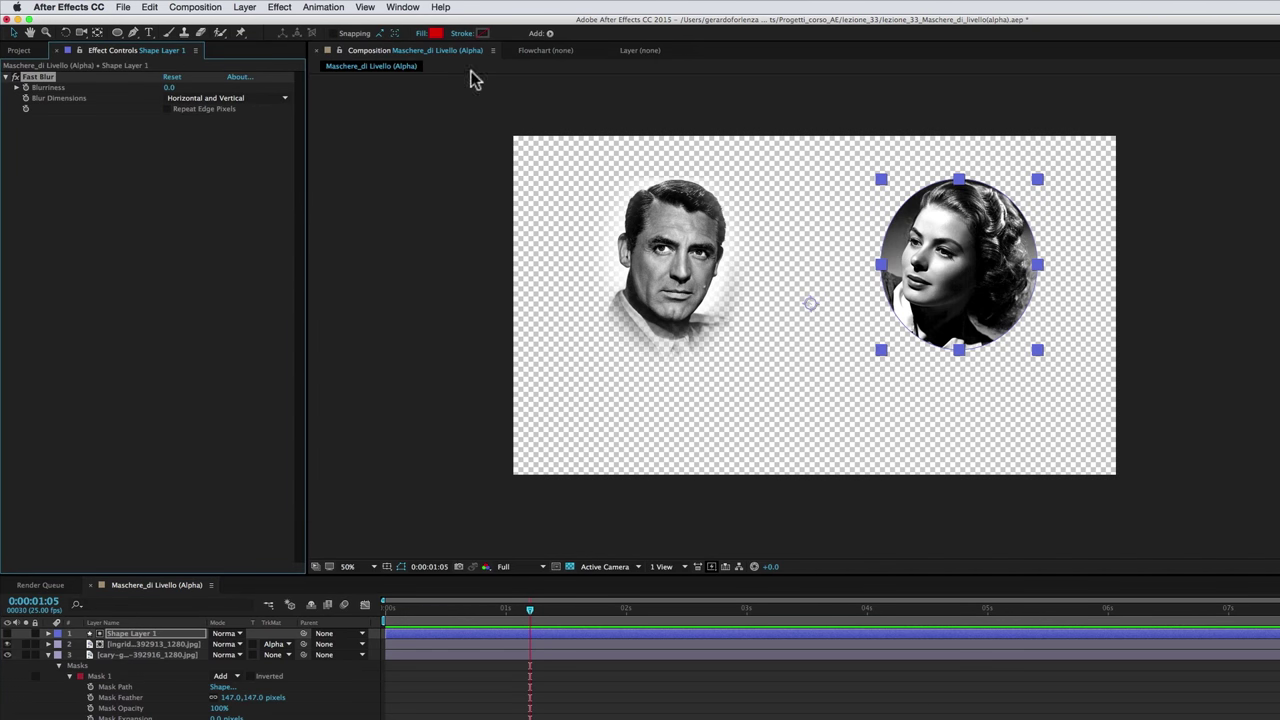
{"action": "left_click_drag", "start_coordinate": [170, 88], "coordinate": [201, 81]}
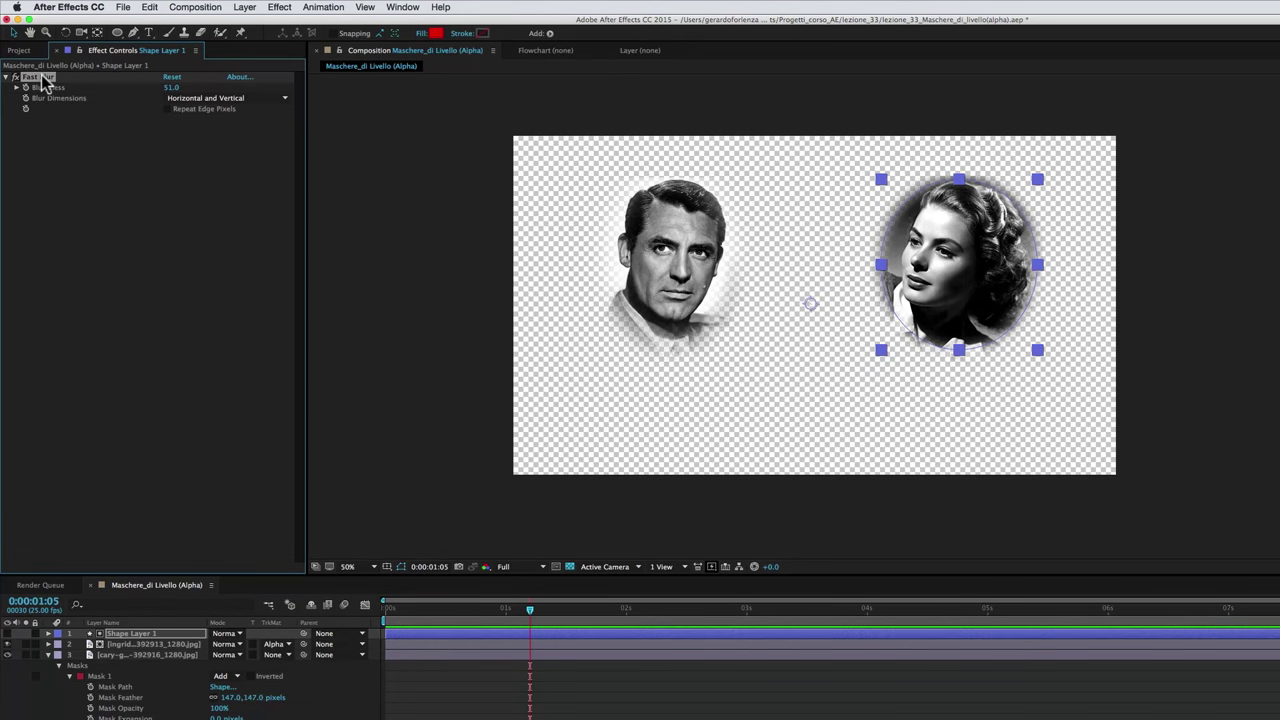
{"action": "key", "text": "Delete"}
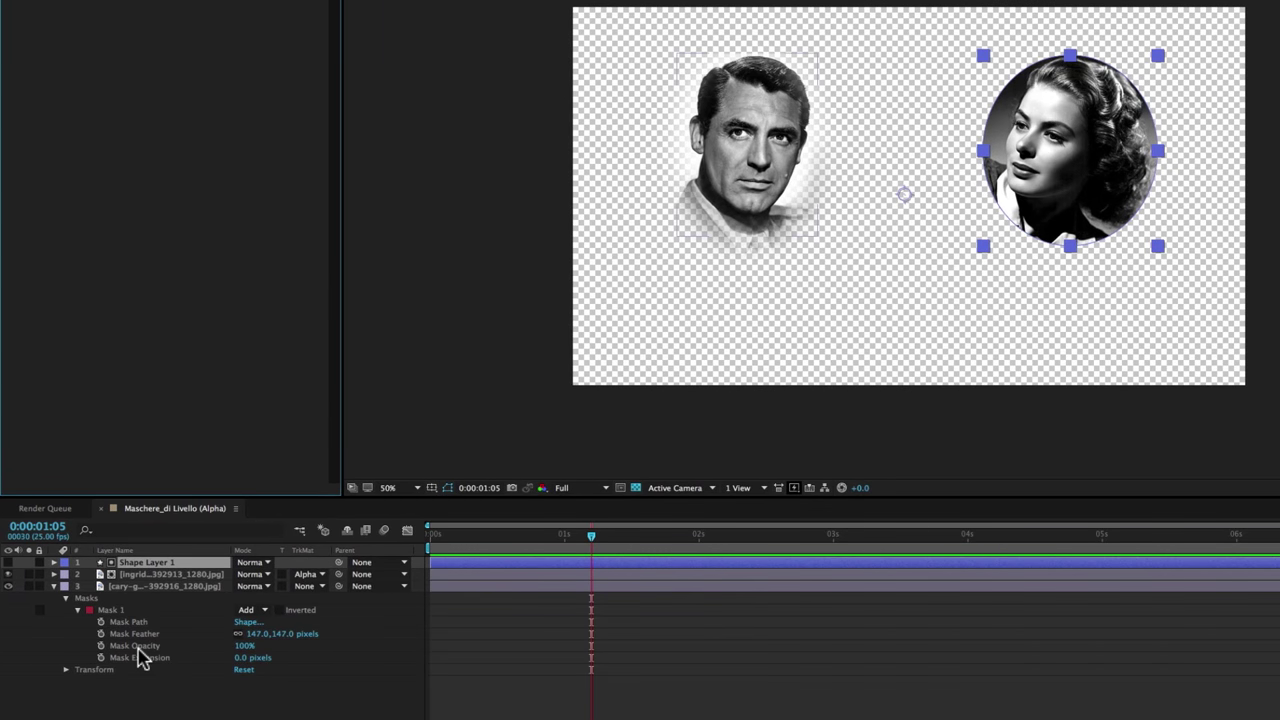
Test fading the man's mask opacity and the matte layer's opacity, leaving both at 100%.
{"action": "left_click", "coordinate": [138, 646]}
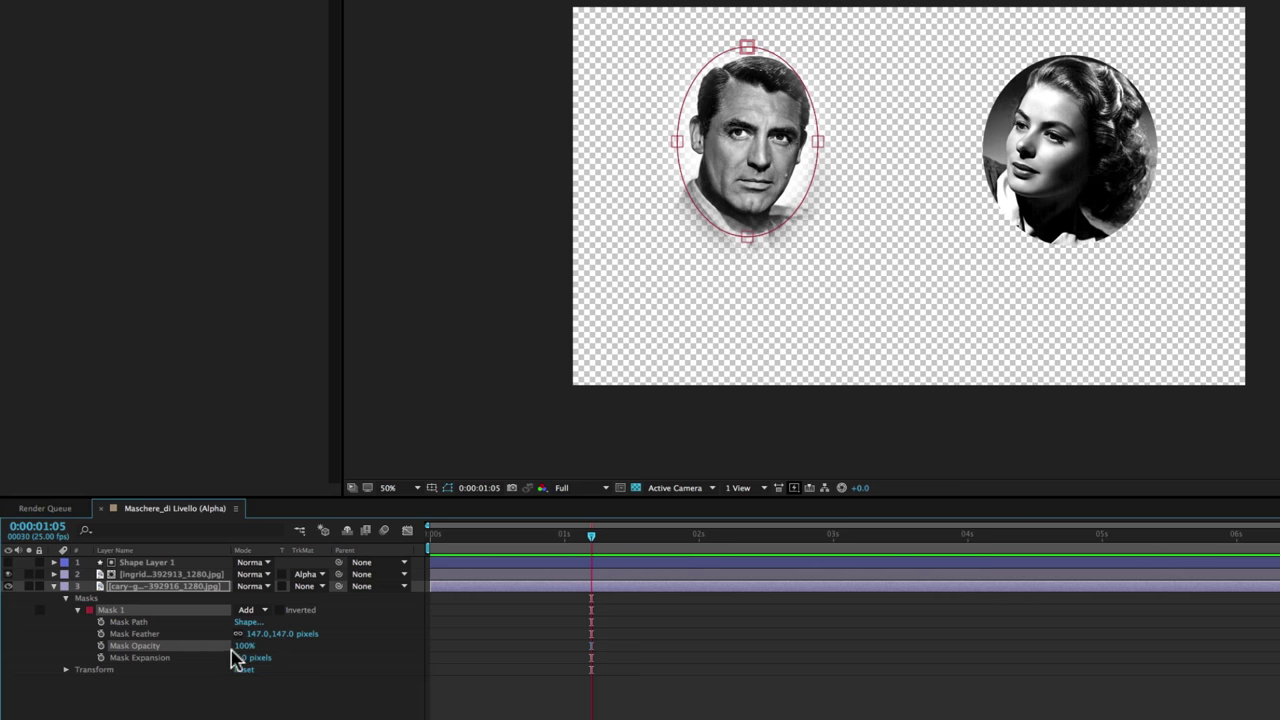
{"action": "left_click_drag", "start_coordinate": [243, 646], "coordinate": [256, 647]}
{"action": "left_click", "coordinate": [150, 564]}
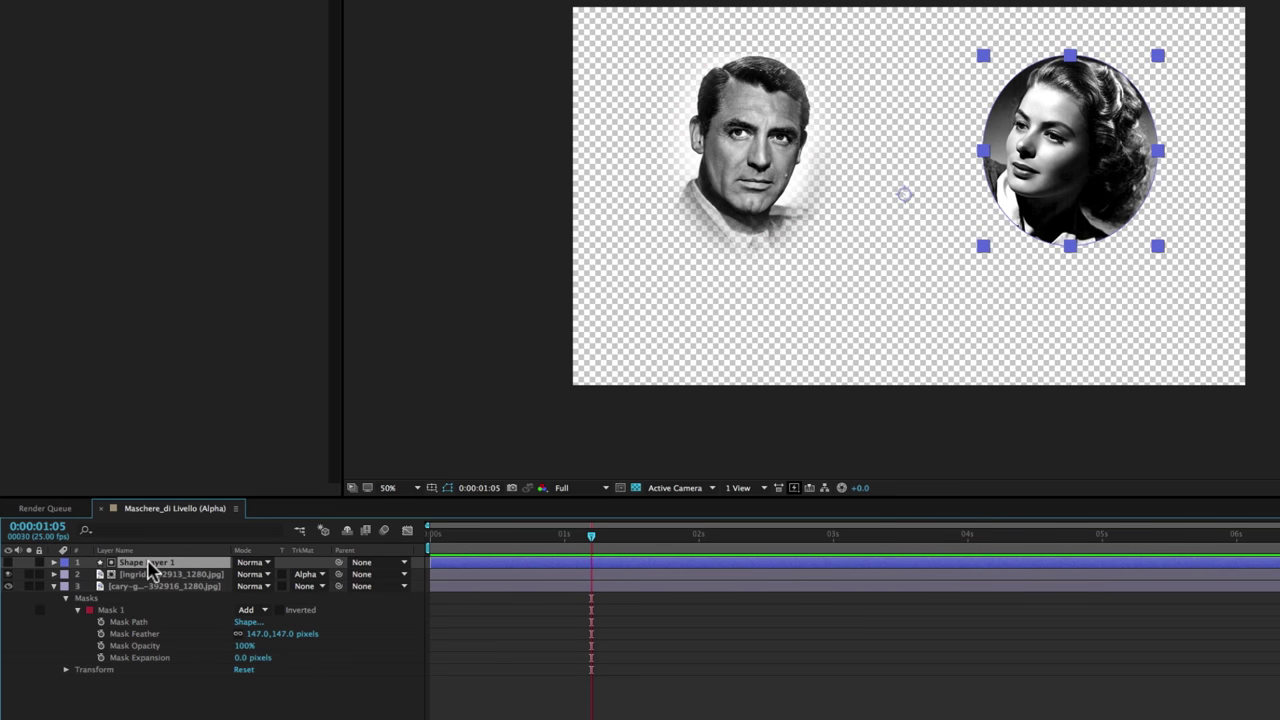
{"action": "key", "text": "t"}
{"action": "left_click_drag", "start_coordinate": [240, 574], "coordinate": [214, 582]}
{"action": "mouse_move", "coordinate": [203, 585]}
{"action": "left_mouse_down"}
{"action": "mouse_move", "coordinate": [281, 585]}
{"action": "mouse_move", "coordinate": [285, 620]}
{"action": "left_mouse_up"}
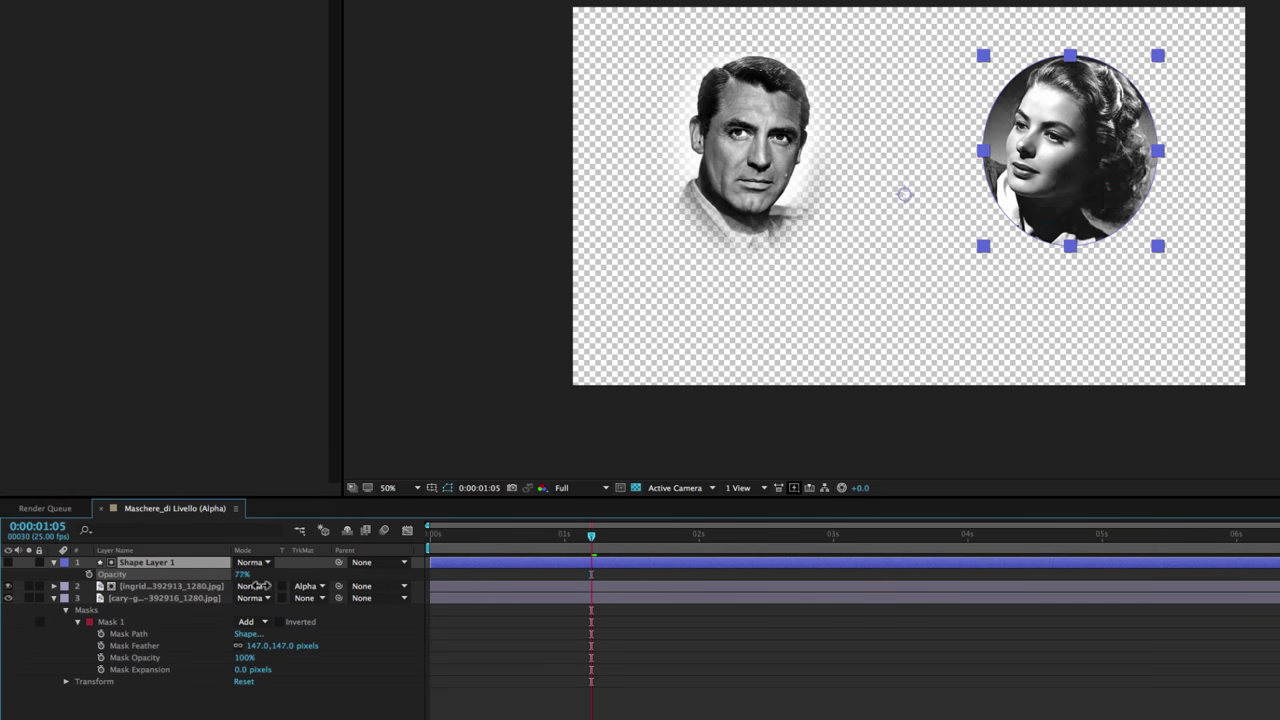
Set the man's Mask Expansion to 17 px, then try rescaling the matte ellipse and undo.
{"action": "left_click", "coordinate": [158, 670]}
{"action": "mouse_move", "coordinate": [242, 673]}
{"action": "left_mouse_down"}
{"action": "mouse_move", "coordinate": [305, 671]}
{"action": "mouse_move", "coordinate": [256, 680]}
{"action": "left_mouse_up"}
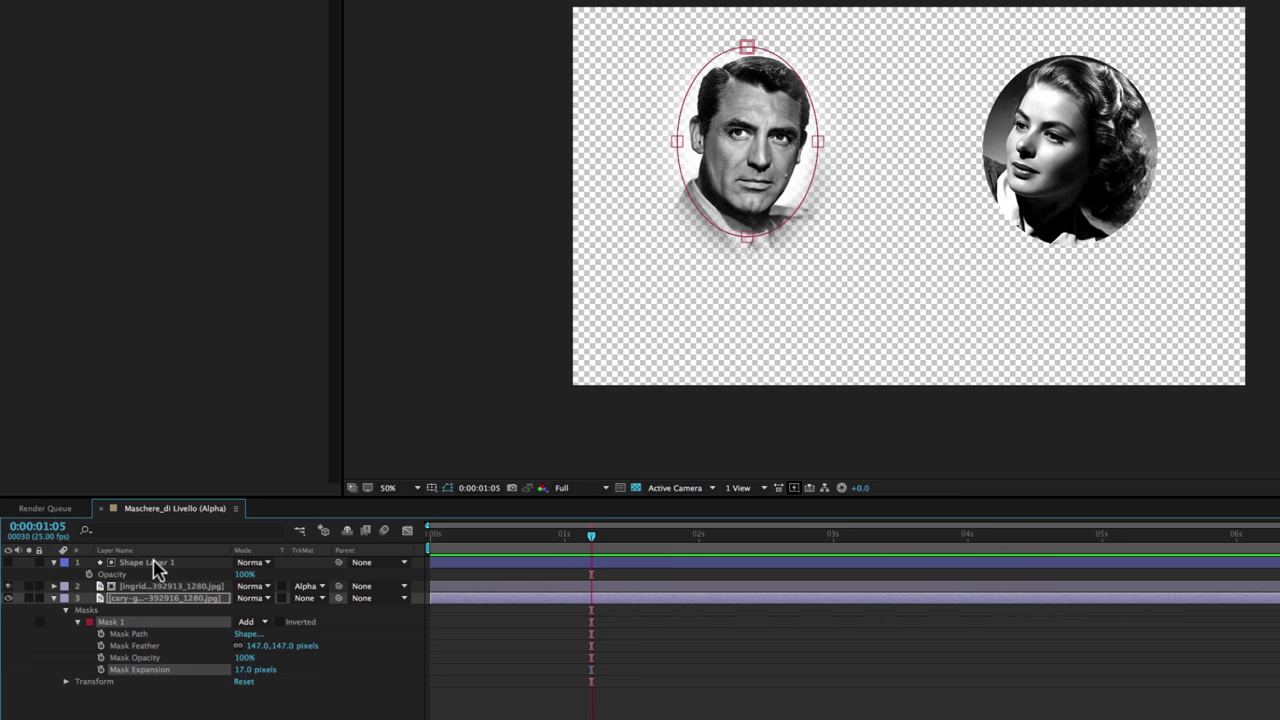
{"action": "left_click", "coordinate": [155, 564]}
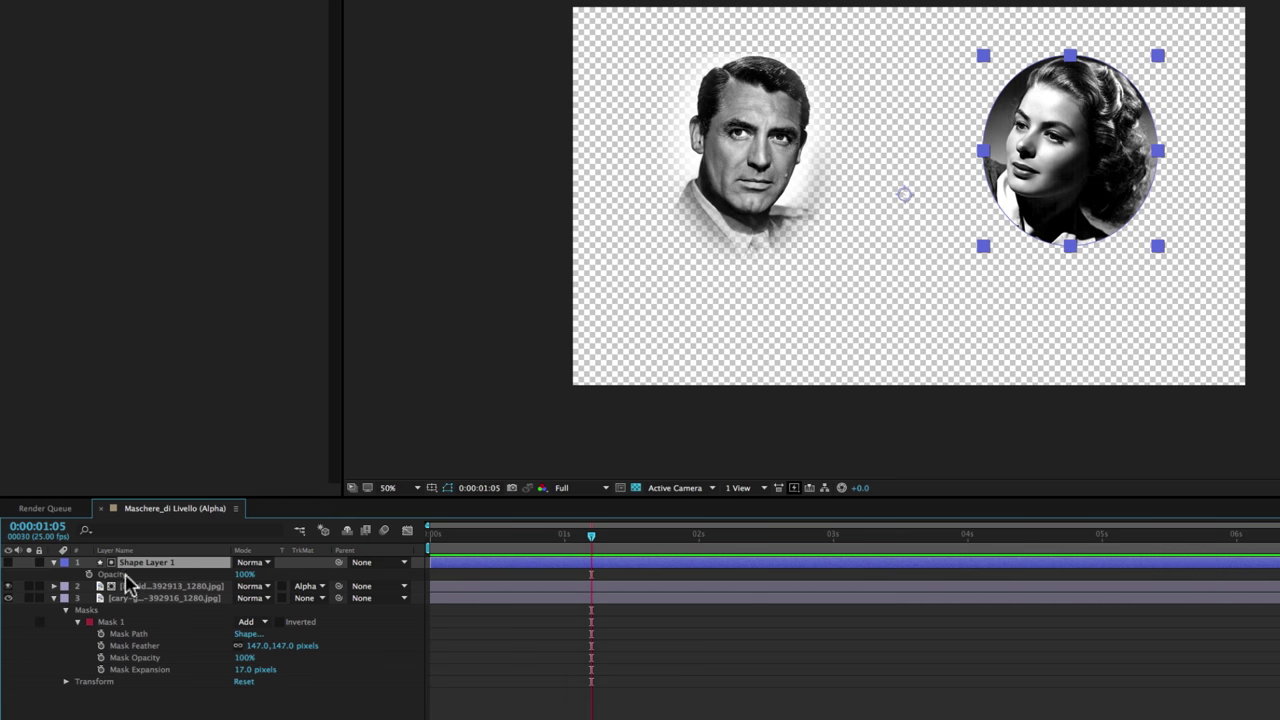
{"action": "key", "text": "s"}
{"action": "left_click_drag", "start_coordinate": [258, 575], "coordinate": [760, 360]}
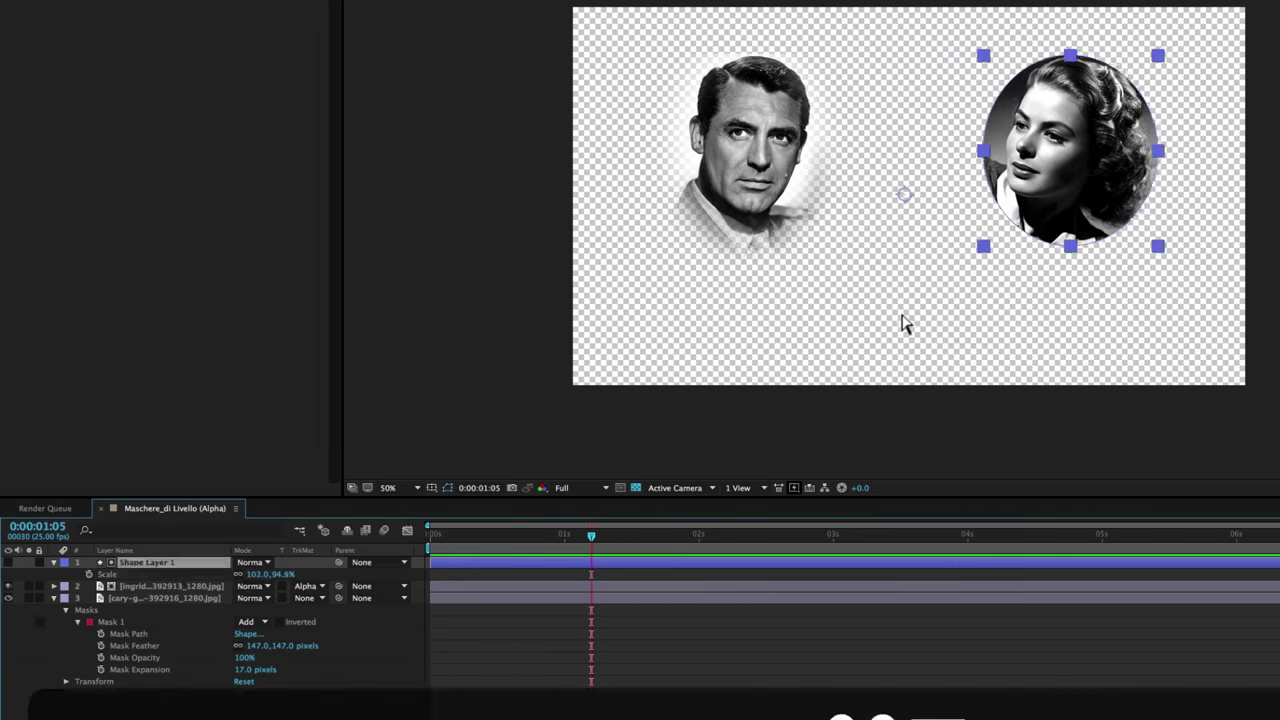
{"action": "key", "text": "super+z"}
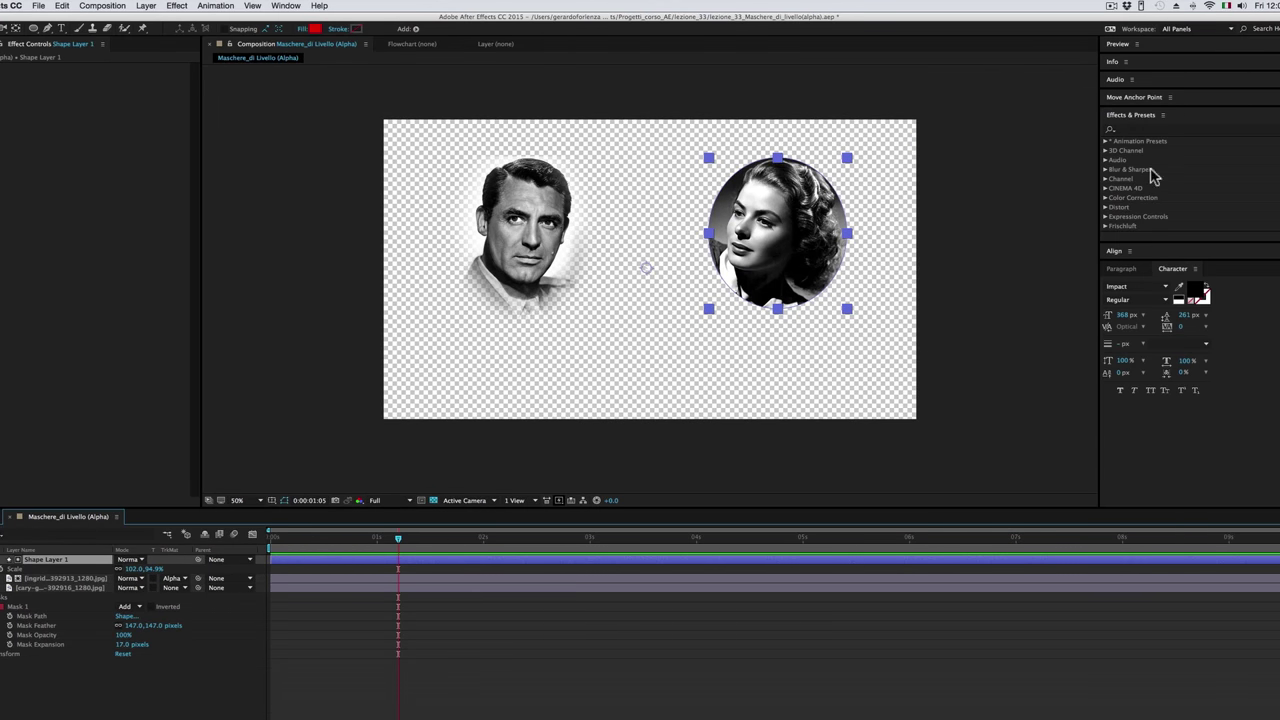
Shrink Shape Layer 1's scale to 89.0, 82.8% for a smaller oval around the woman.
{"action": "left_click_drag", "start_coordinate": [1130, 105], "coordinate": [1115, 220]}
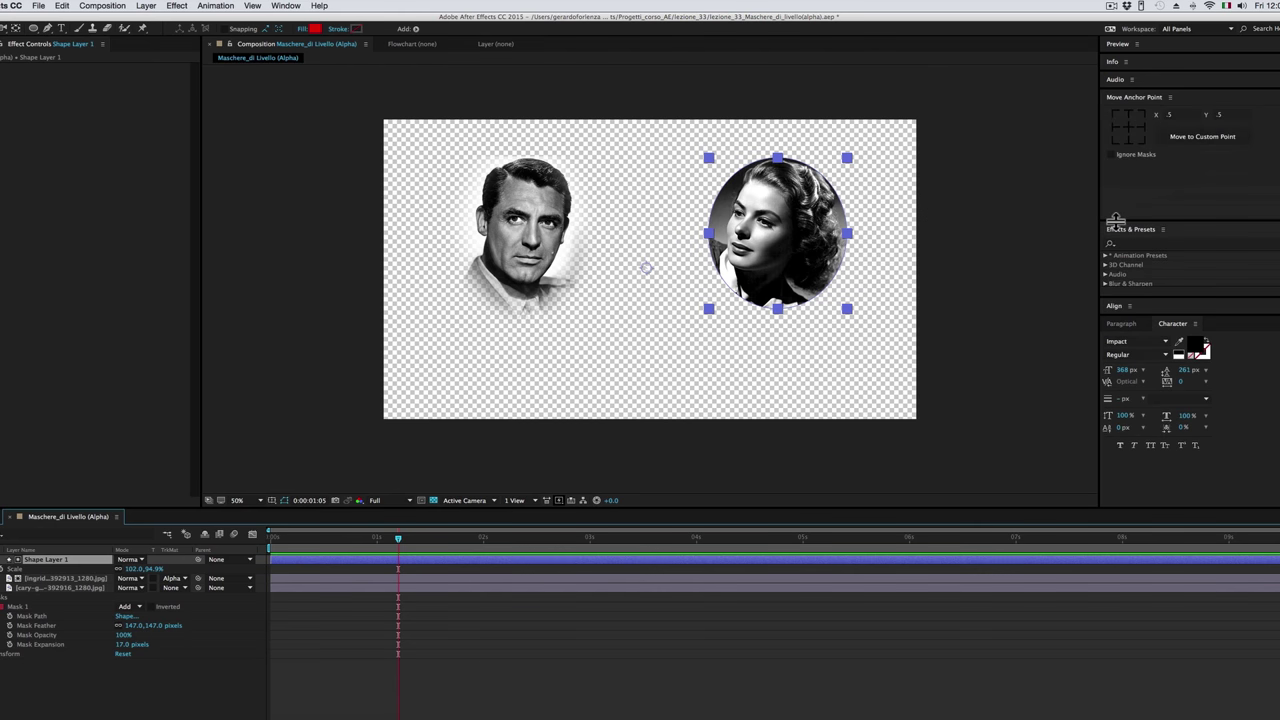
{"action": "left_click", "coordinate": [1128, 131]}
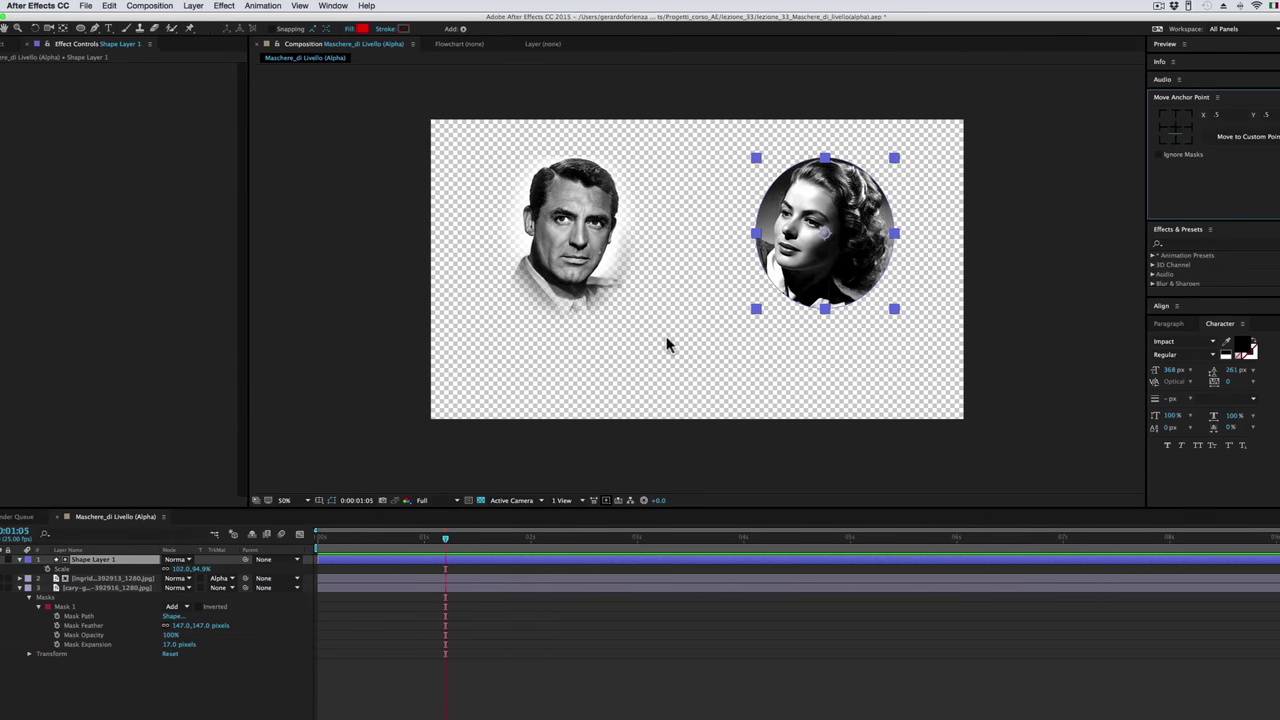
{"action": "mouse_move", "coordinate": [196, 568]}
{"action": "left_mouse_down"}
{"action": "mouse_move", "coordinate": [207, 568]}
{"action": "mouse_move", "coordinate": [126, 663]}
{"action": "left_mouse_up"}
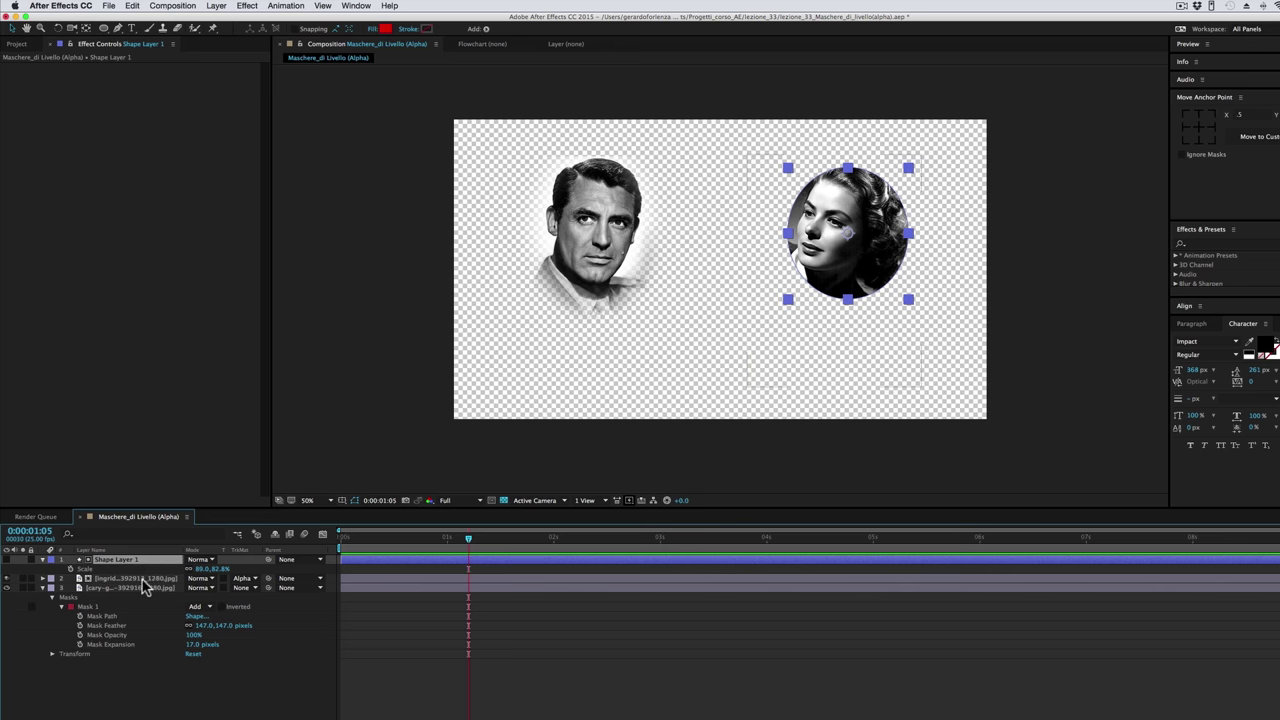
Uncheck Inverted on the man's Mask 1 so the oval shows his face.
{"action": "left_click", "coordinate": [140, 580]}
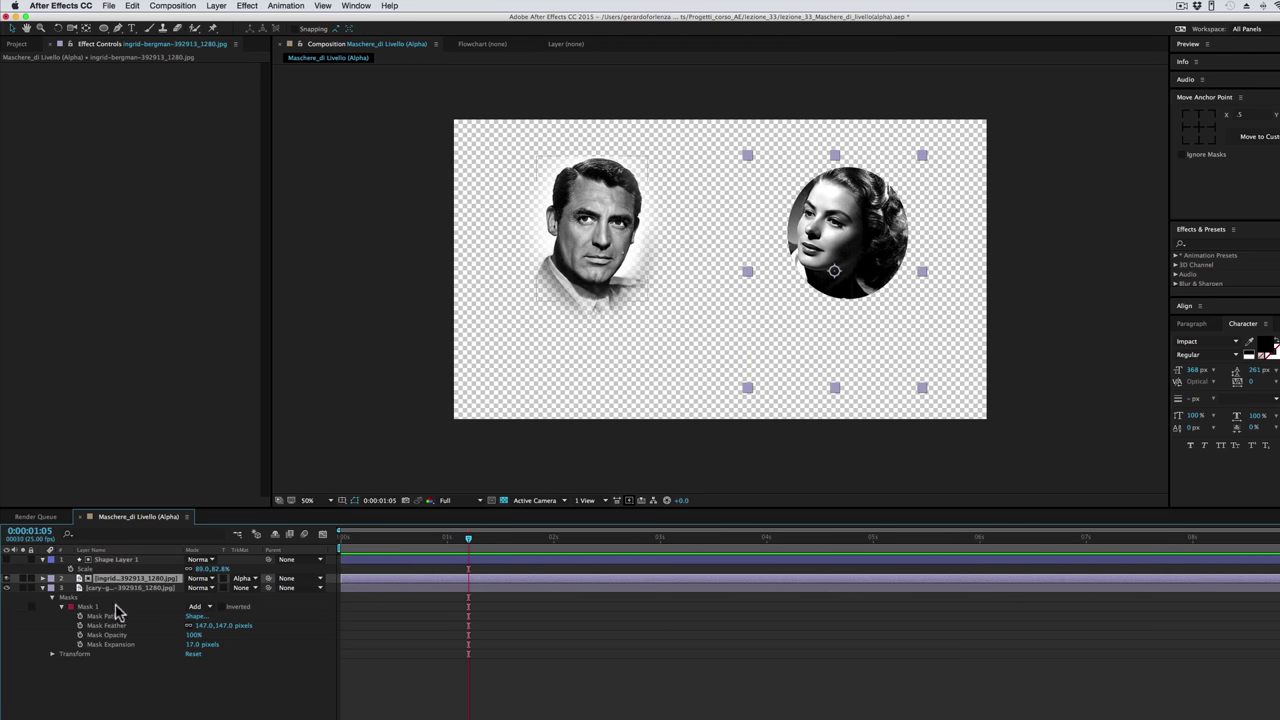
{"action": "left_click", "coordinate": [120, 588]}
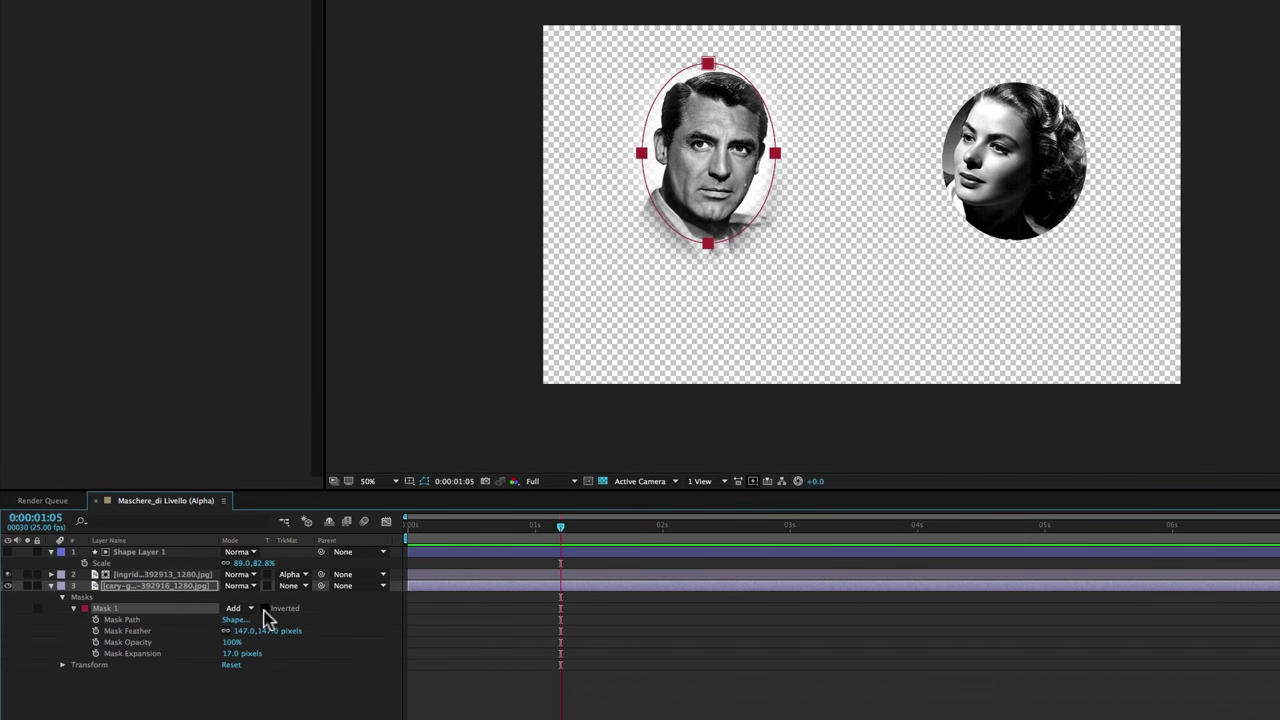
{"action": "left_click", "coordinate": [265, 609]}
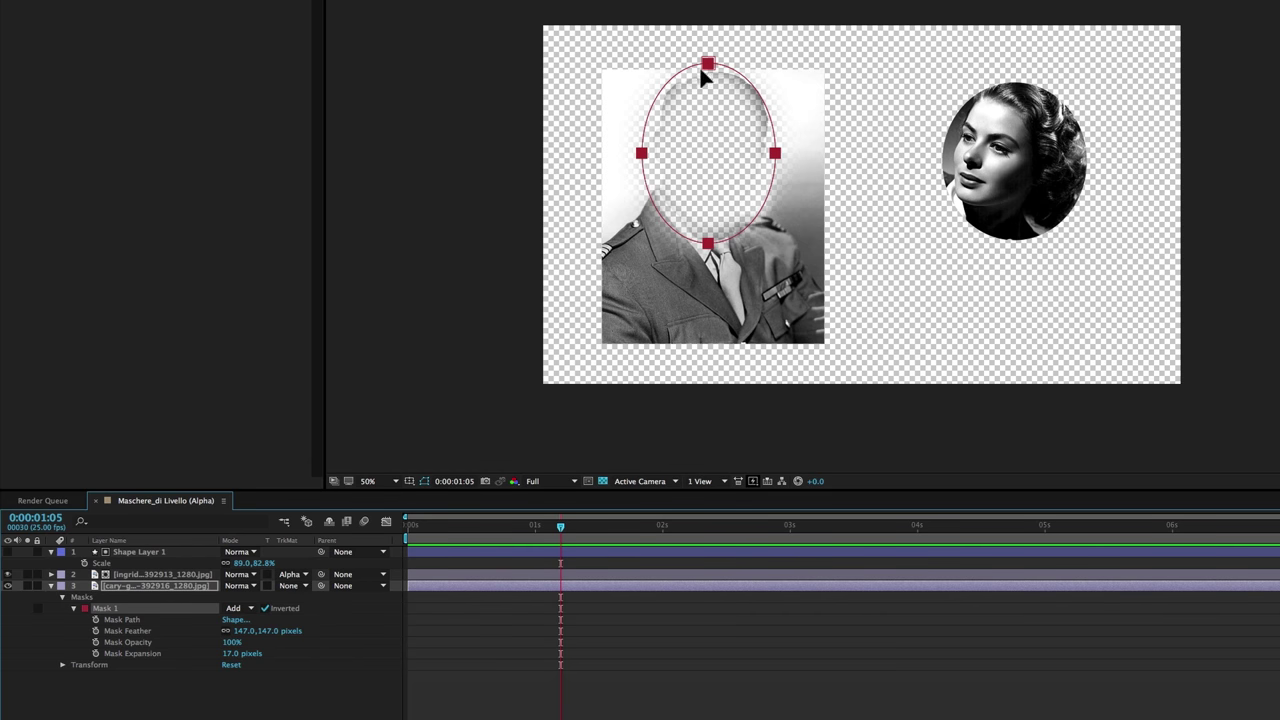
{"action": "left_click", "coordinate": [265, 609]}
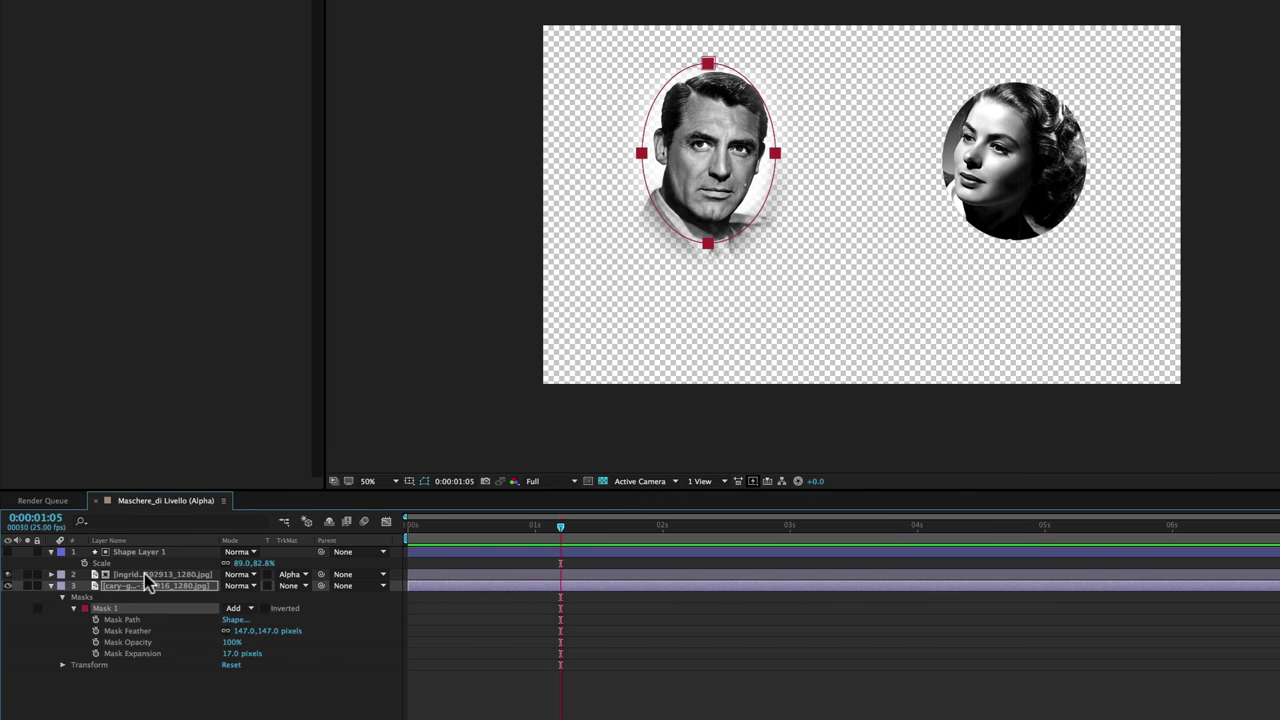
{"action": "left_click", "coordinate": [144, 573]}
Give the woman's portrait Alpha Inverted Matte 'Shape Layer 1' and select all three layers.
{"action": "left_click", "coordinate": [290, 576]}
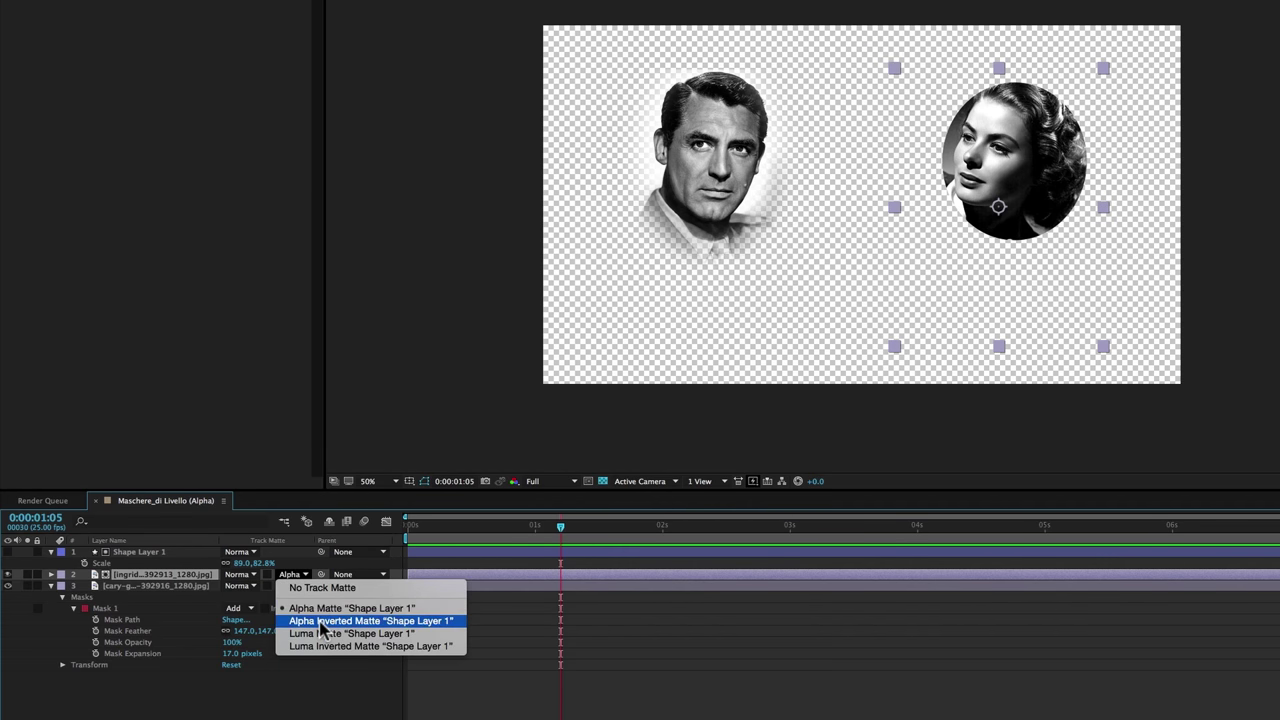
{"action": "left_click", "coordinate": [319, 622]}
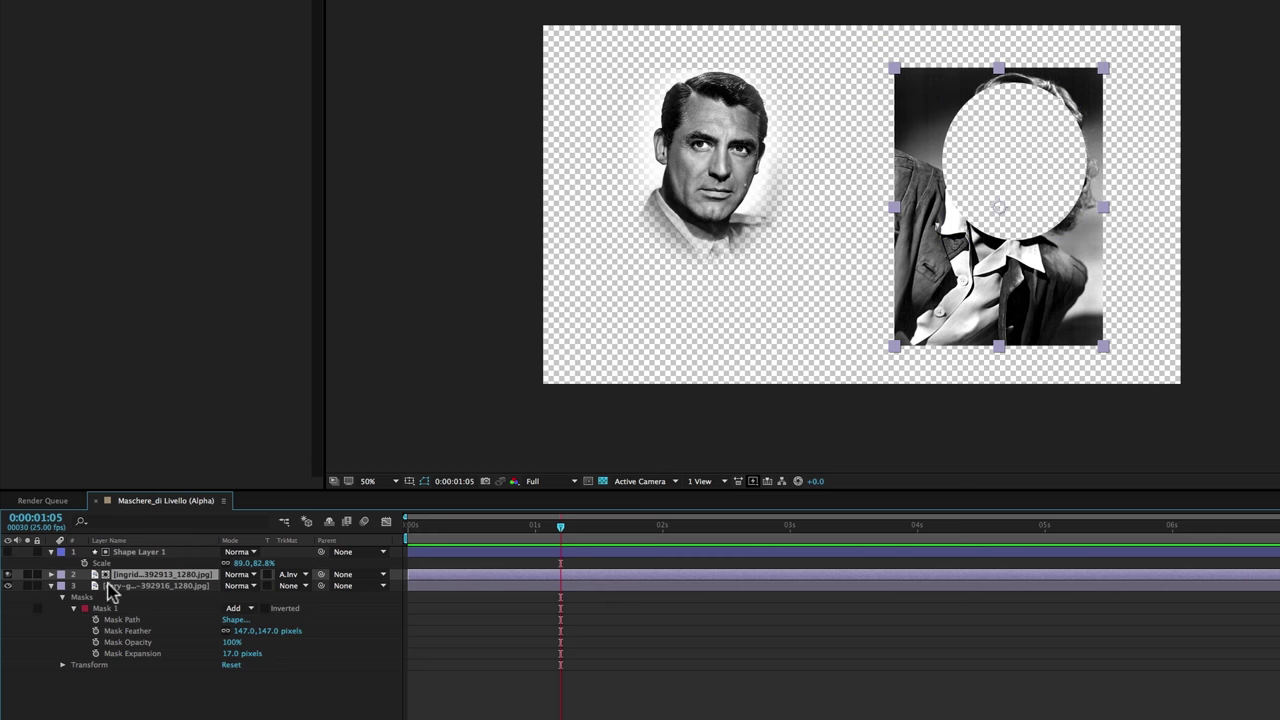
{"action": "left_click_drag", "start_coordinate": [73, 709], "coordinate": [203, 557]}
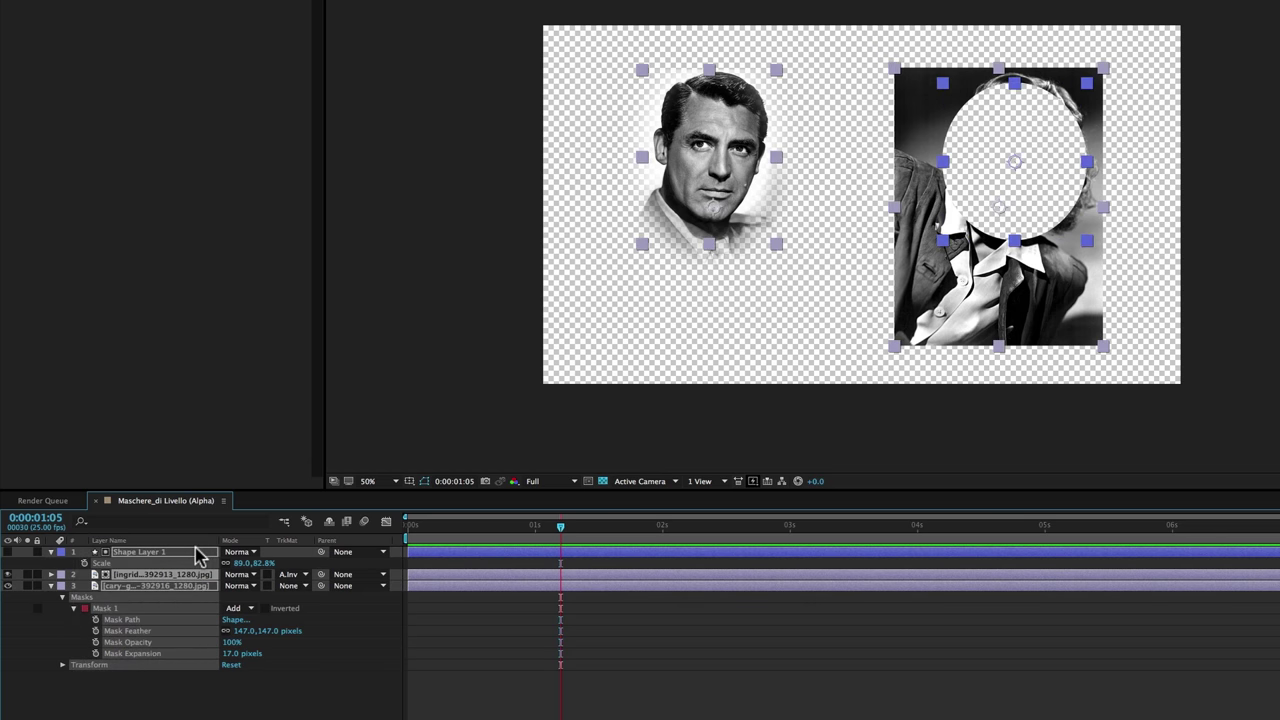
Delete the portrait layers and place NY_03.jpg in the comp at 27% scale.
{"action": "key", "text": "BackSpace"}
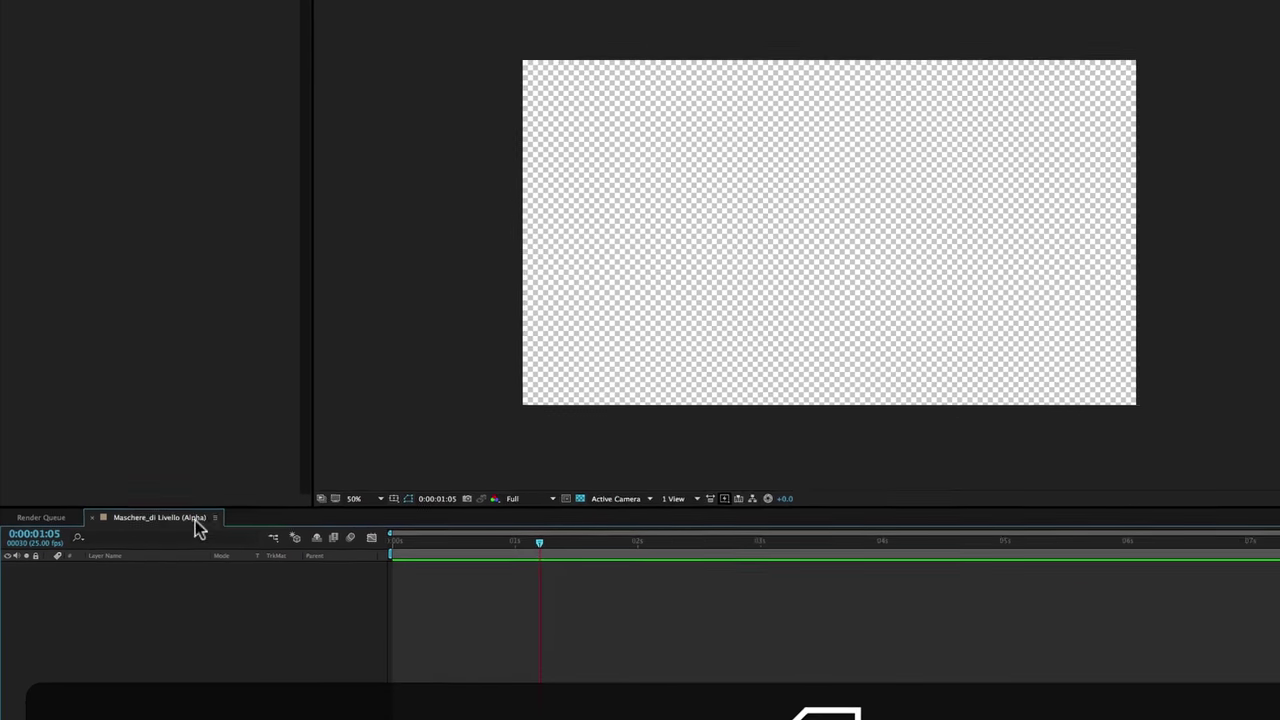
{"action": "left_click", "coordinate": [20, 48]}
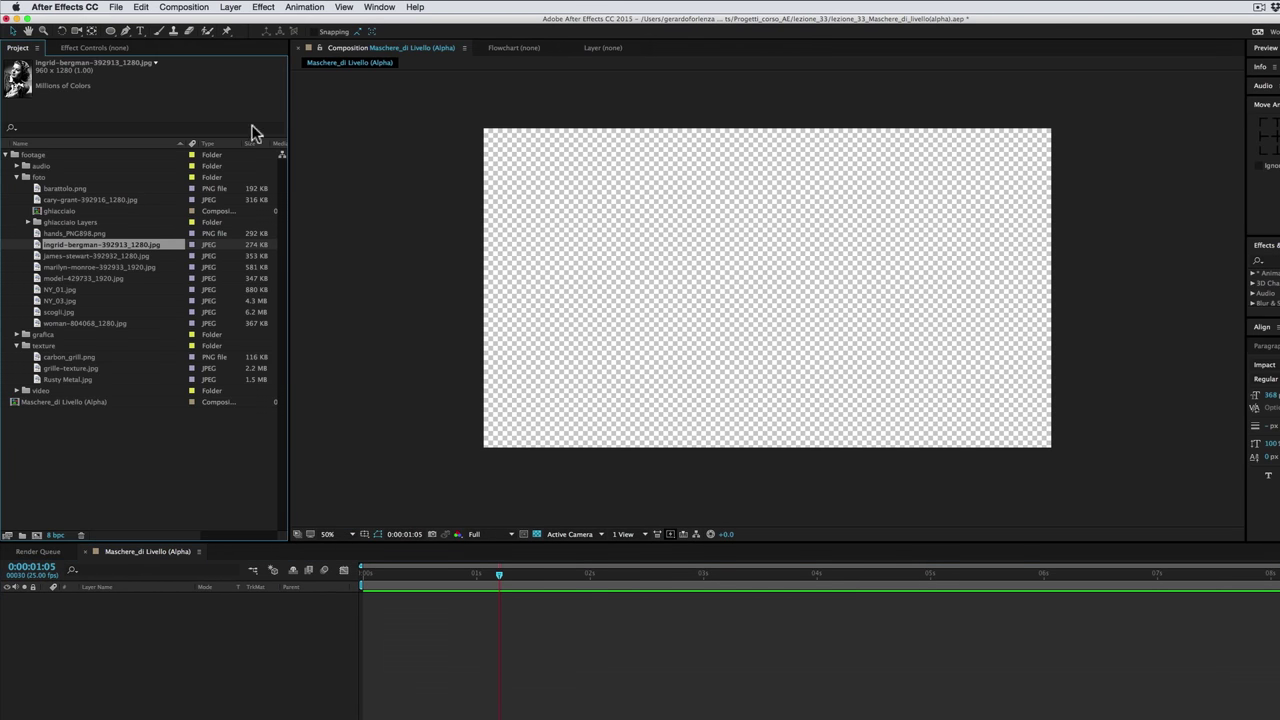
{"action": "mouse_move", "coordinate": [58, 300]}
{"action": "left_mouse_down"}
{"action": "mouse_move", "coordinate": [768, 278]}
{"action": "mouse_move", "coordinate": [205, 607]}
{"action": "left_mouse_up"}
{"action": "key", "text": "s"}
{"action": "left_click_drag", "start_coordinate": [787, 400], "coordinate": [784, 408]}
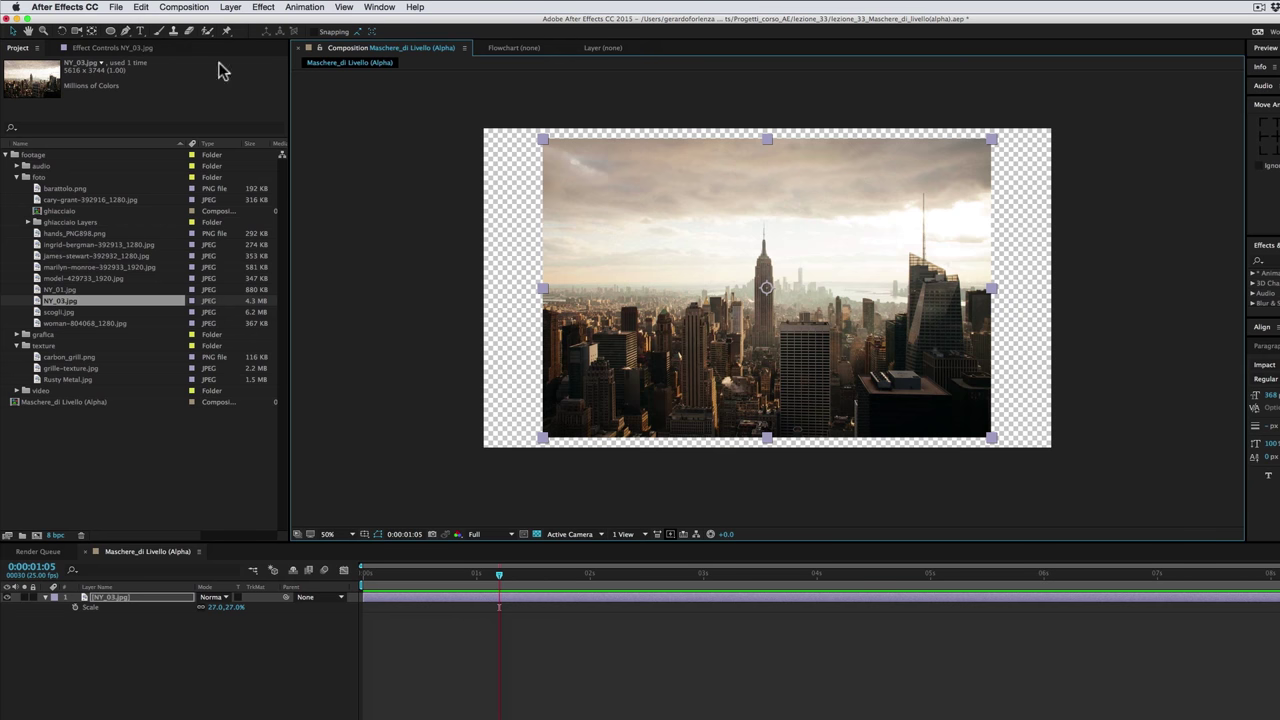
Add fiore.ai from the grafica folder and make it NY_03.jpg's Alpha Matte.
{"action": "left_click", "coordinate": [21, 335]}
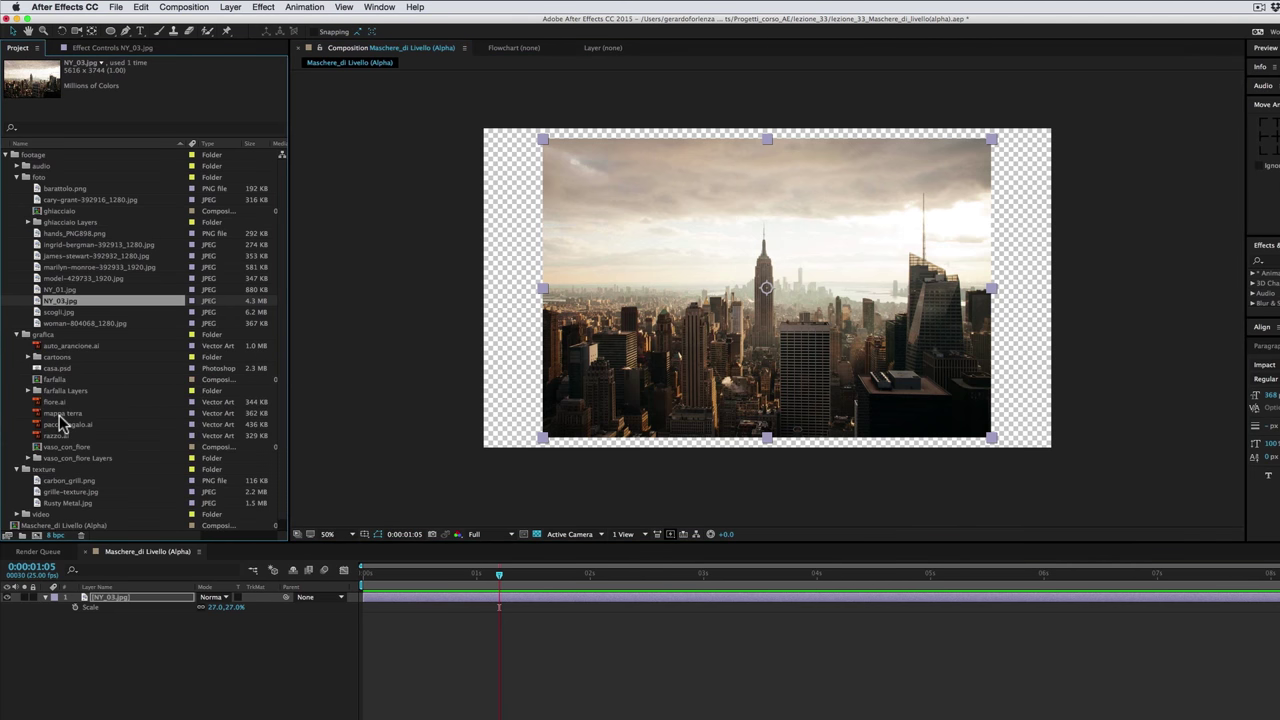
{"action": "left_click_drag", "start_coordinate": [38, 405], "coordinate": [765, 280]}
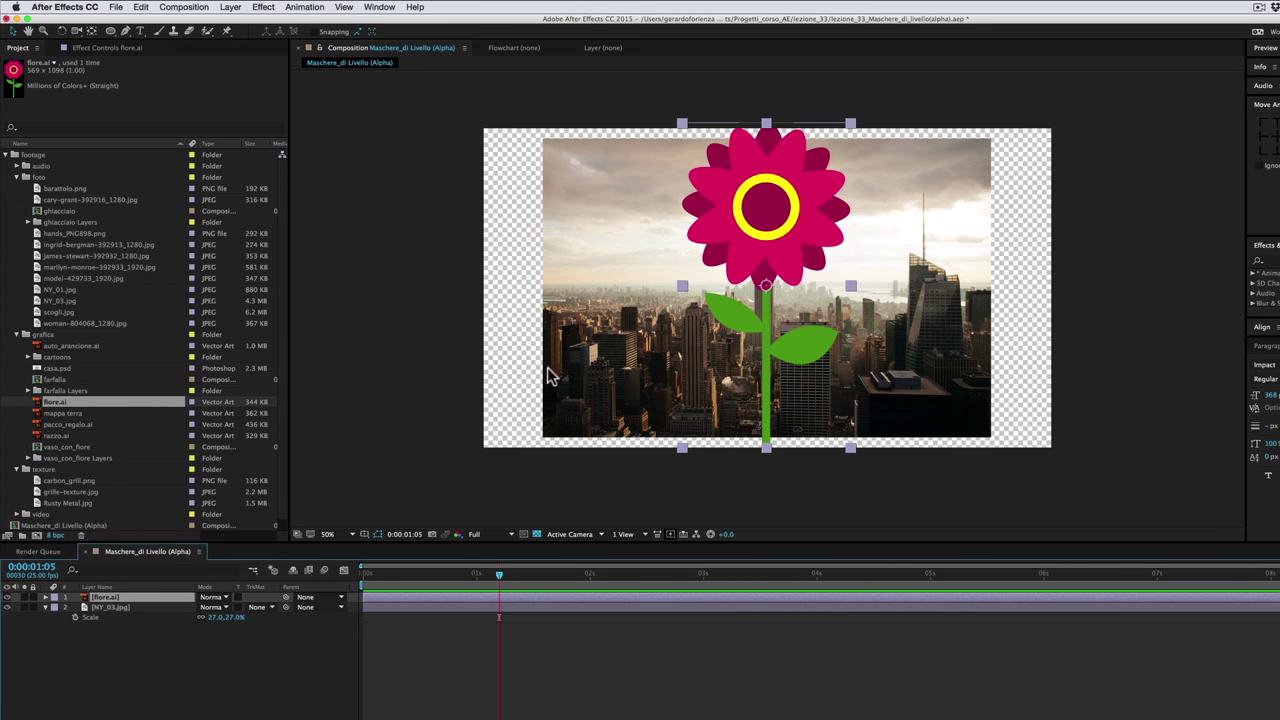
{"action": "left_click", "coordinate": [110, 607]}
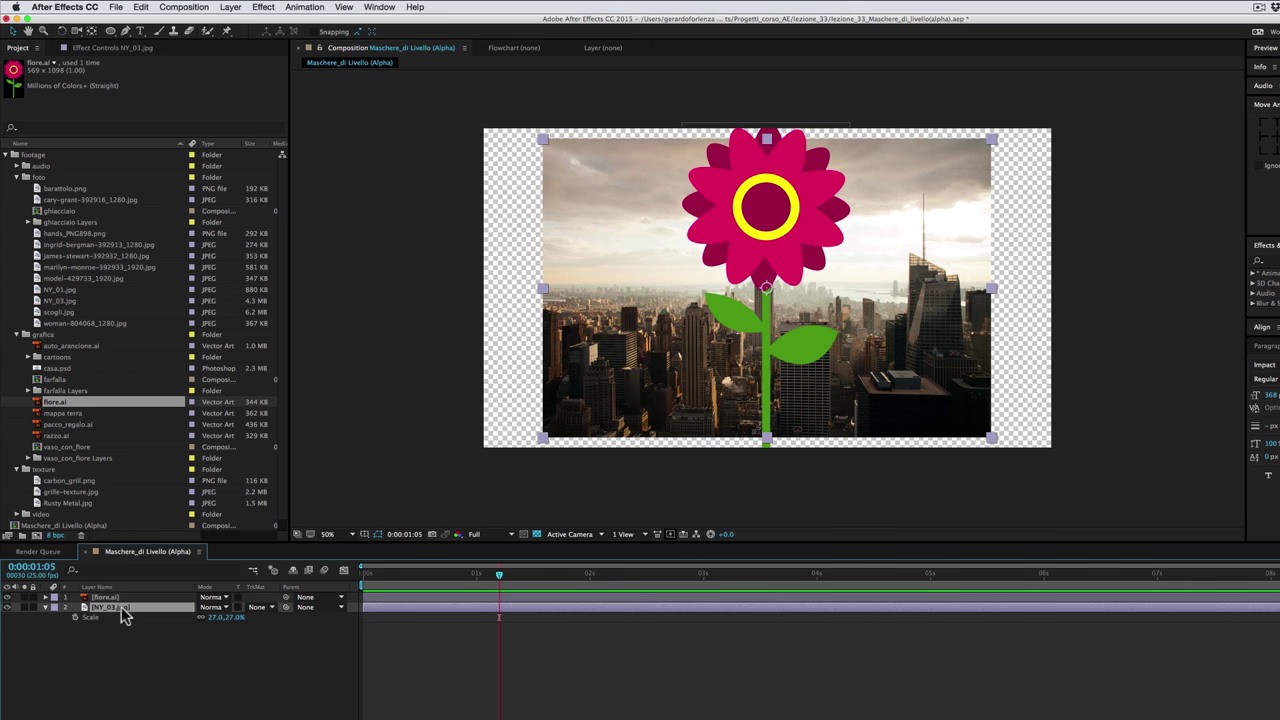
{"action": "left_click", "coordinate": [266, 605]}
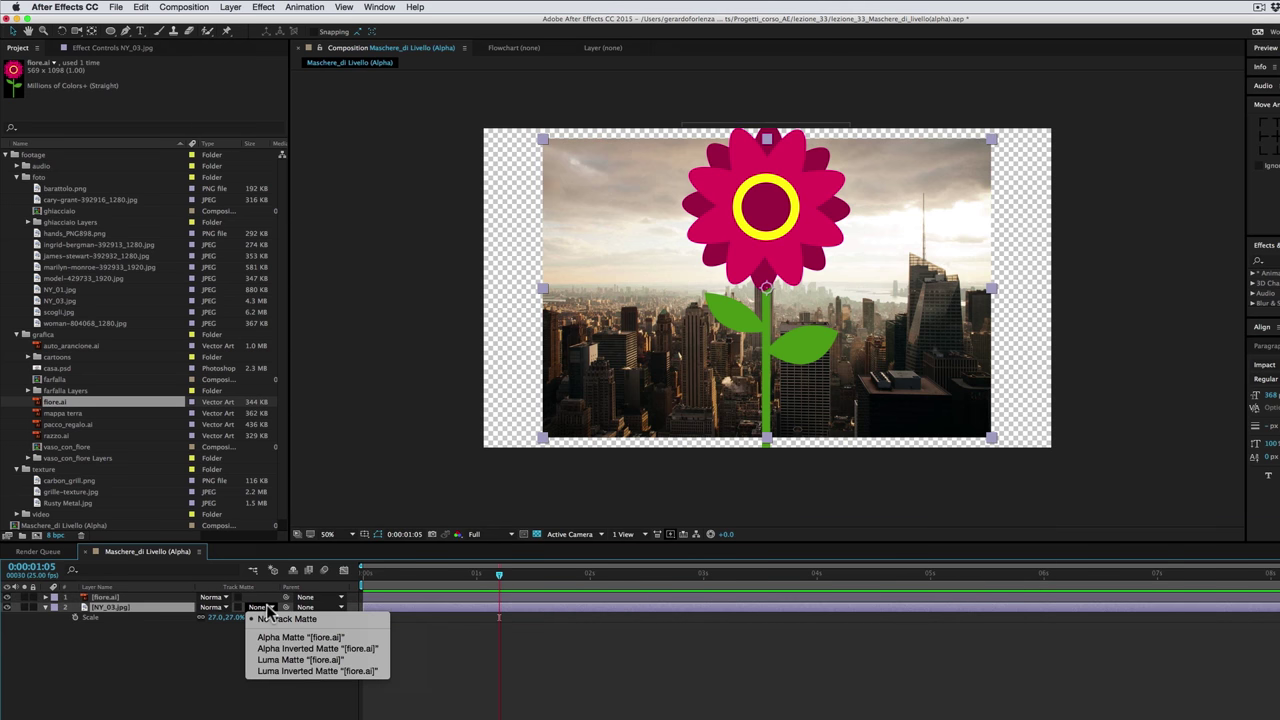
{"action": "left_click", "coordinate": [288, 636]}
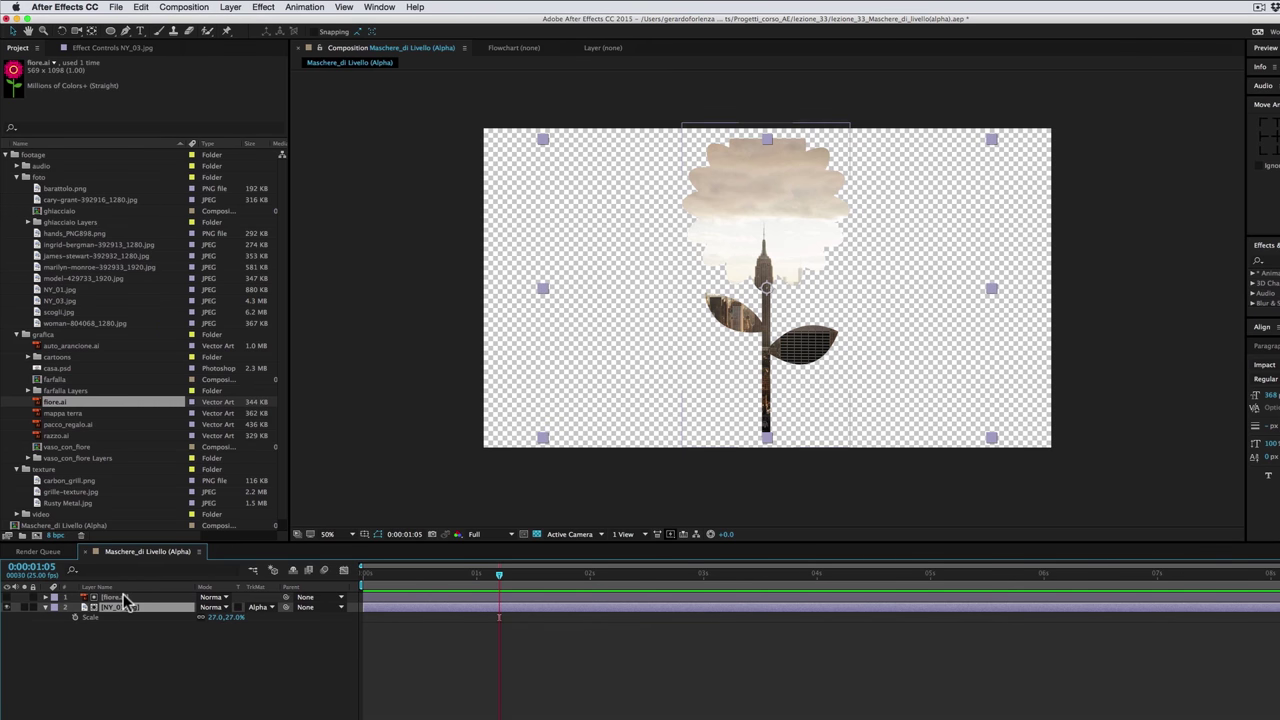
Nudge the flower matte slightly, then set the skyline back to No Track Matte.
{"action": "left_click", "coordinate": [775, 233]}
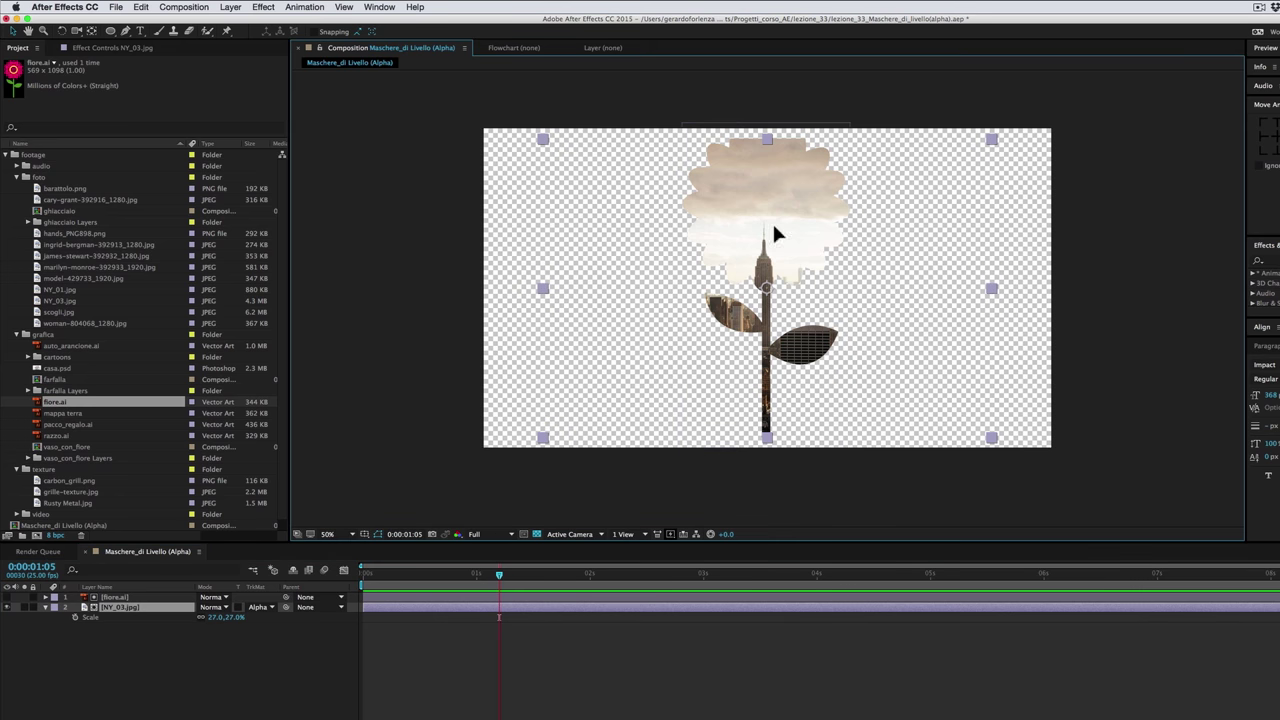
{"action": "left_click", "coordinate": [165, 597]}
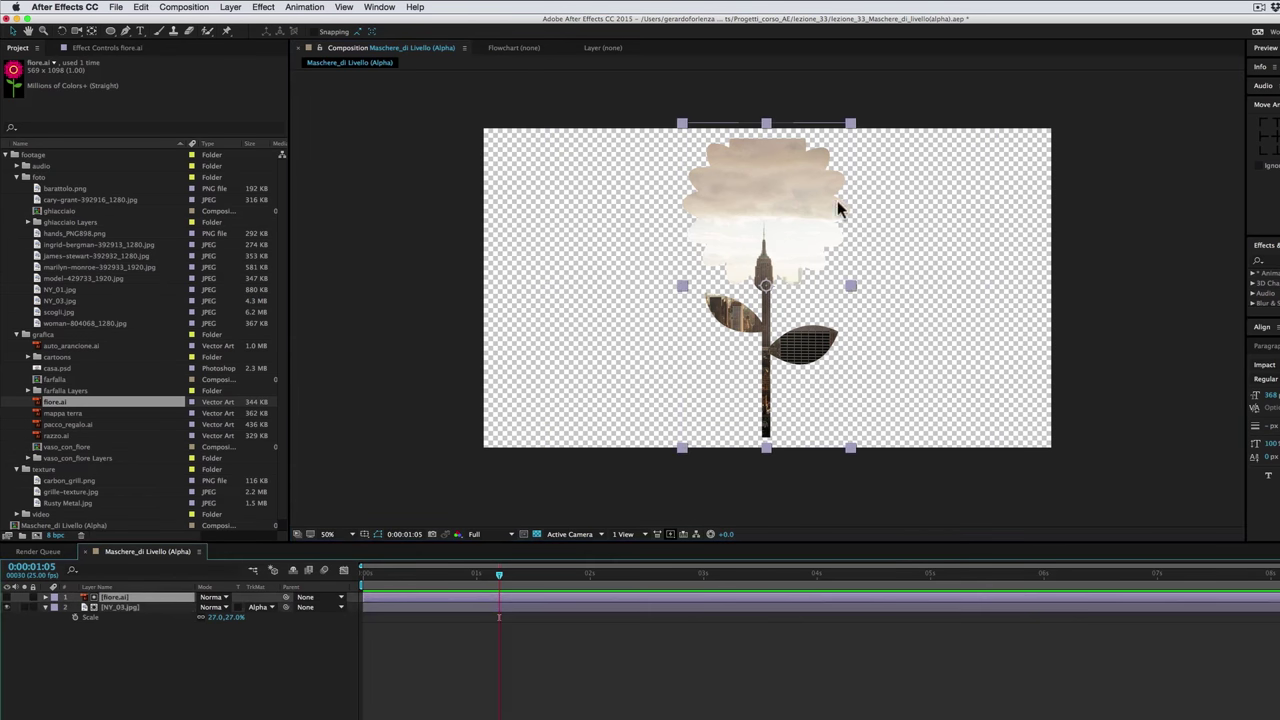
{"action": "left_click_drag", "start_coordinate": [773, 229], "coordinate": [776, 239]}
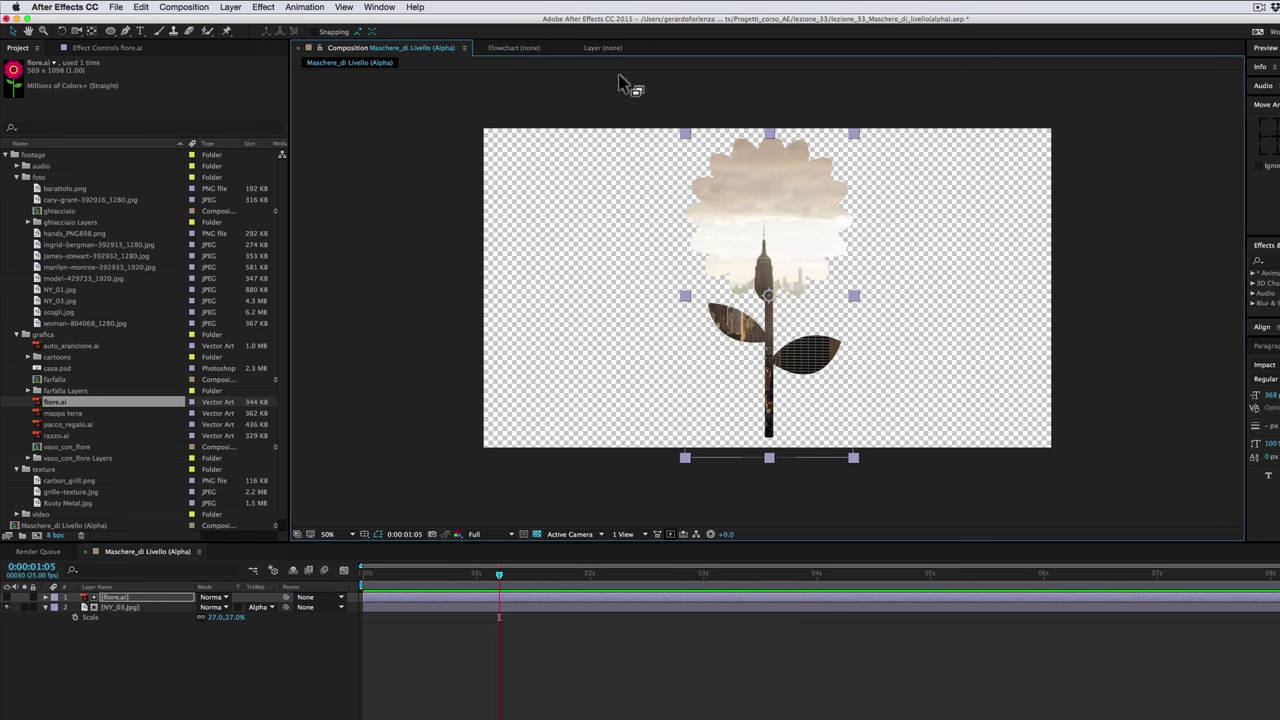
{"action": "left_click", "coordinate": [265, 607]}
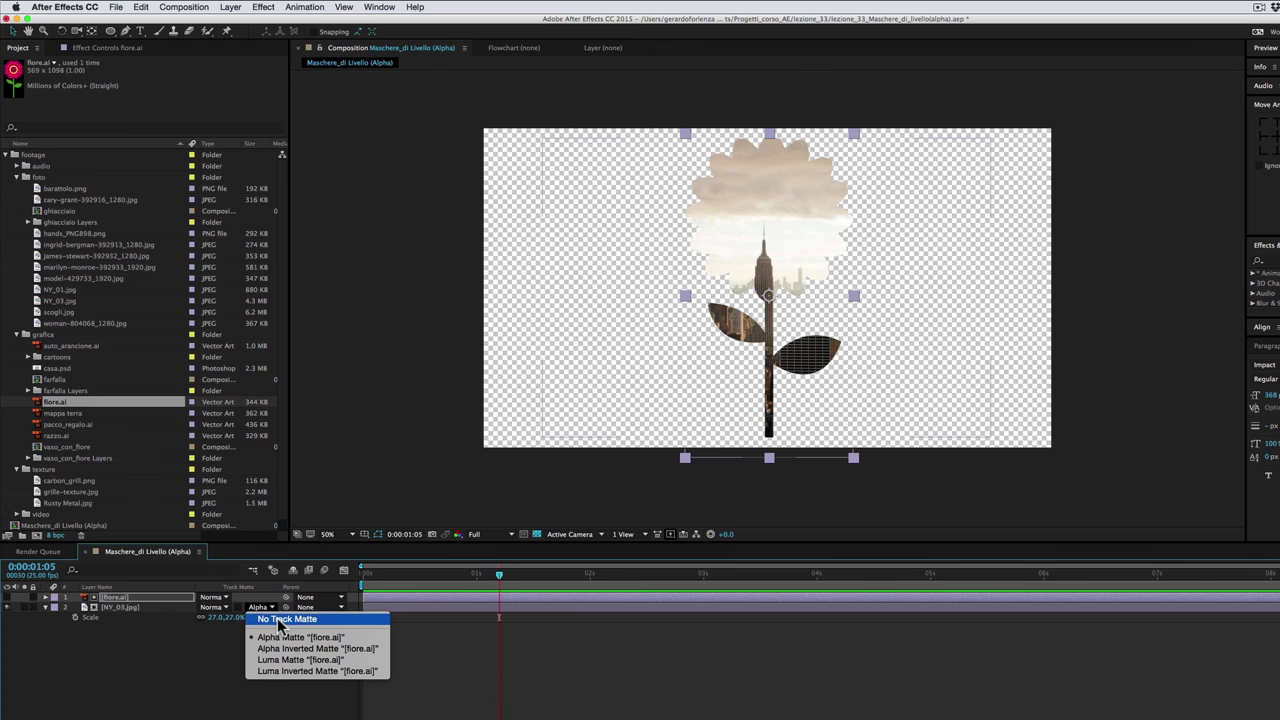
{"action": "left_click", "coordinate": [281, 621]}
Delete the flower layer and create two-line text reading MOTION / GRAPHICS.
{"action": "left_click", "coordinate": [127, 600]}
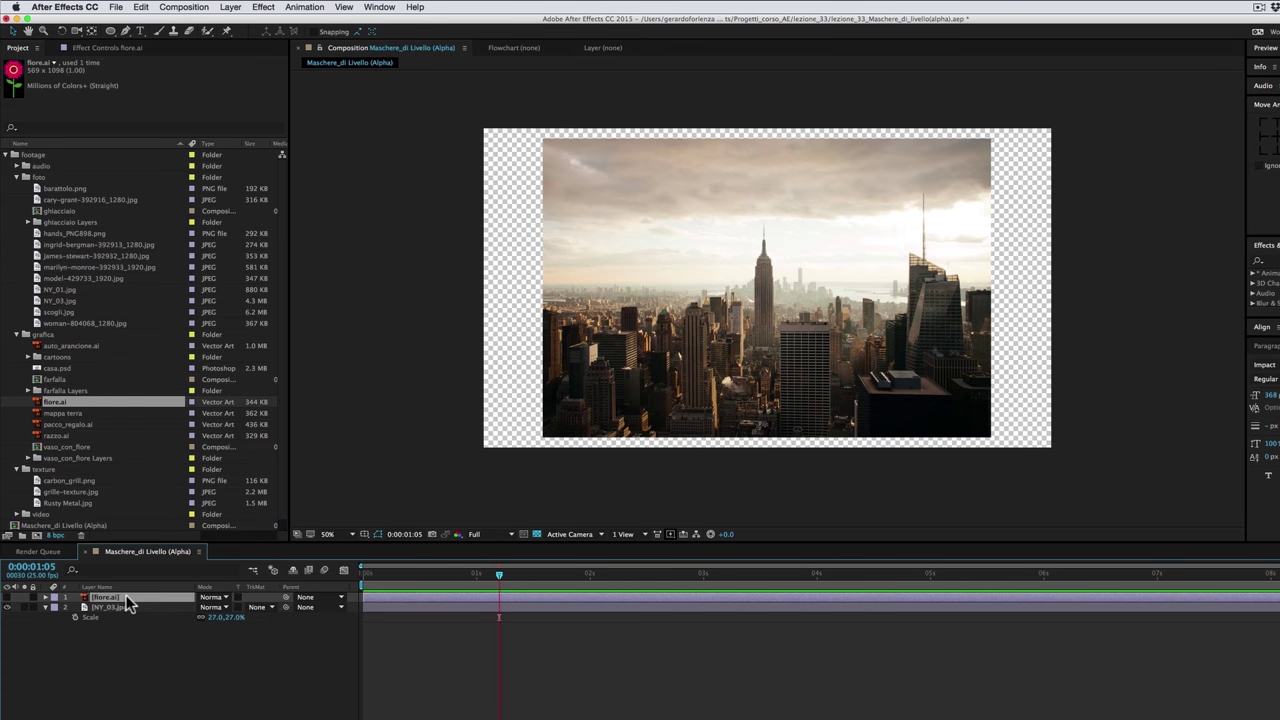
{"action": "key", "text": "Delete"}
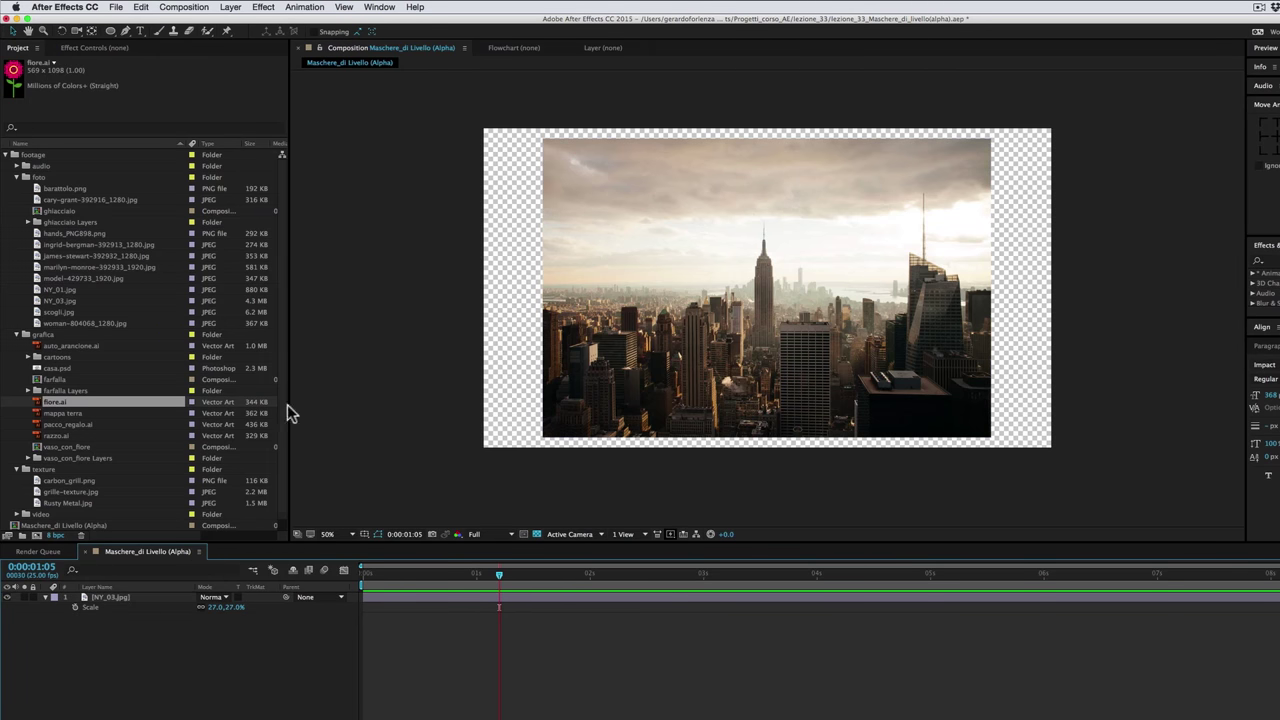
{"action": "left_click", "coordinate": [142, 31]}
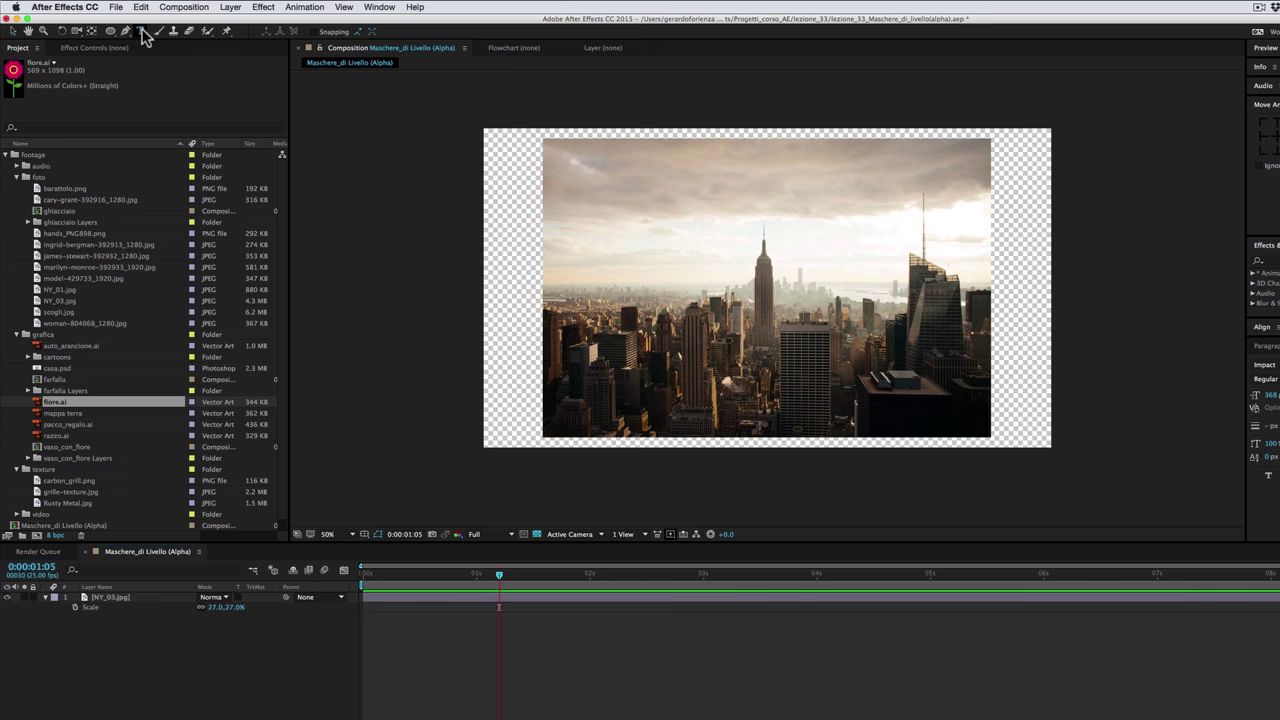
{"action": "left_click", "coordinate": [658, 250]}
{"action": "type", "text": "MO"}
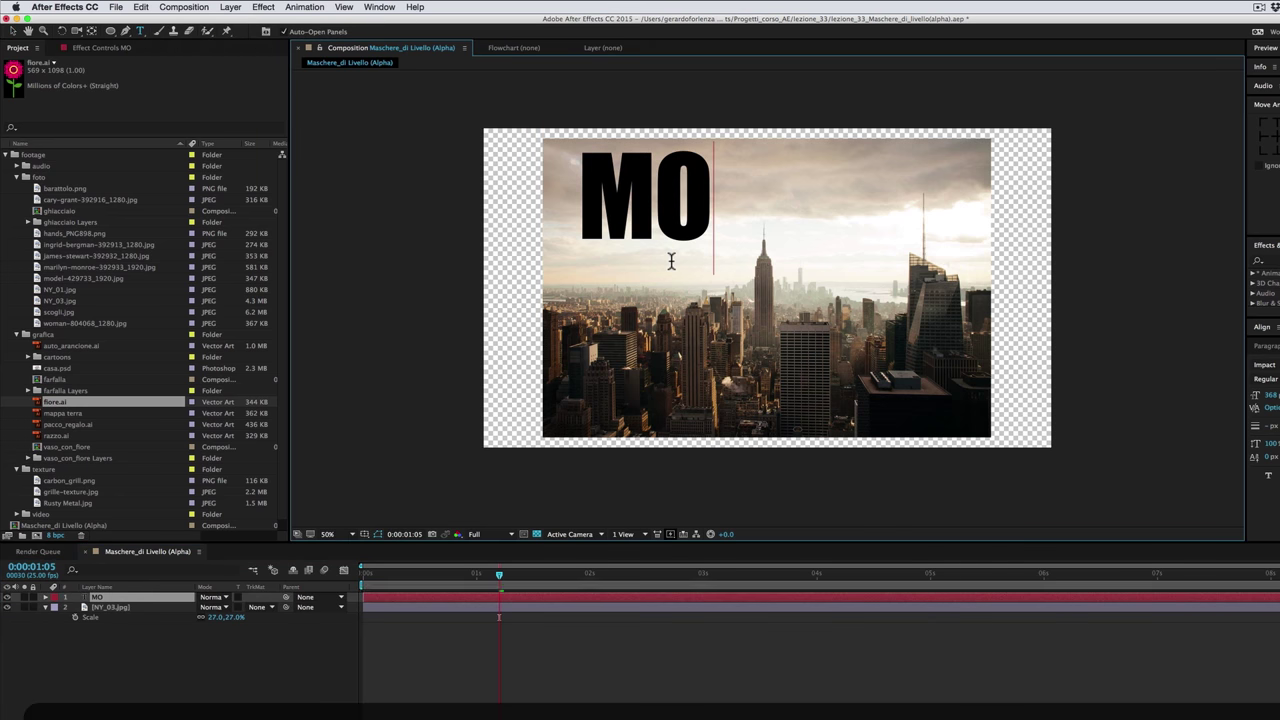
{"action": "type", "text": "TION"}
{"action": "key", "text": "Return"}
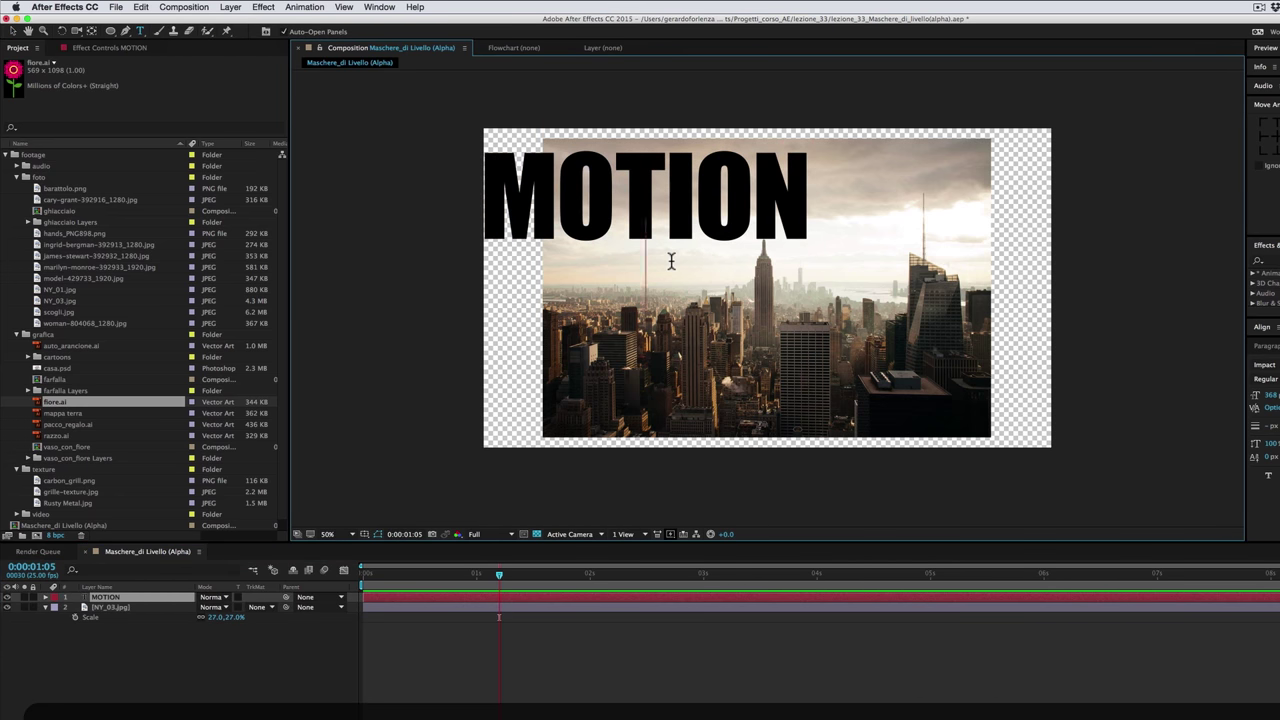
{"action": "type", "text": "GRAPHICS"}
{"action": "key", "text": "Escape"}
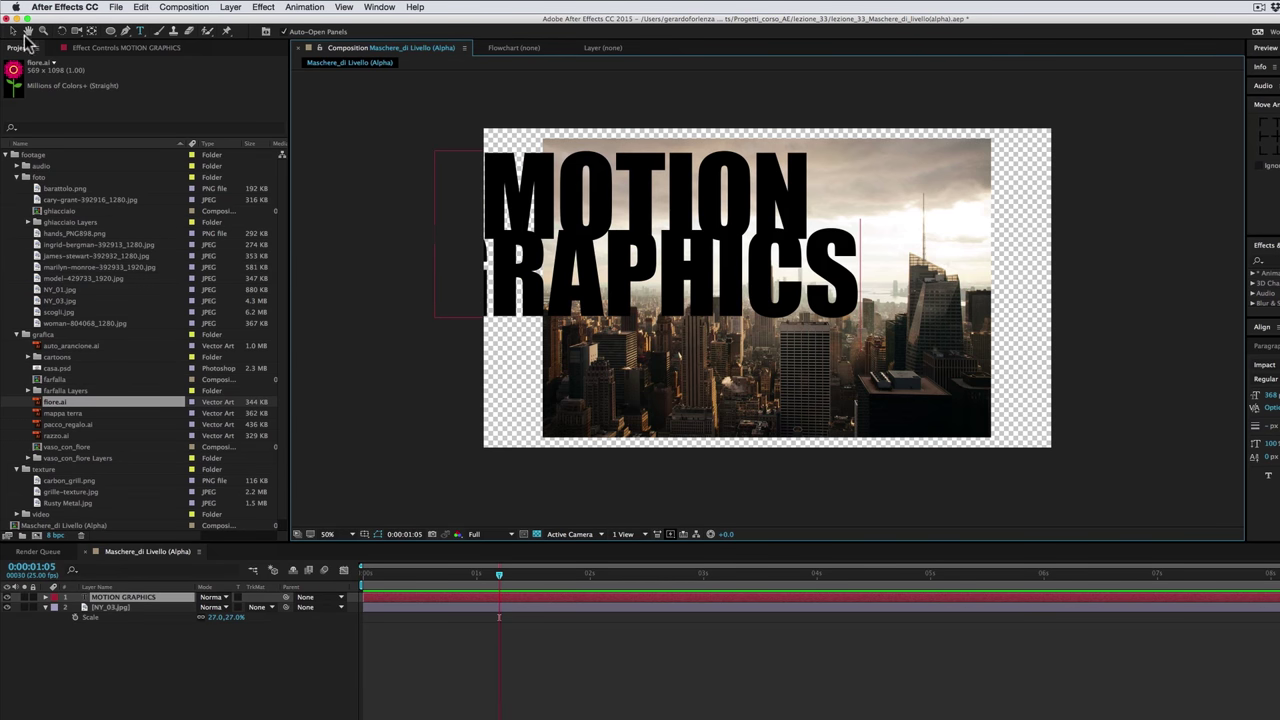
Size the text to 404 px with MOTION at 489 px, widen the leading, and centre it.
{"action": "key", "text": "v"}
{"action": "left_click_drag", "start_coordinate": [655, 285], "coordinate": [779, 332]}
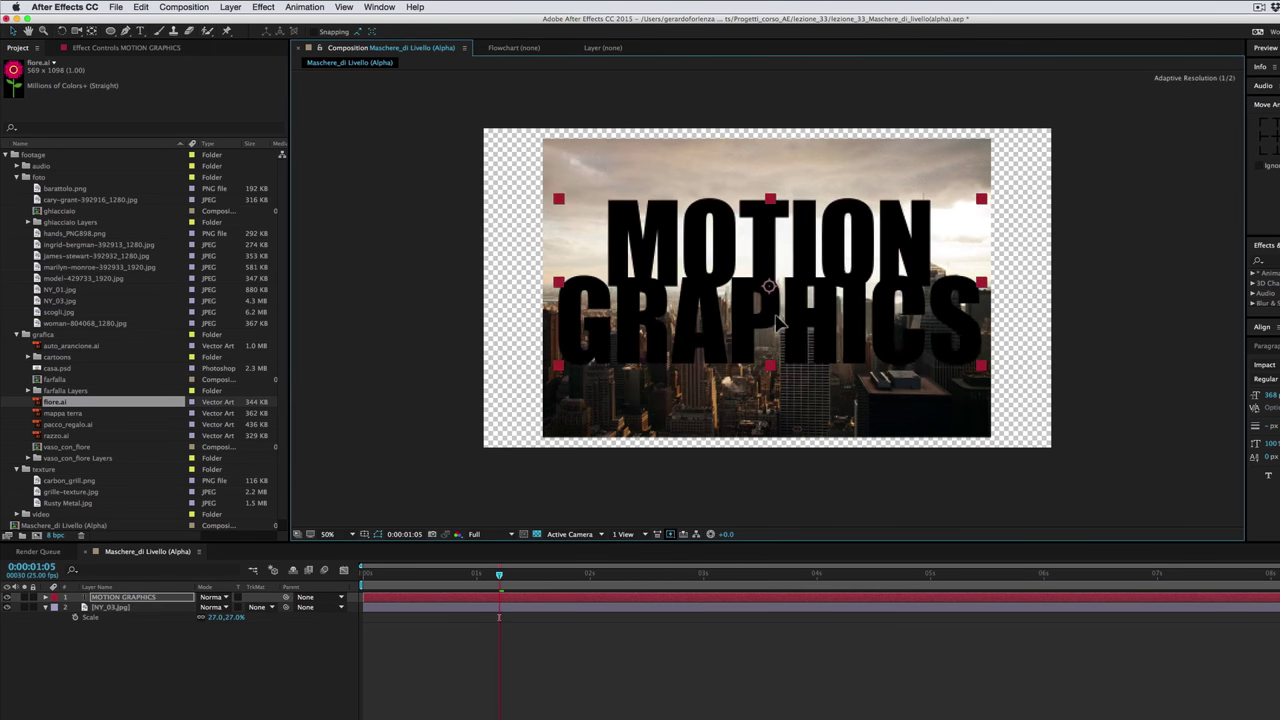
{"action": "mouse_move", "coordinate": [1160, 396]}
{"action": "left_mouse_down"}
{"action": "mouse_move", "coordinate": [1195, 396]}
{"action": "mouse_move", "coordinate": [1145, 398]}
{"action": "left_mouse_up"}
{"action": "double_click", "coordinate": [822, 290]}
{"action": "left_click_drag", "start_coordinate": [830, 290], "coordinate": [474, 270]}
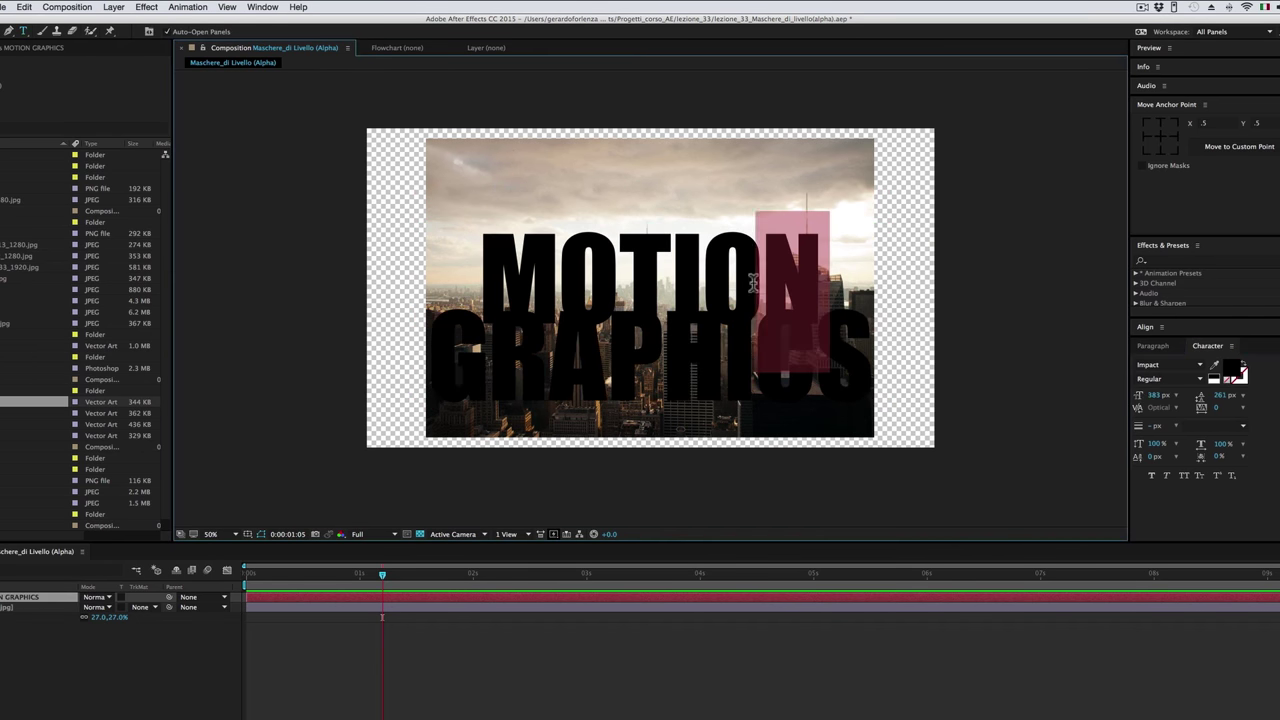
{"action": "left_click_drag", "start_coordinate": [1157, 395], "coordinate": [1215, 393]}
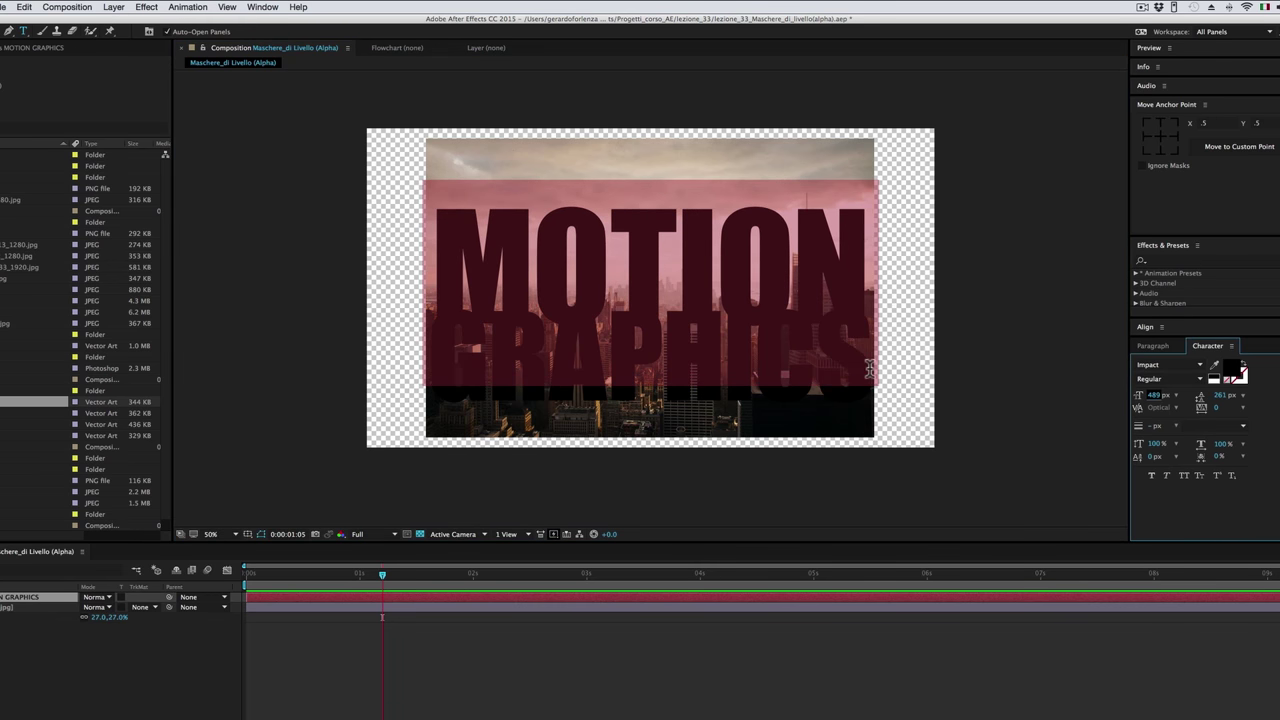
{"action": "left_click_drag", "start_coordinate": [870, 368], "coordinate": [442, 368]}
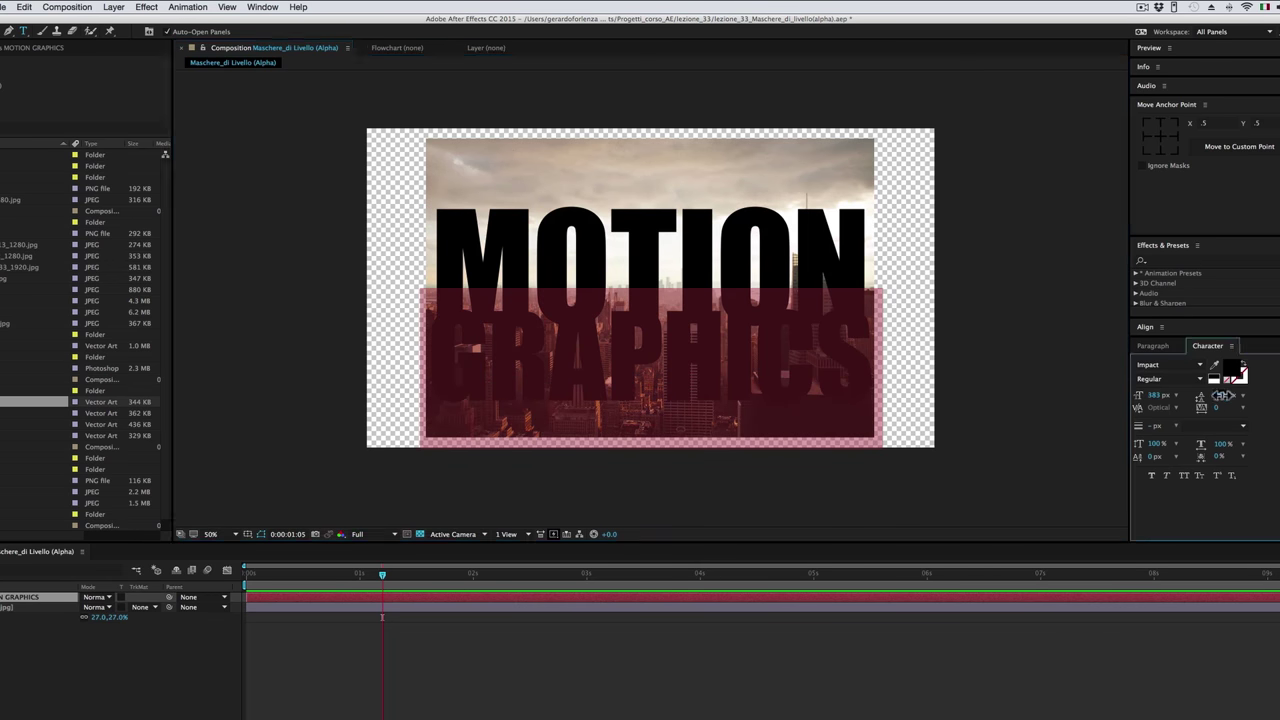
{"action": "left_click_drag", "start_coordinate": [1225, 396], "coordinate": [1262, 395]}
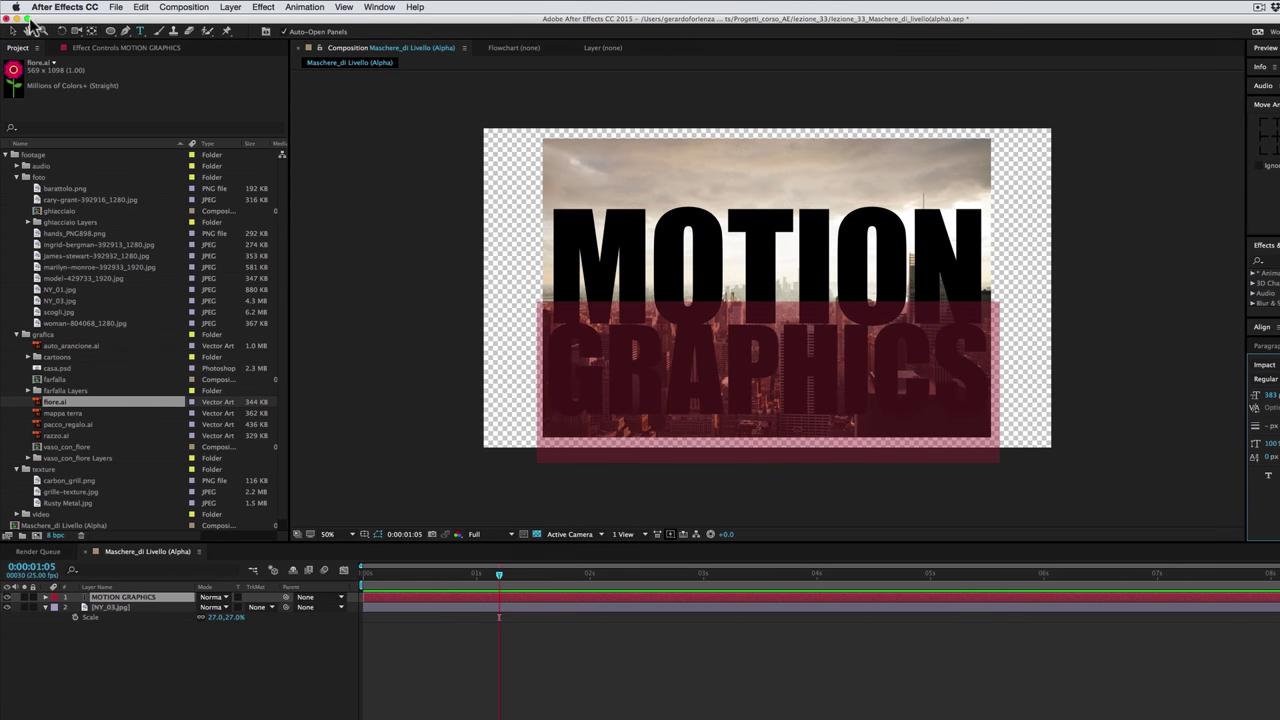
{"action": "left_click", "coordinate": [13, 31]}
{"action": "left_click_drag", "start_coordinate": [708, 332], "coordinate": [755, 306]}
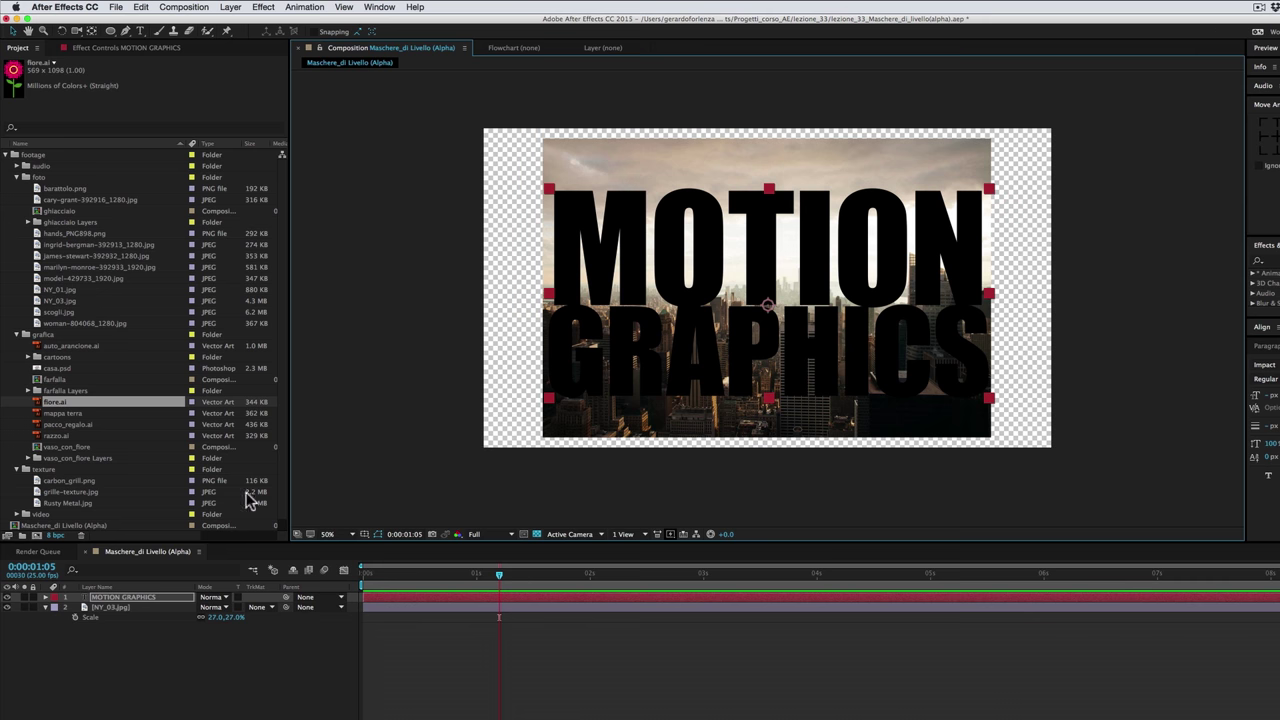
Set NY_03.jpg to Alpha Matte so the skyline fills the MOTION GRAPHICS letters.
{"action": "left_click", "coordinate": [124, 608]}
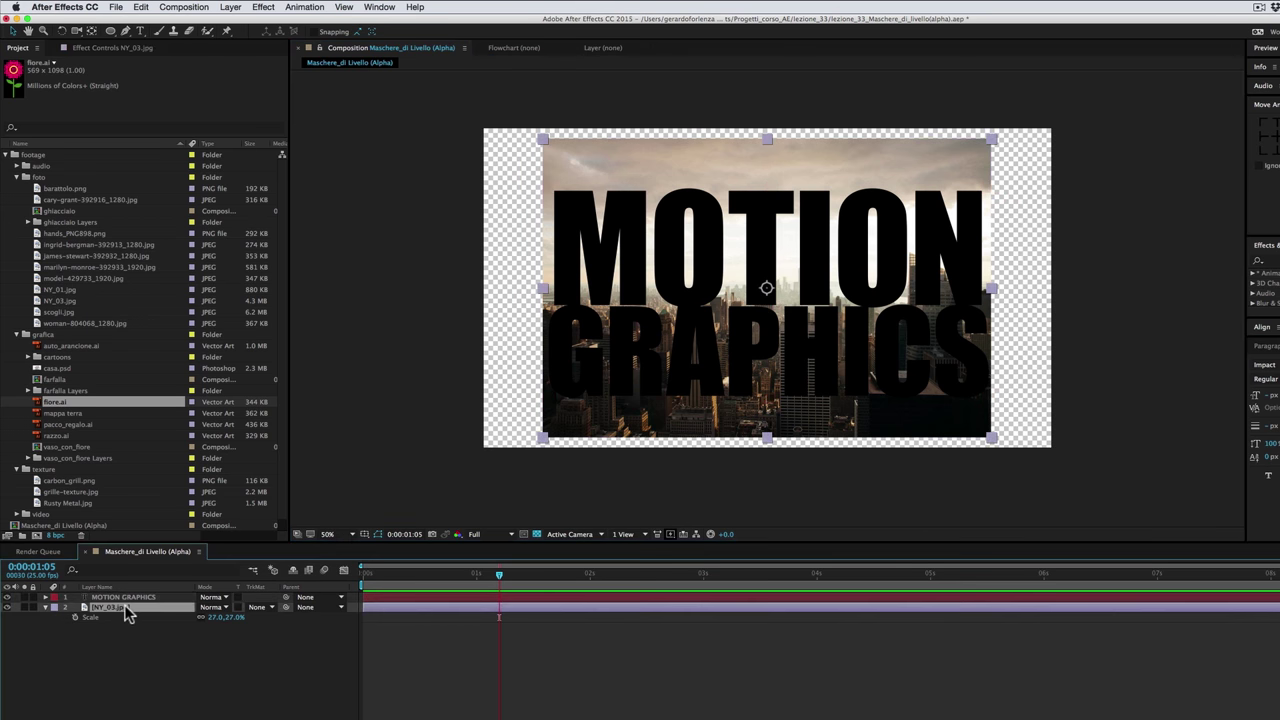
{"action": "left_click", "coordinate": [262, 607]}
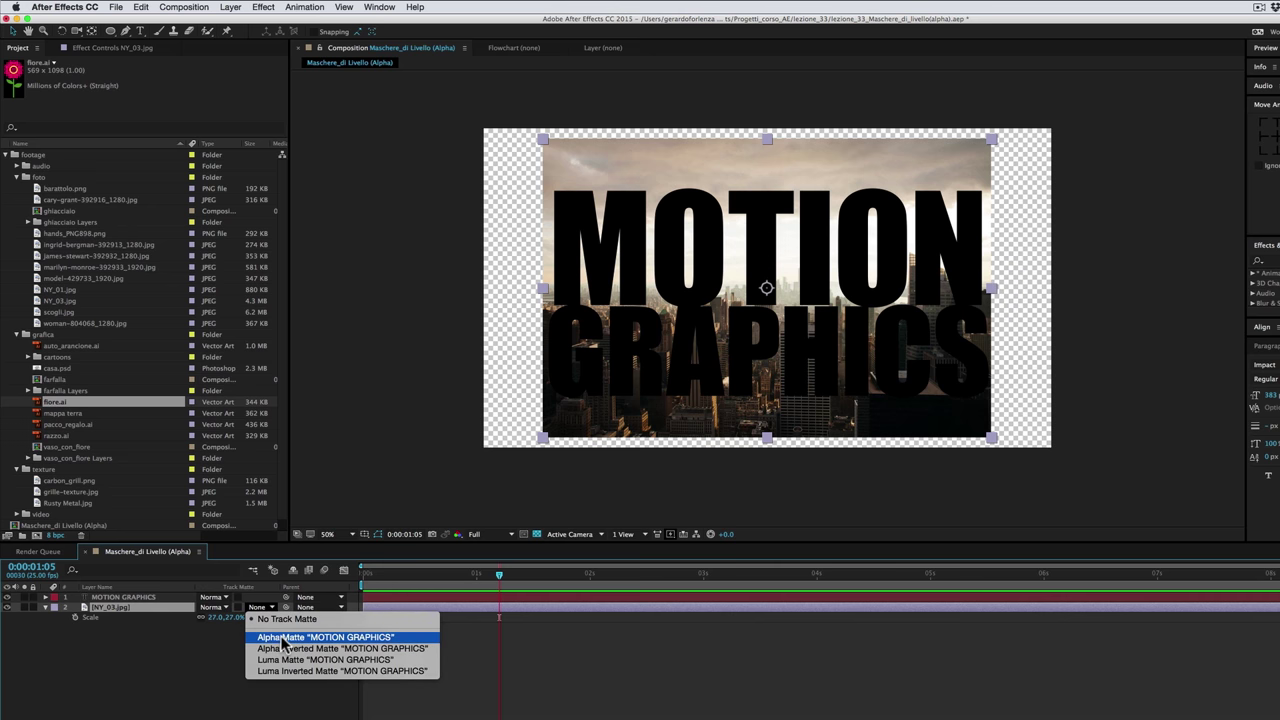
{"action": "left_click", "coordinate": [283, 638]}
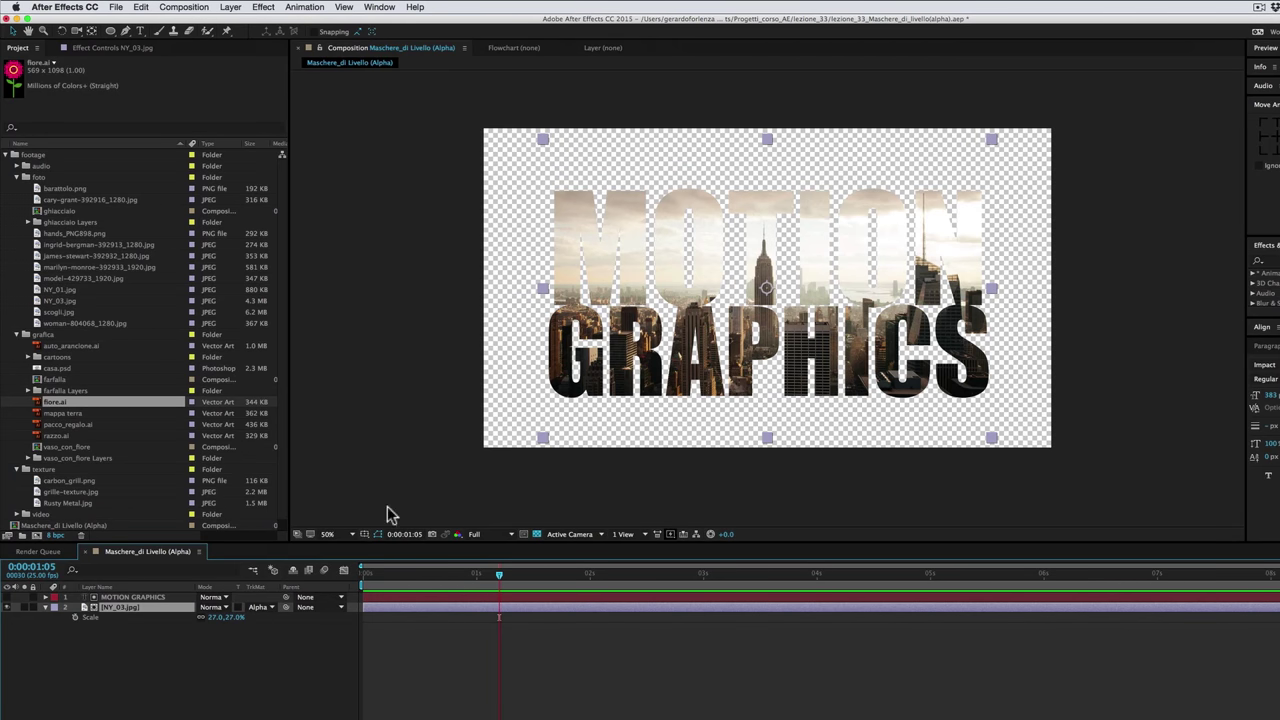
Select both the MOTION GRAPHICS text layer and the skyline layer together.
{"action": "left_click", "coordinate": [160, 598], "text": "shift"}
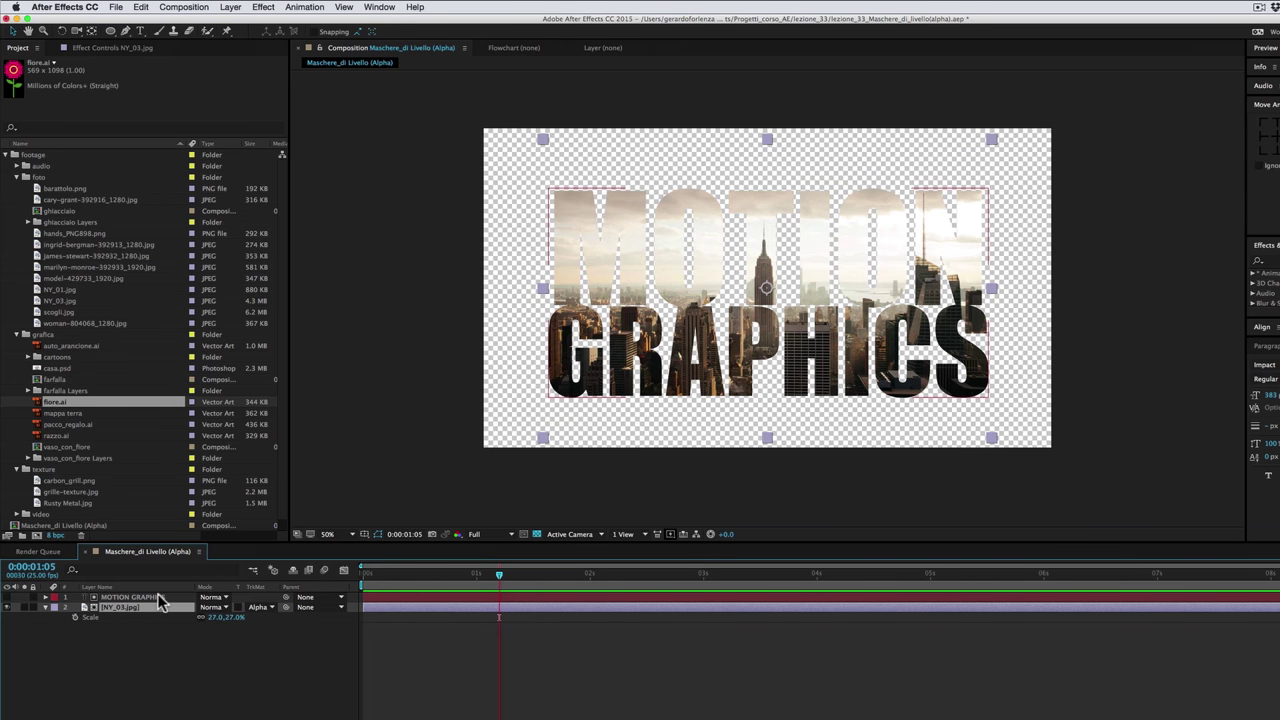
{"action": "left_click", "coordinate": [160, 598], "text": "shift"}
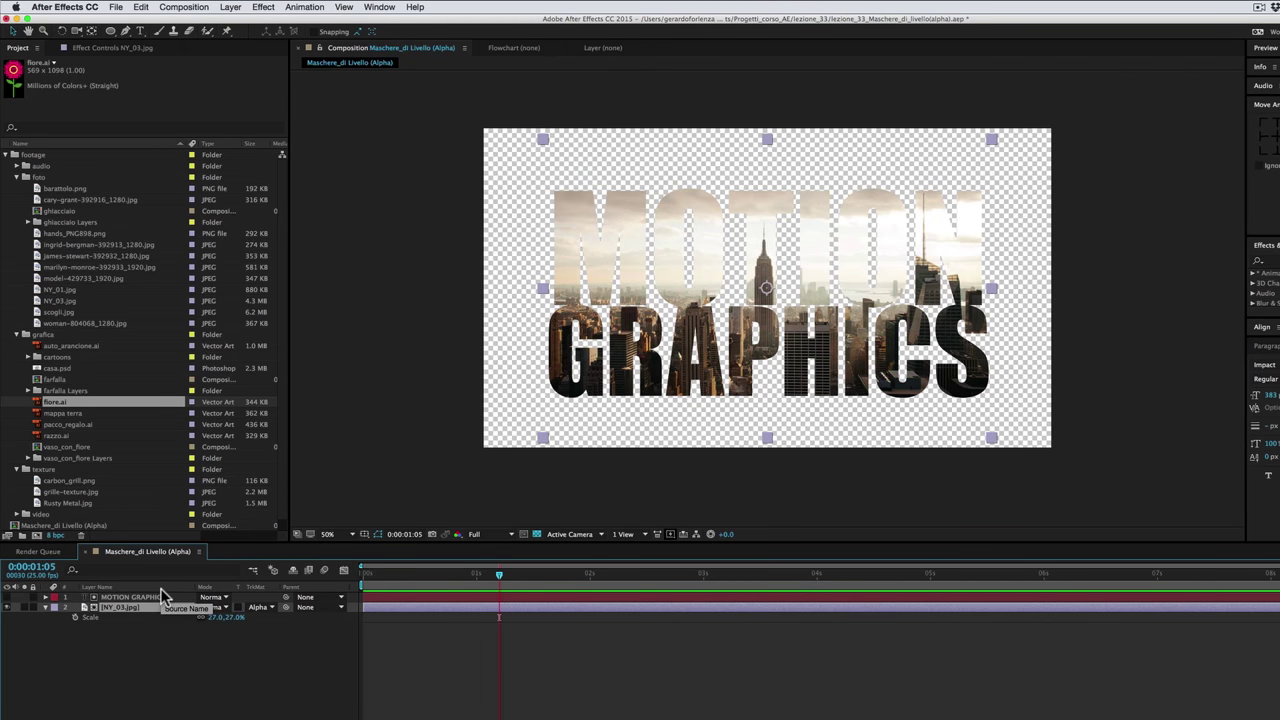
{"action": "left_click_drag", "start_coordinate": [128, 637], "coordinate": [170, 598]}
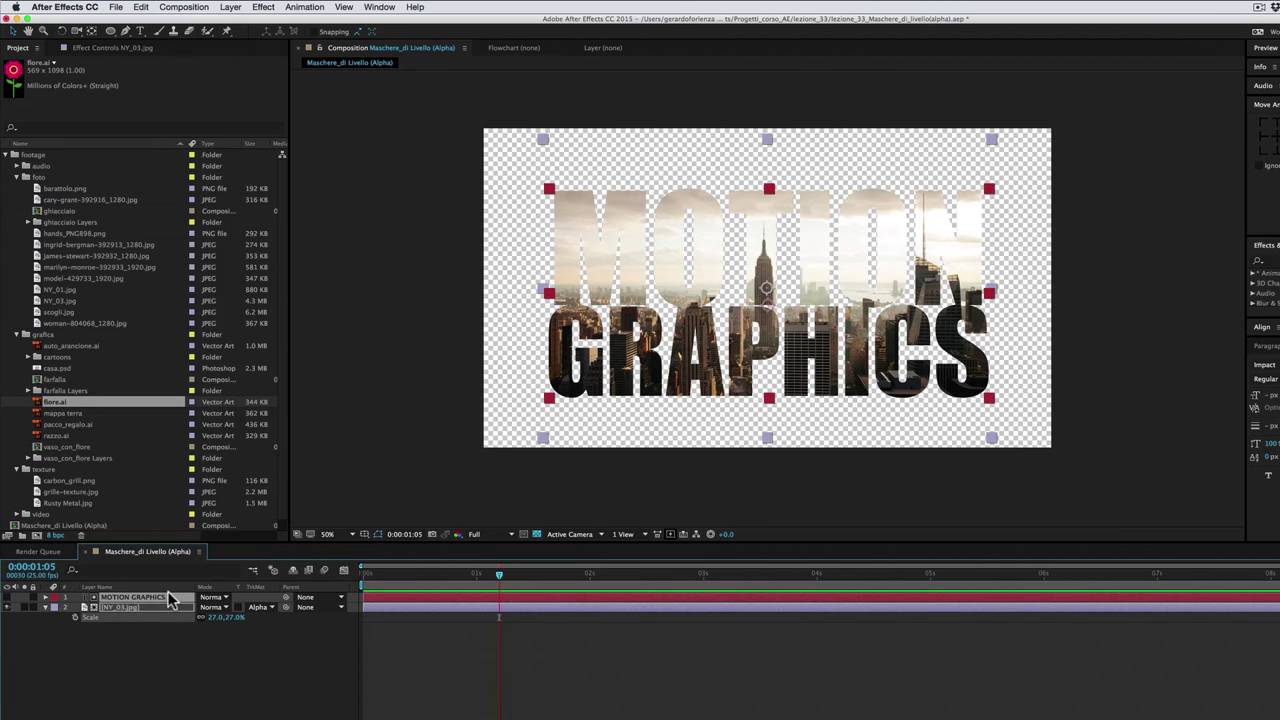
Delete both layers, add grille-texture.jpg, and scale it proportionally smaller than the frame.
{"action": "key", "text": "Delete"}
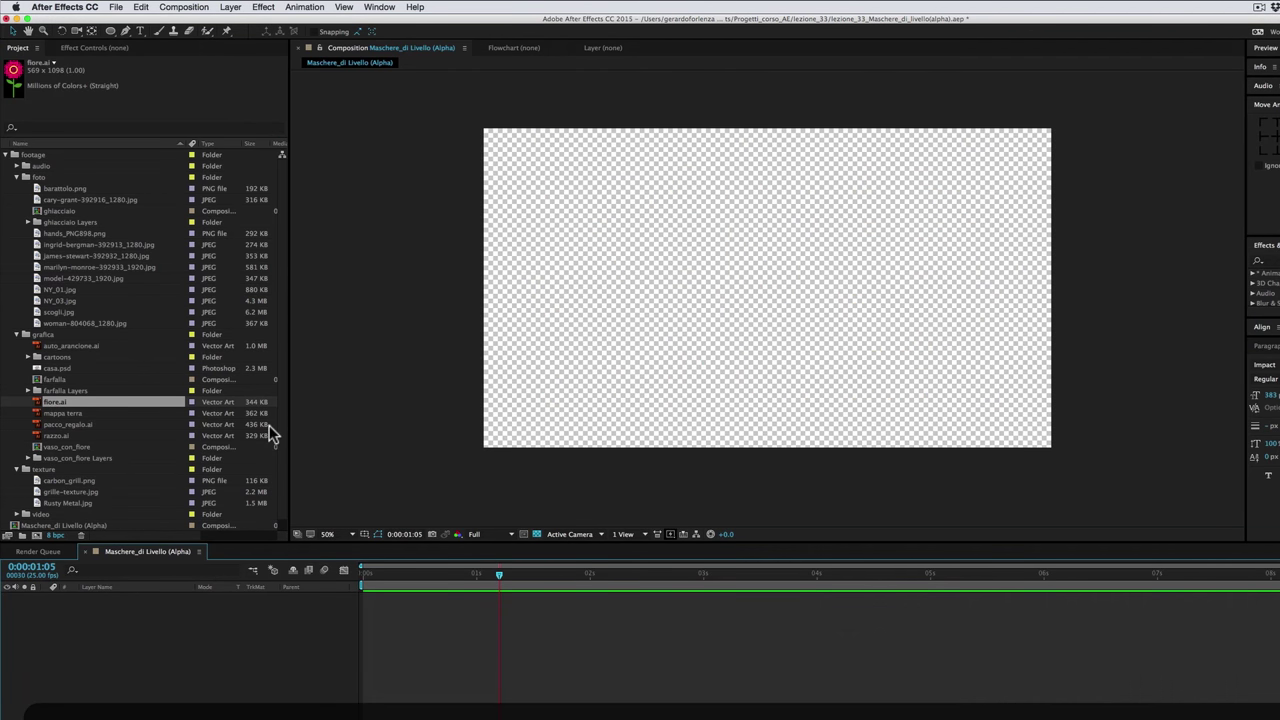
{"action": "left_click_drag", "start_coordinate": [60, 491], "coordinate": [762, 298]}
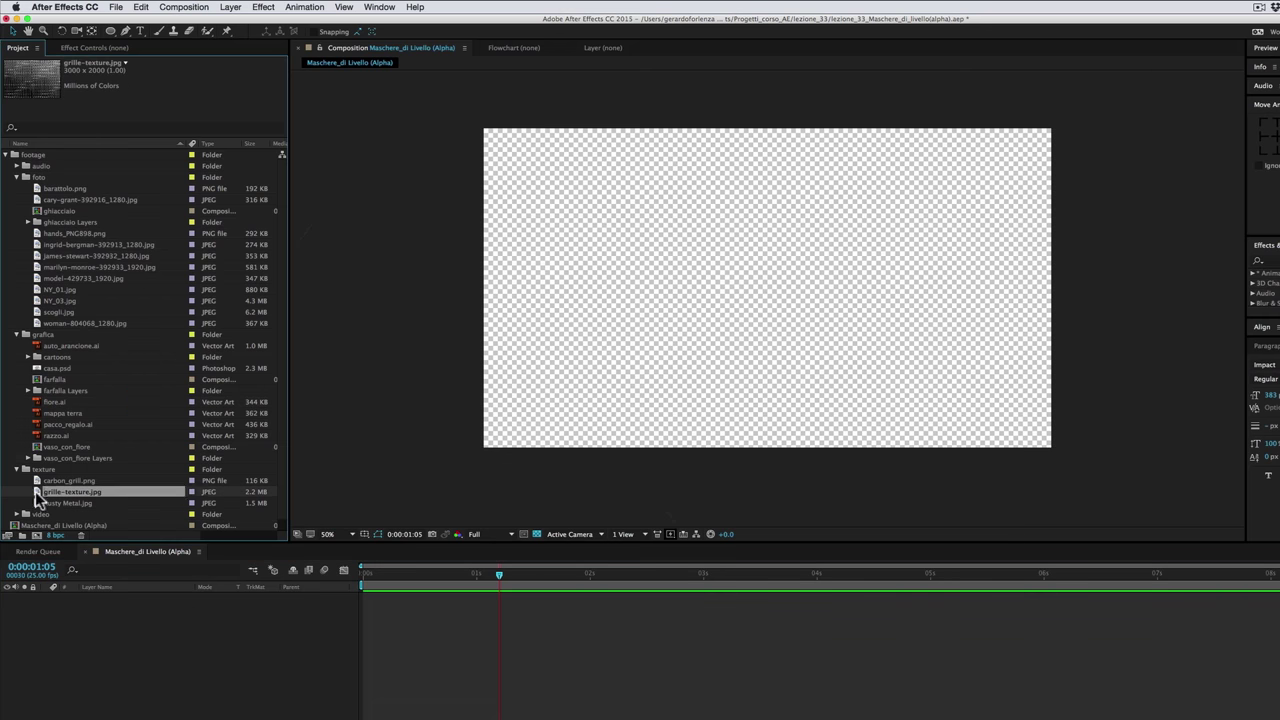
{"action": "left_click_drag", "start_coordinate": [1204, 300], "coordinate": [991, 334]}
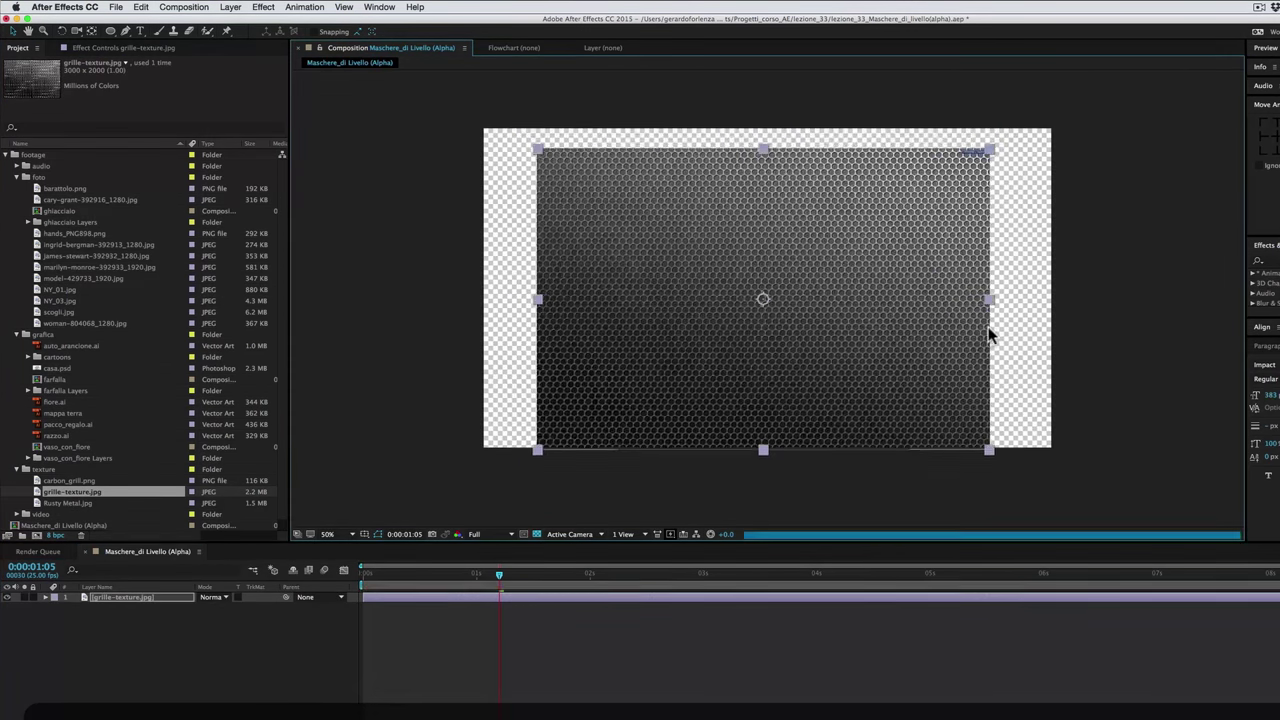
Create a text layer in the KG Flavor and Frames font containing the glyph 't'.
{"action": "left_click", "coordinate": [140, 30]}
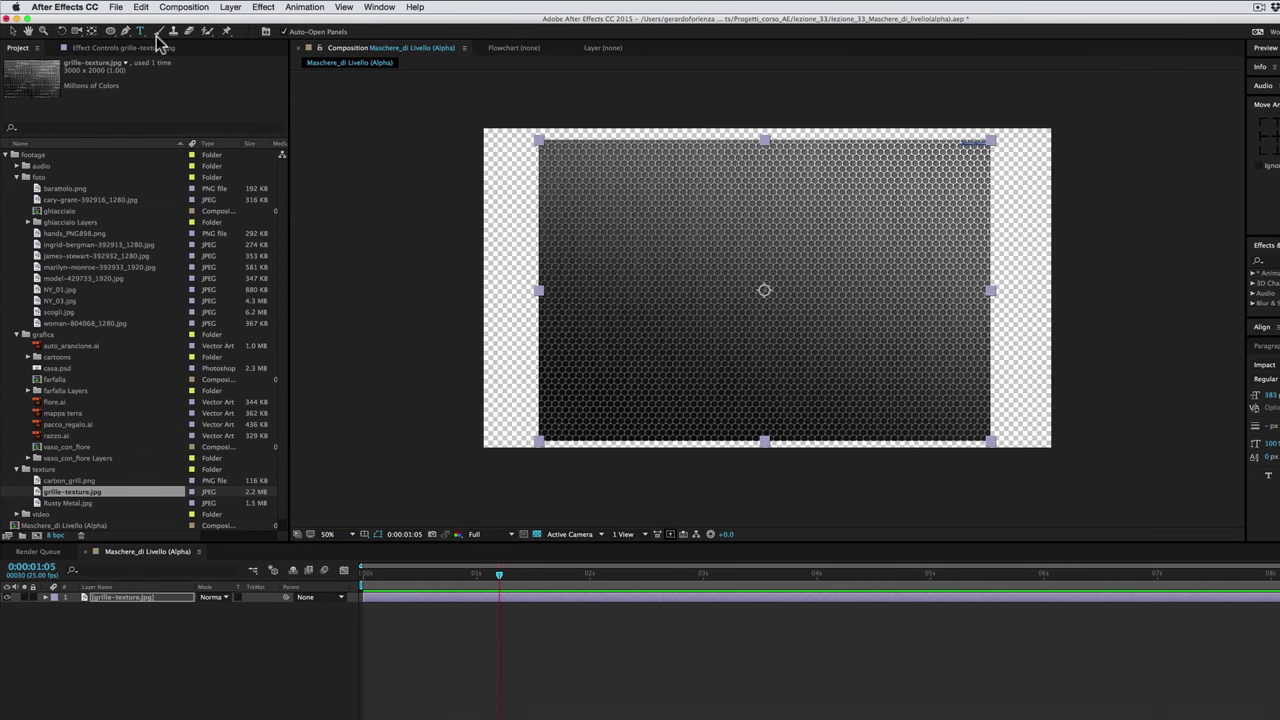
{"action": "left_click", "coordinate": [762, 290]}
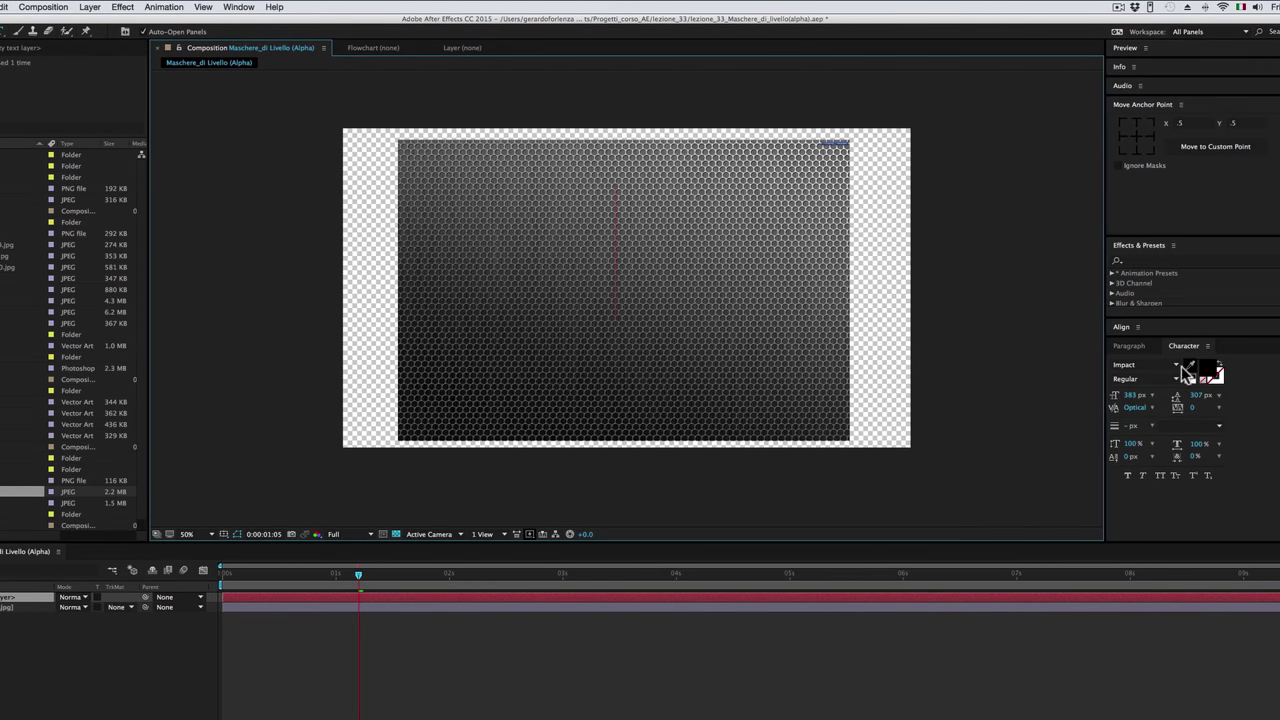
{"action": "left_click", "coordinate": [1140, 364]}
{"action": "type", "text": "KG Flavor and Fra"}
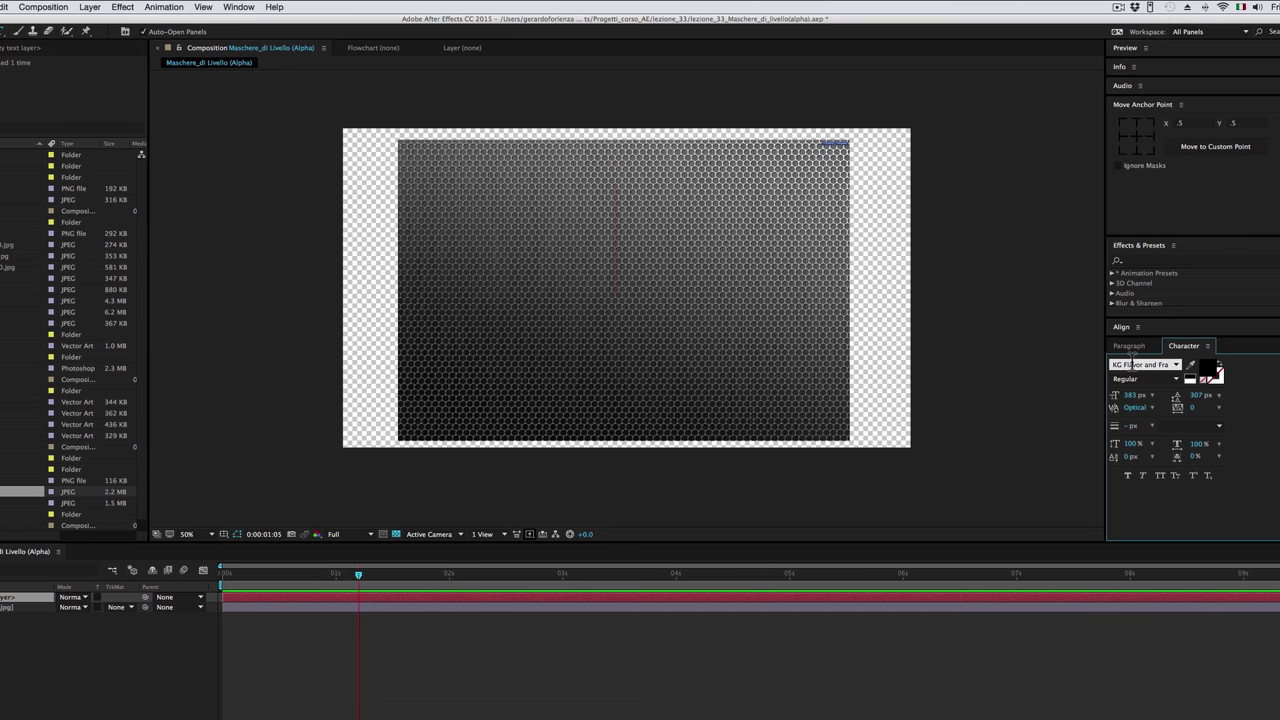
{"action": "key", "text": "Return"}
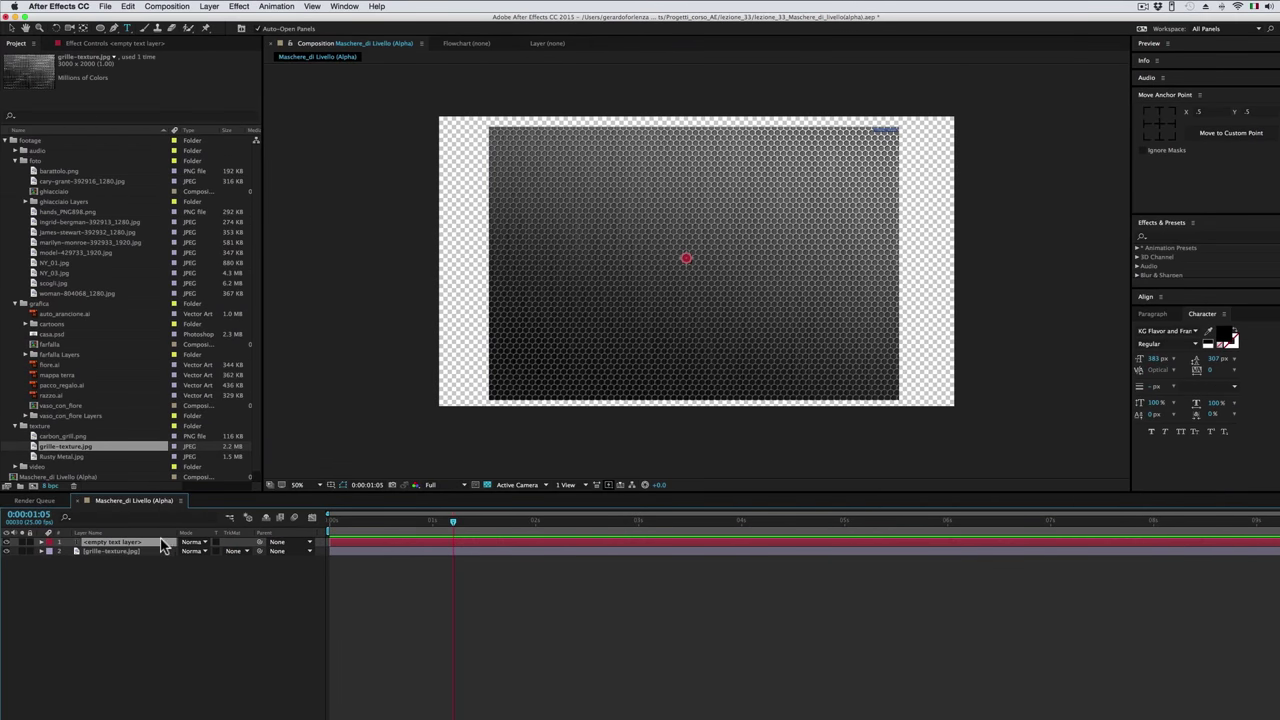
{"action": "left_click", "coordinate": [409, 418]}
{"action": "type", "text": "t"}
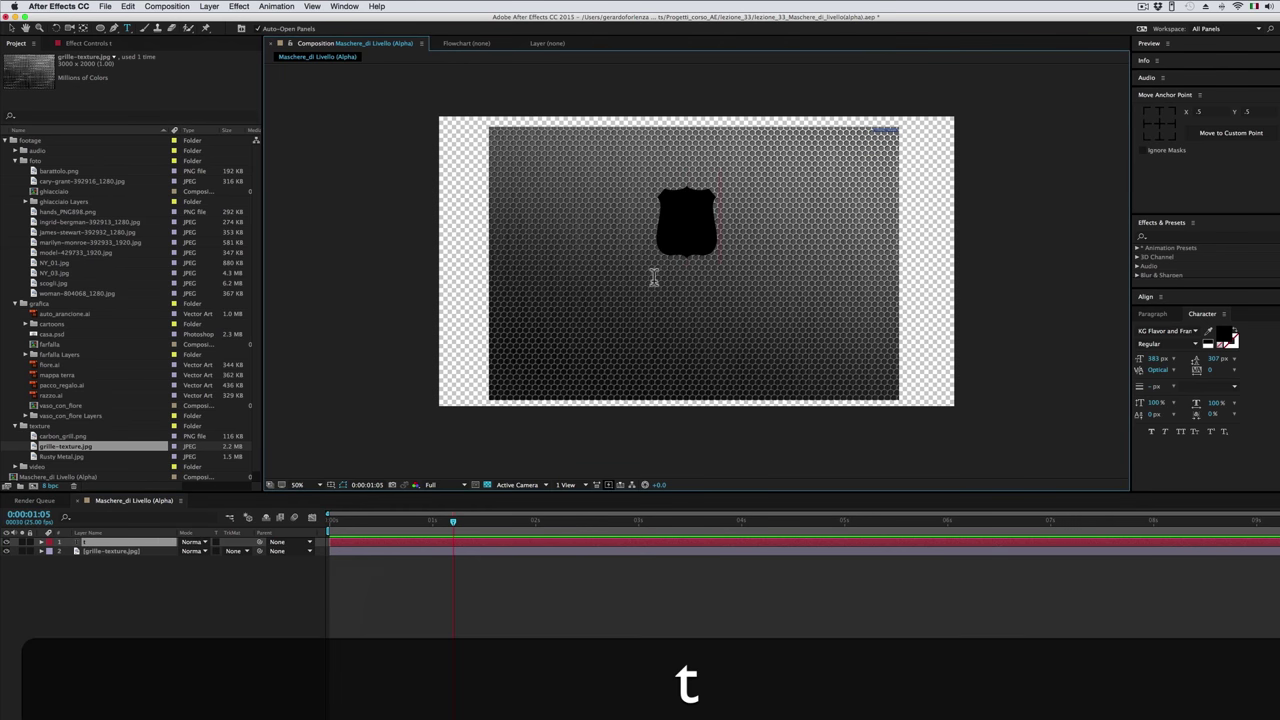
Enlarge the shield glyph and position it over the grille texture.
{"action": "left_click", "coordinate": [14, 28]}
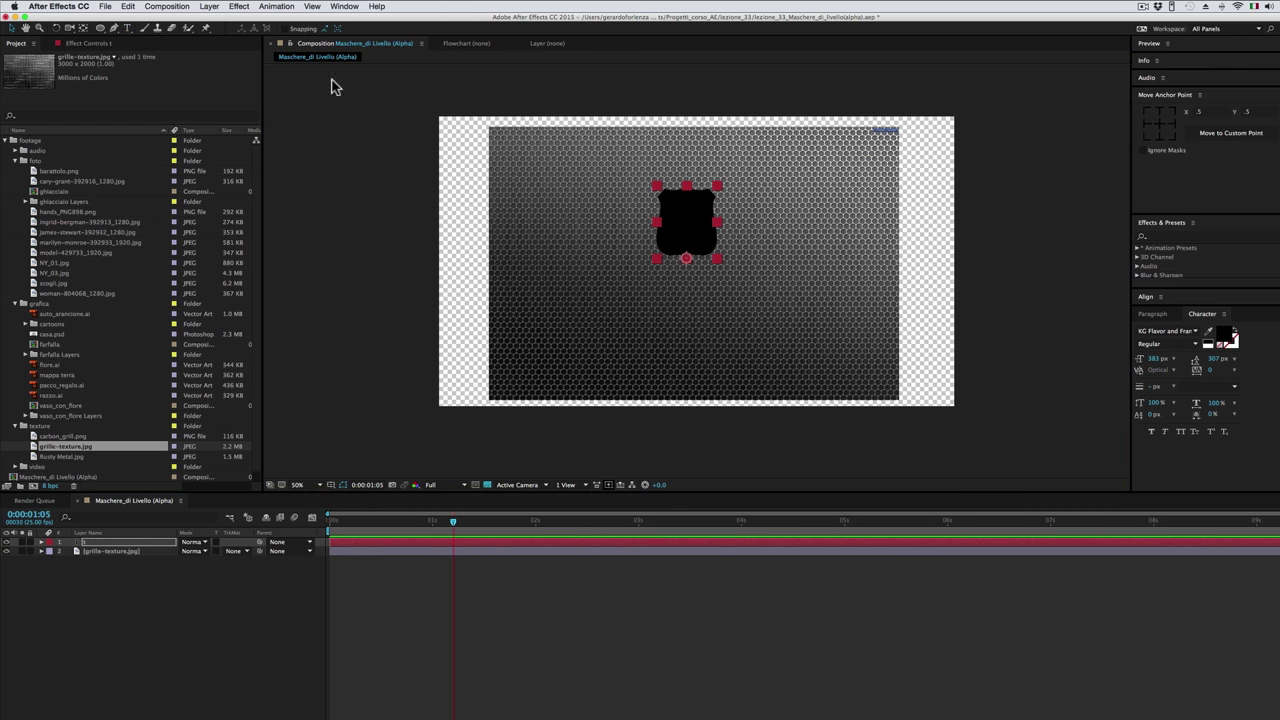
{"action": "left_click_drag", "start_coordinate": [720, 184], "coordinate": [855, 105]}
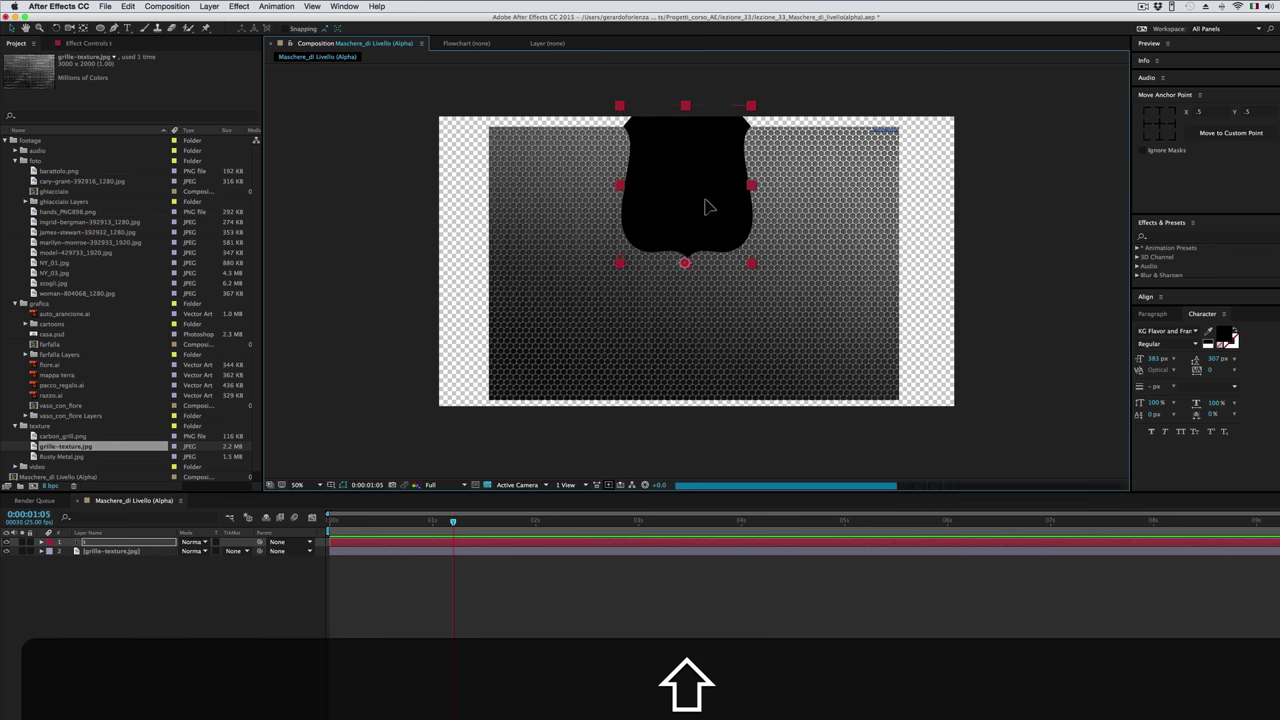
{"action": "left_click_drag", "start_coordinate": [706, 206], "coordinate": [714, 277]}
{"action": "mouse_move", "coordinate": [766, 191]}
{"action": "left_mouse_down"}
{"action": "mouse_move", "coordinate": [818, 148]}
{"action": "mouse_move", "coordinate": [783, 177]}
{"action": "left_mouse_up"}
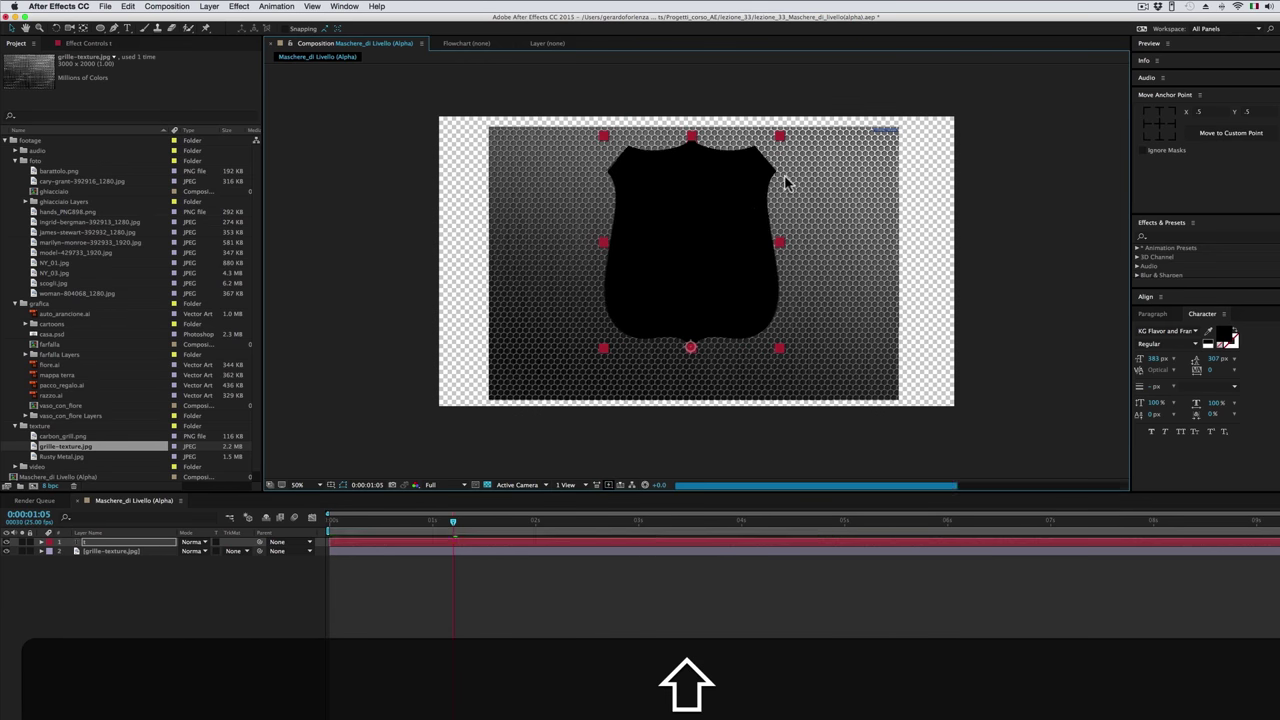
{"action": "left_click_drag", "start_coordinate": [703, 266], "coordinate": [688, 257]}
{"action": "left_click", "coordinate": [273, 542]}
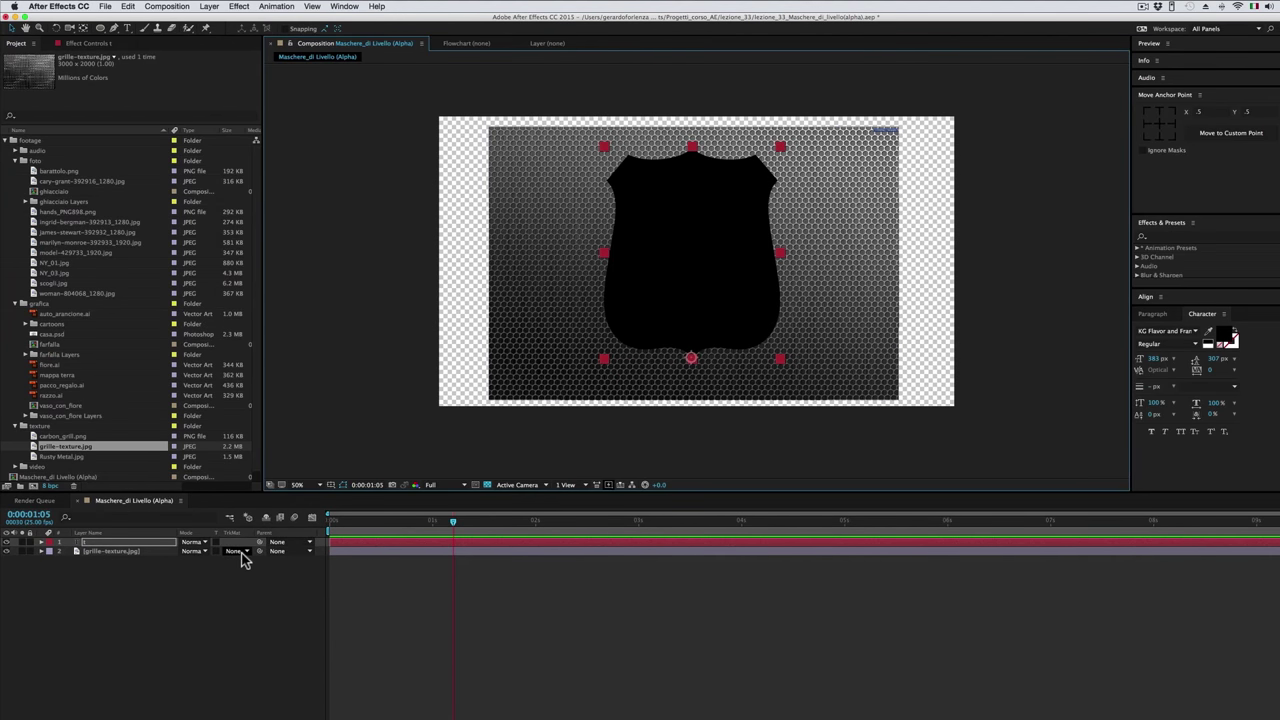
Set the grille-texture layer's Track Matte to Alpha Matte so it shows only inside the shield.
{"action": "left_click", "coordinate": [137, 553]}
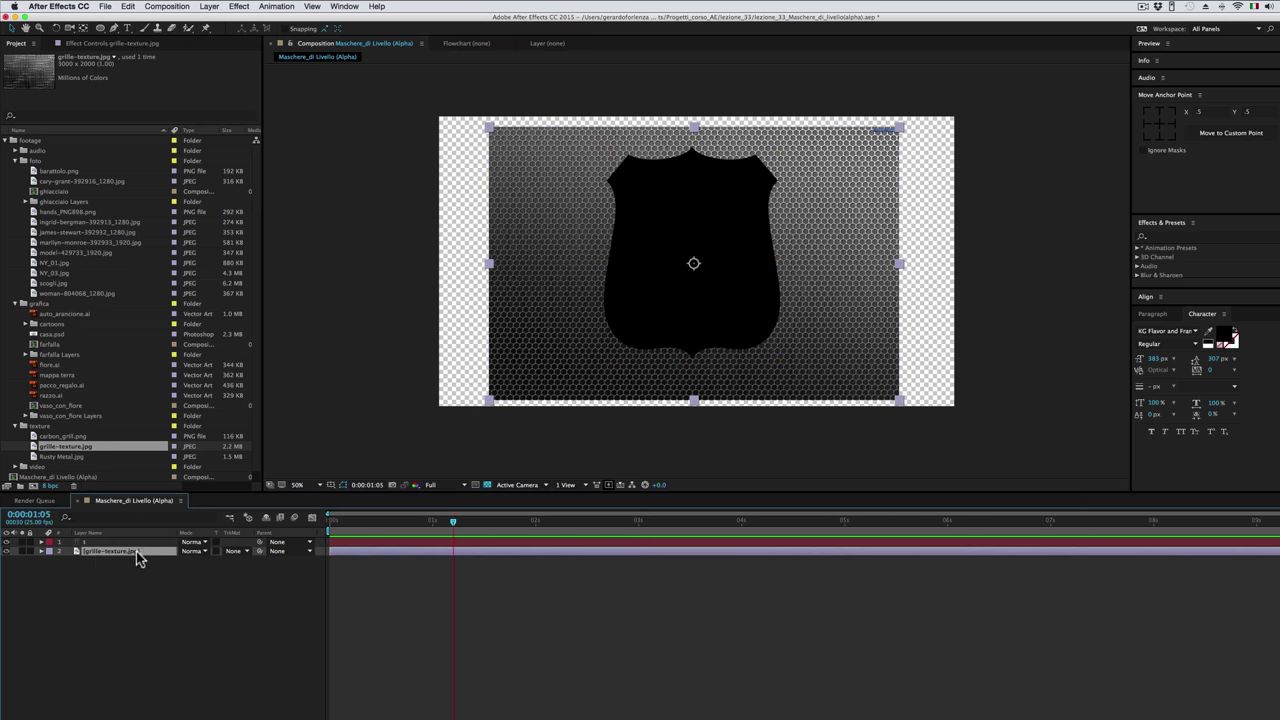
{"action": "left_click", "coordinate": [240, 552]}
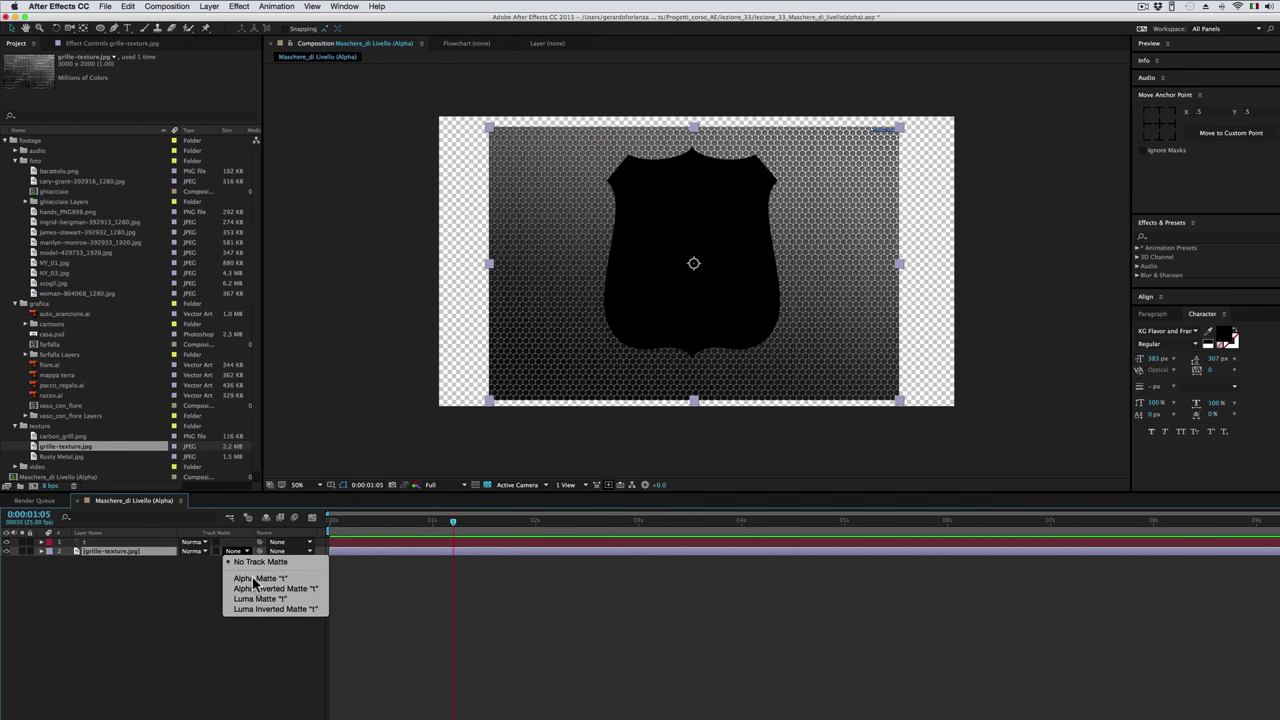
{"action": "left_click", "coordinate": [254, 579]}
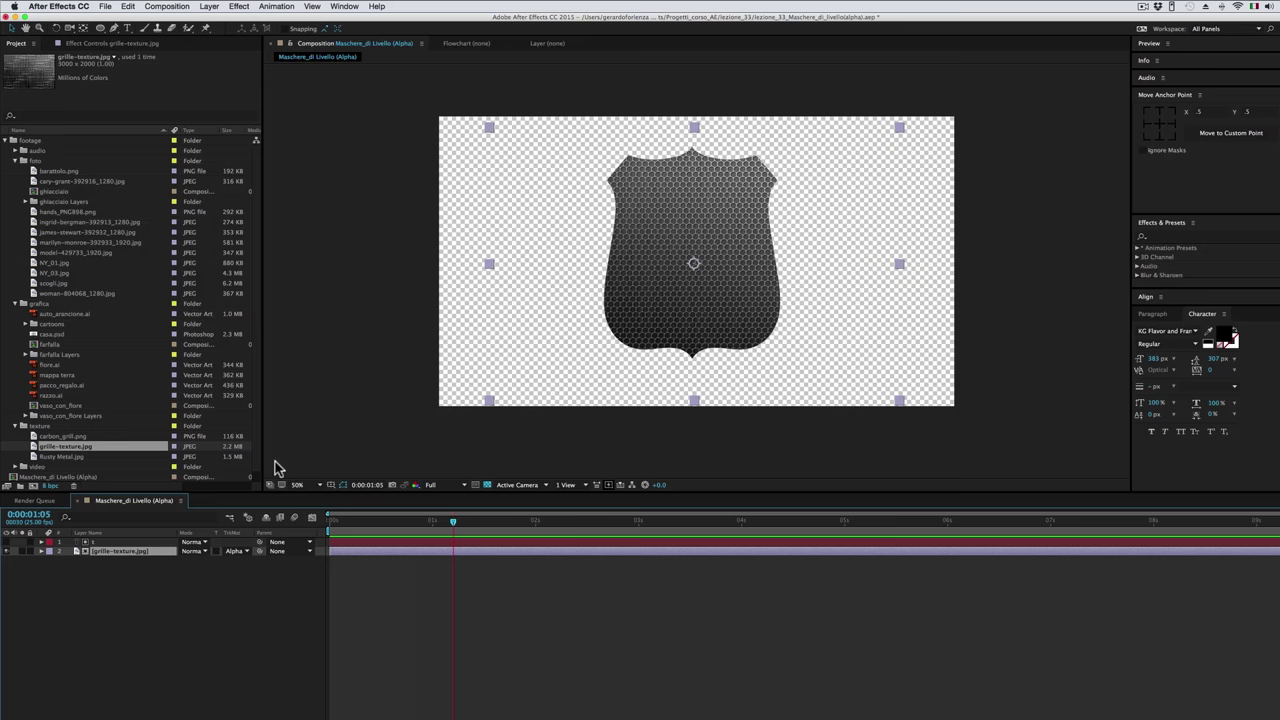
{"action": "left_click", "coordinate": [165, 541]}
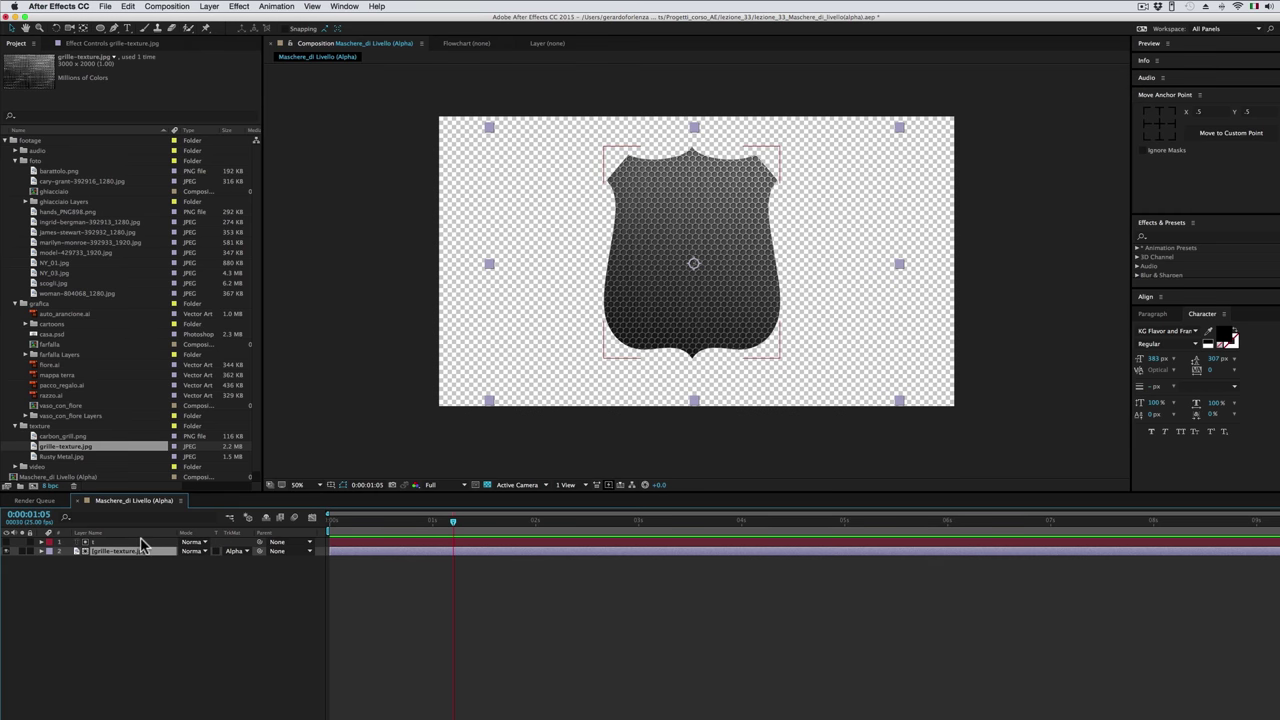
{"action": "key", "text": "F2"}
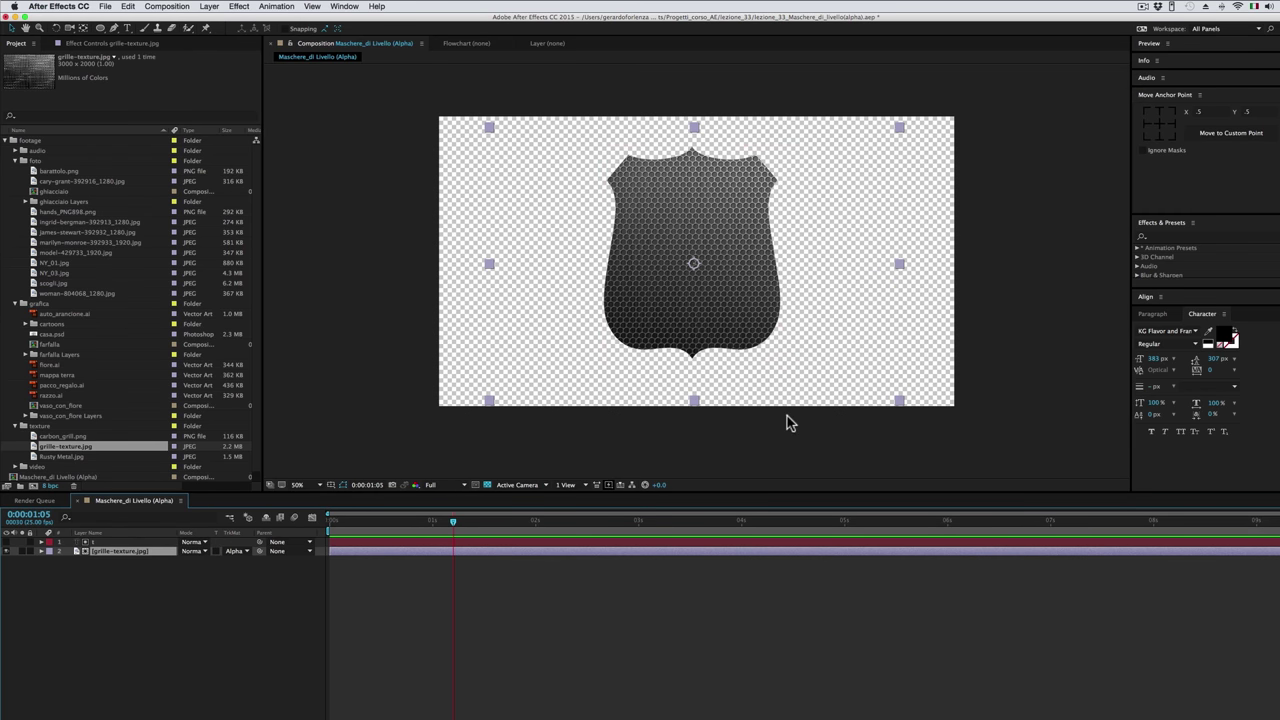
{"action": "key", "text": "super+Tab"}
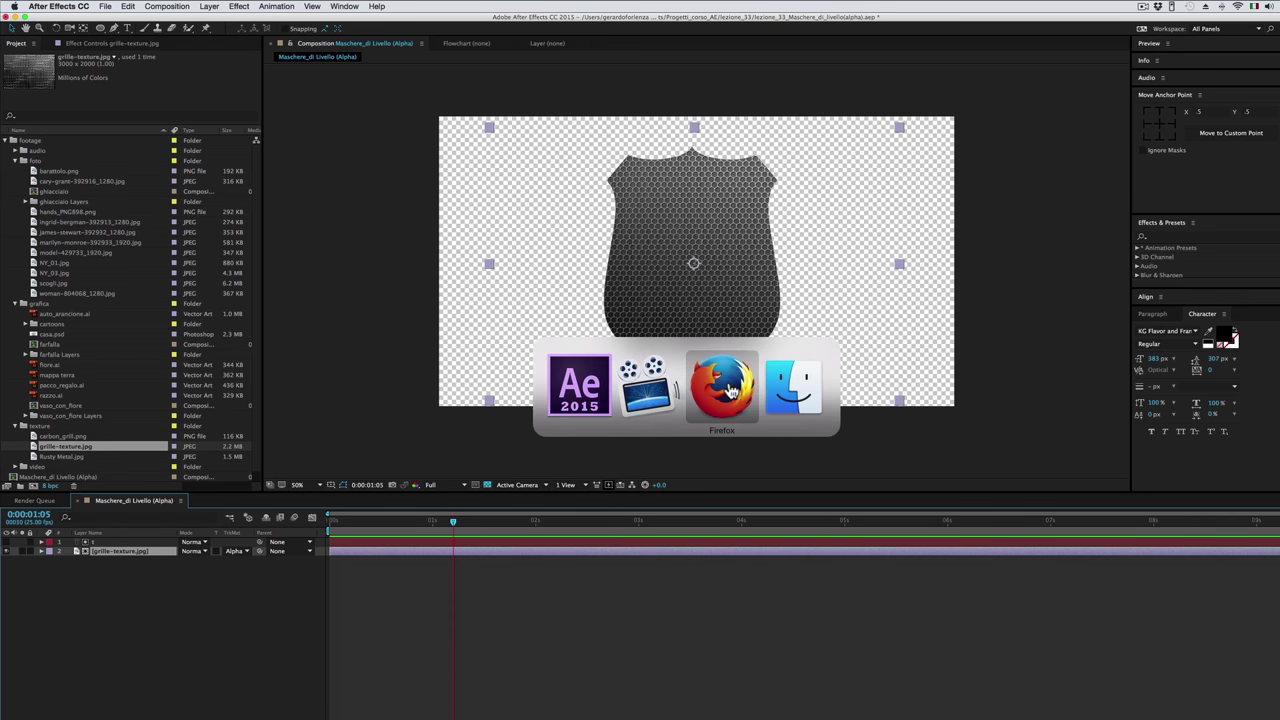
{"action": "left_click", "coordinate": [728, 396]}
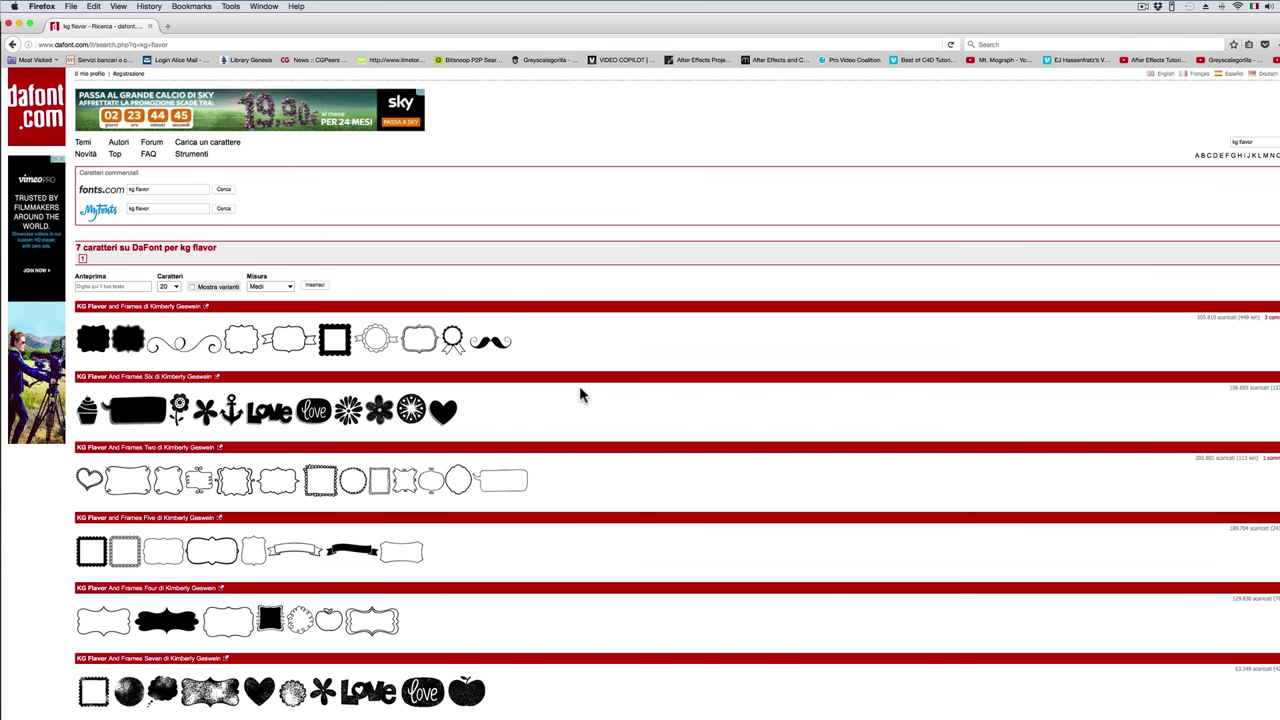
{"action": "key", "text": "super+Tab"}
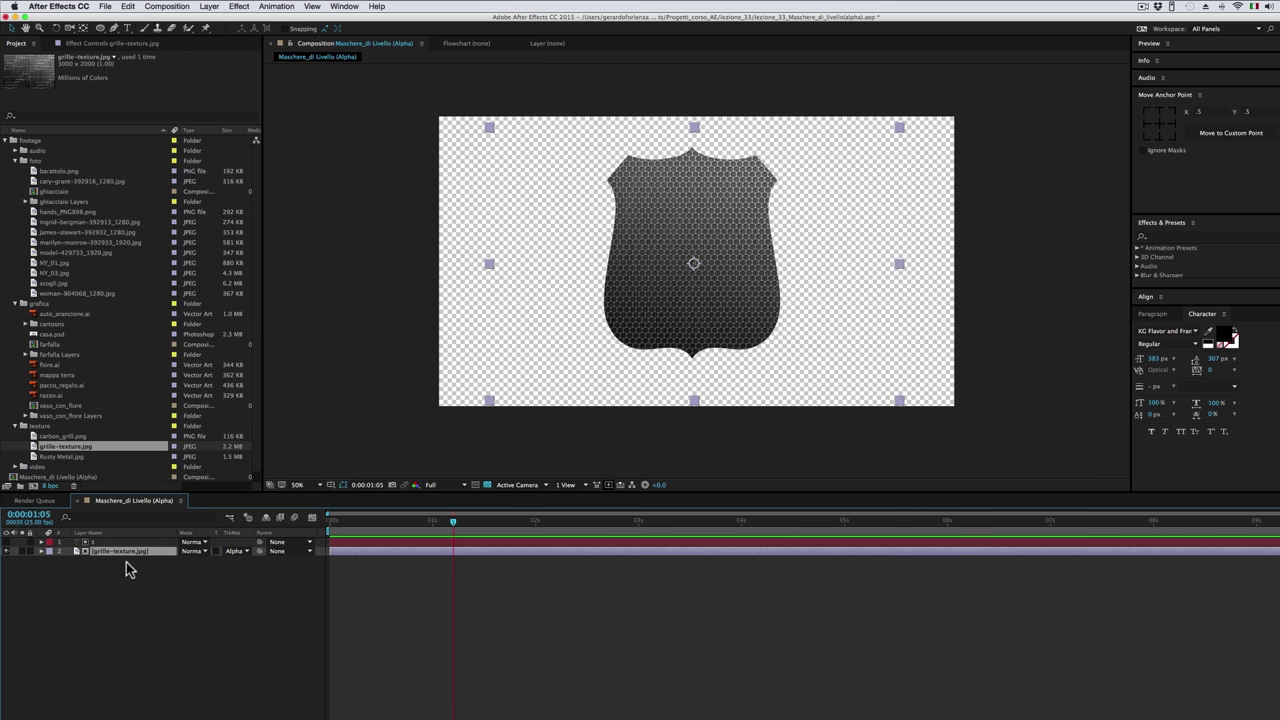
Delete both shield layers and add the woman's portrait, scaled down on the right side.
{"action": "left_click_drag", "start_coordinate": [120, 551], "coordinate": [147, 550]}
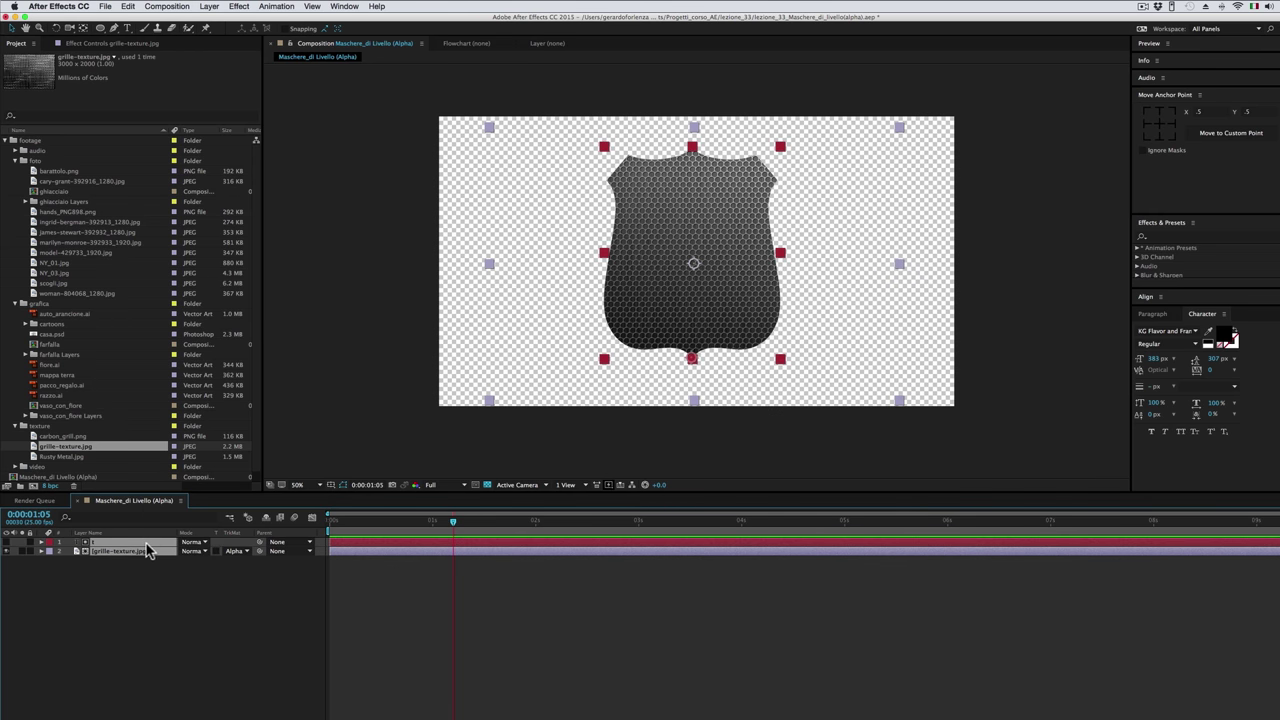
{"action": "key", "text": "BackSpace"}
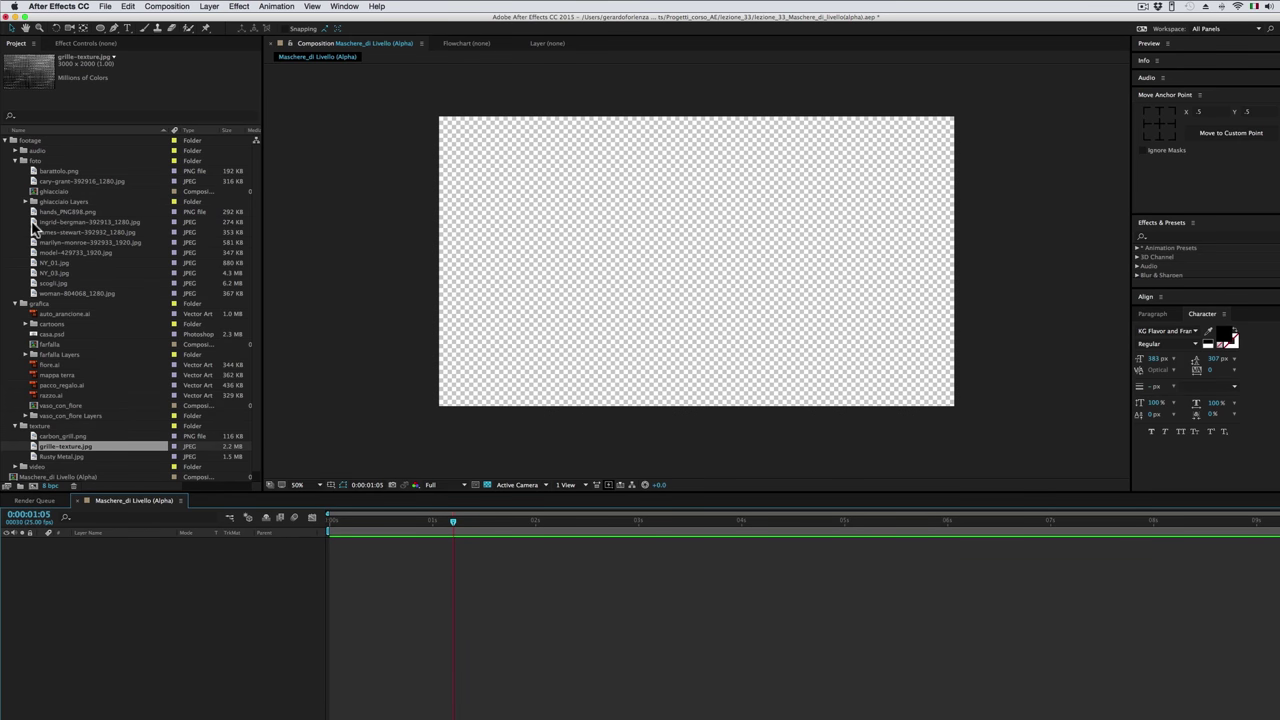
{"action": "left_click_drag", "start_coordinate": [33, 223], "coordinate": [855, 254]}
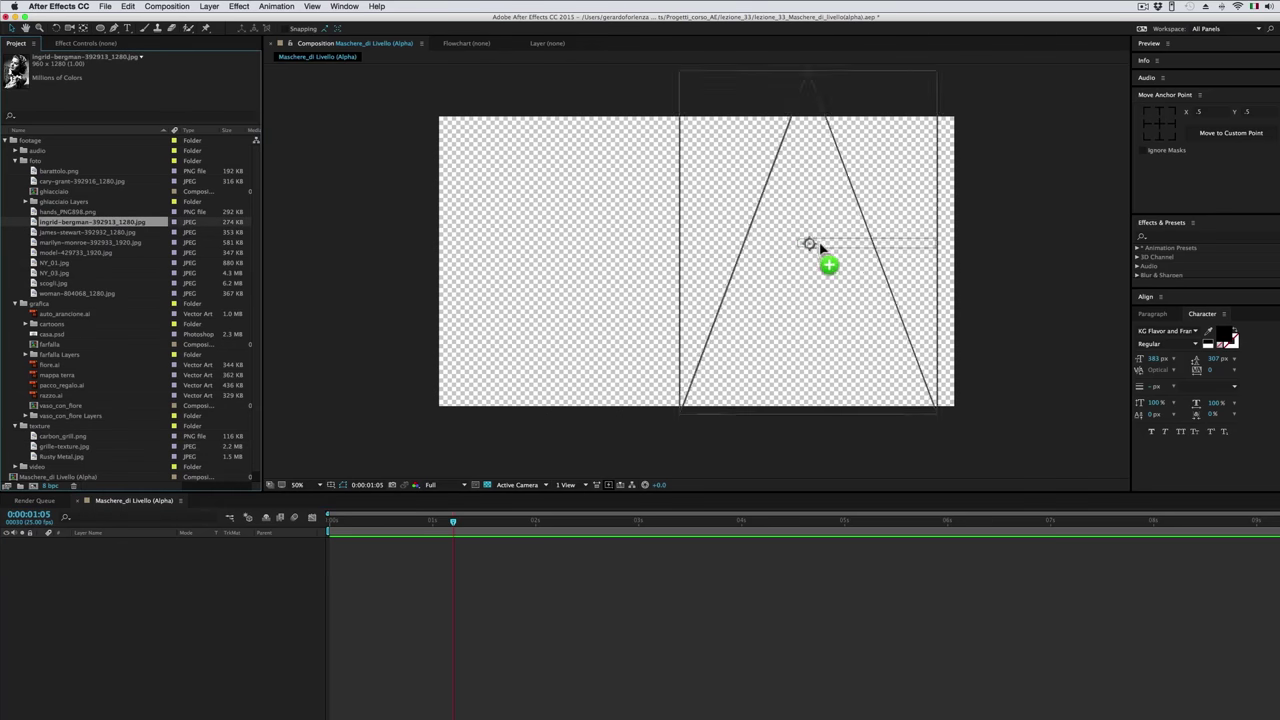
{"action": "left_click_drag", "start_coordinate": [983, 84], "coordinate": [918, 140]}
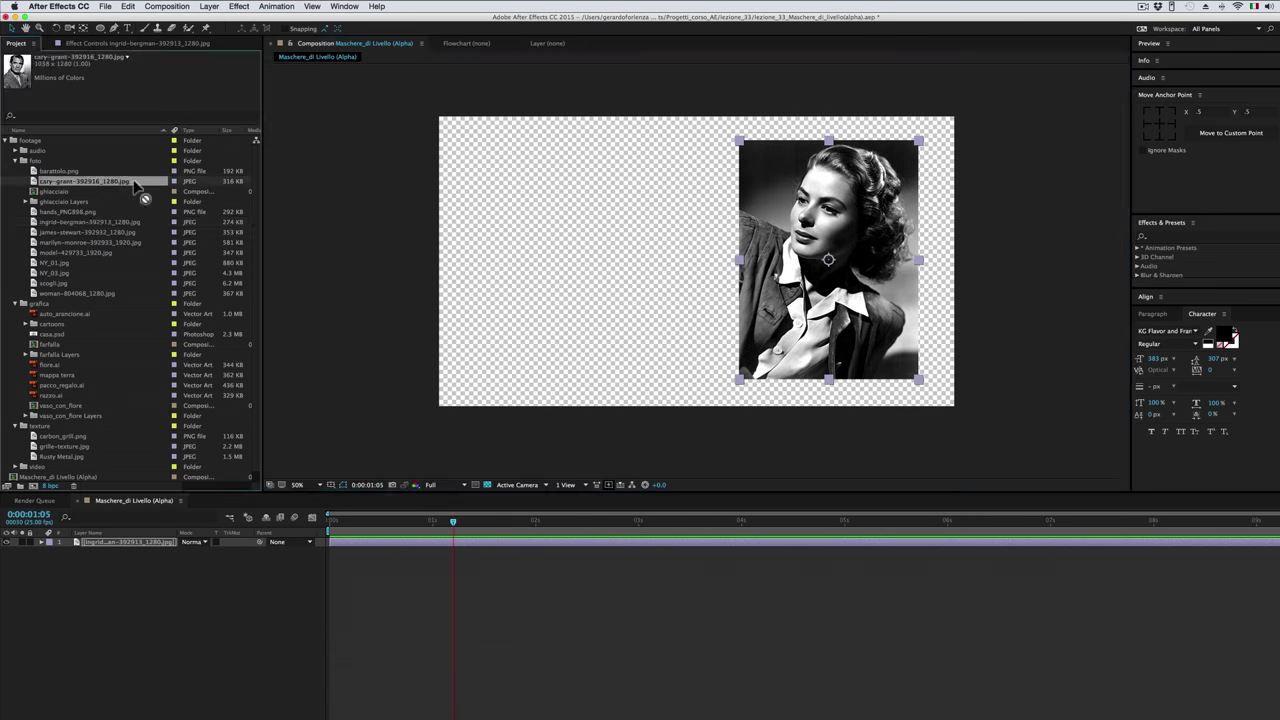
Add the man's portrait, scaled down proportionally and positioned in the left half.
{"action": "left_click_drag", "start_coordinate": [42, 183], "coordinate": [598, 236]}
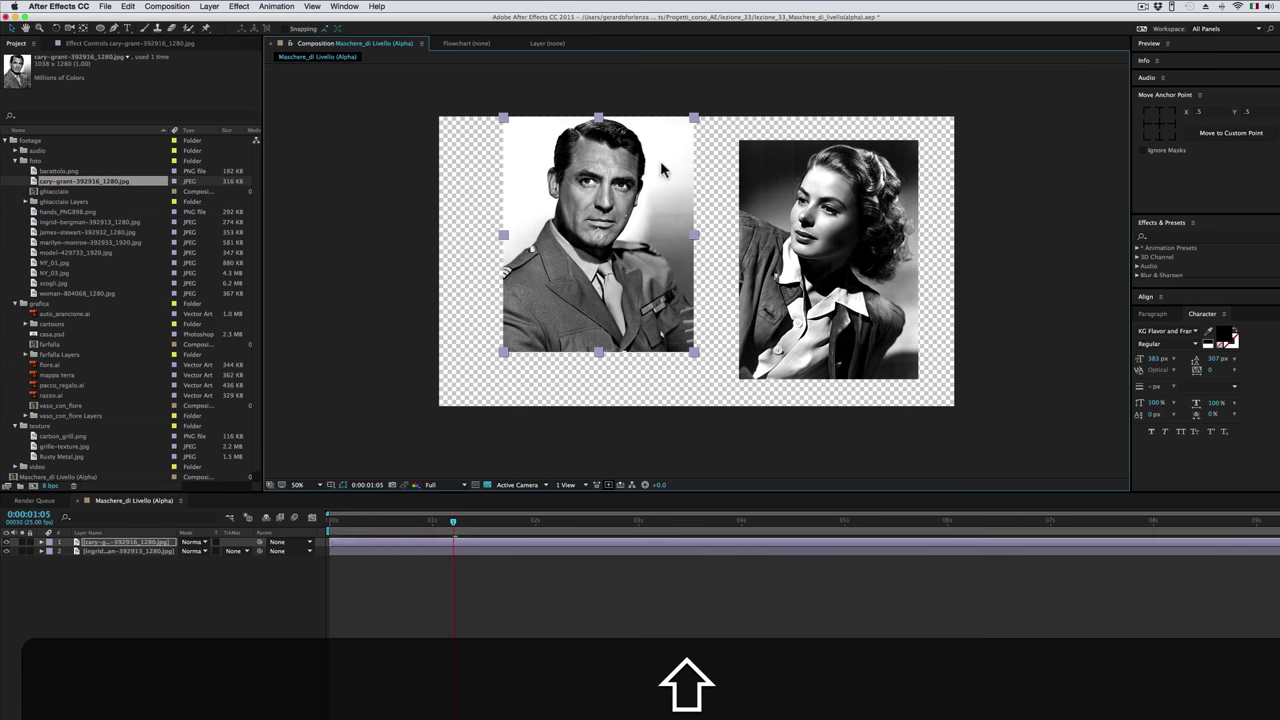
{"action": "left_click_drag", "start_coordinate": [736, 66], "coordinate": [670, 137]}
{"action": "left_click_drag", "start_coordinate": [600, 250], "coordinate": [577, 269]}
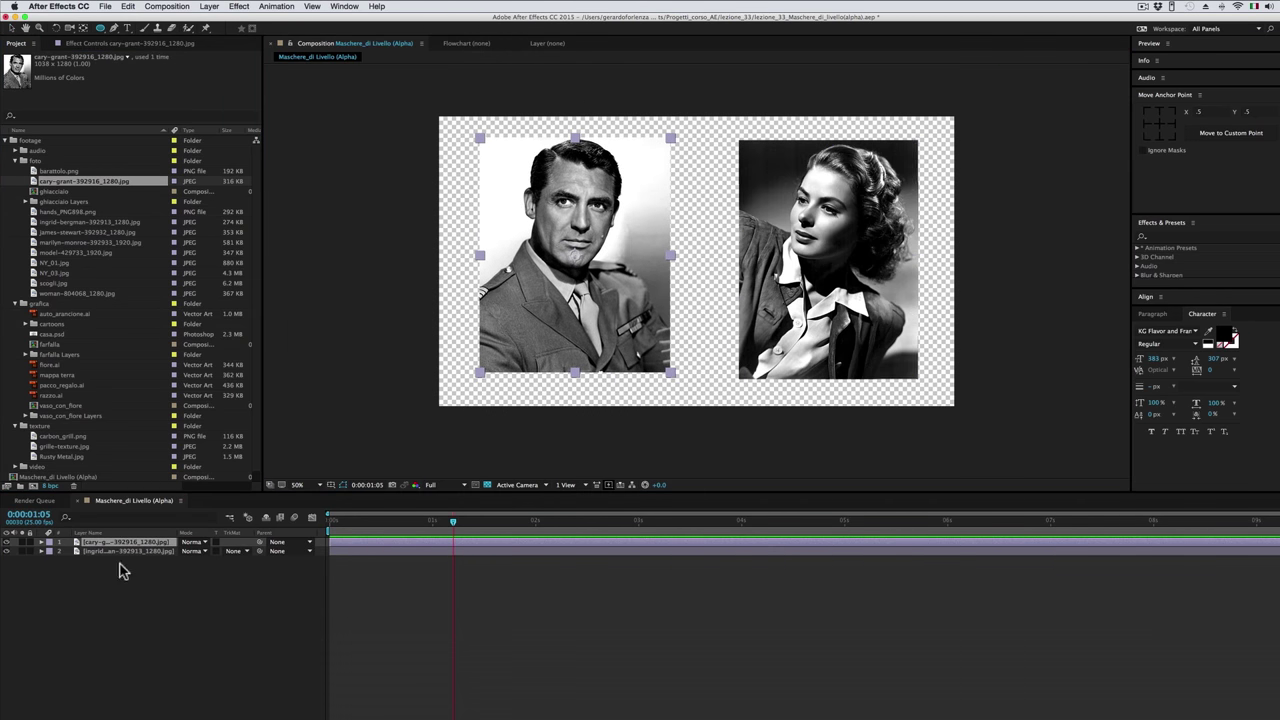
{"action": "left_click_drag", "start_coordinate": [100, 33], "coordinate": [140, 50]}
Draw an oval Mask 1 around the man's face on the left portrait.
{"action": "left_click_drag", "start_coordinate": [520, 143], "coordinate": [640, 297]}
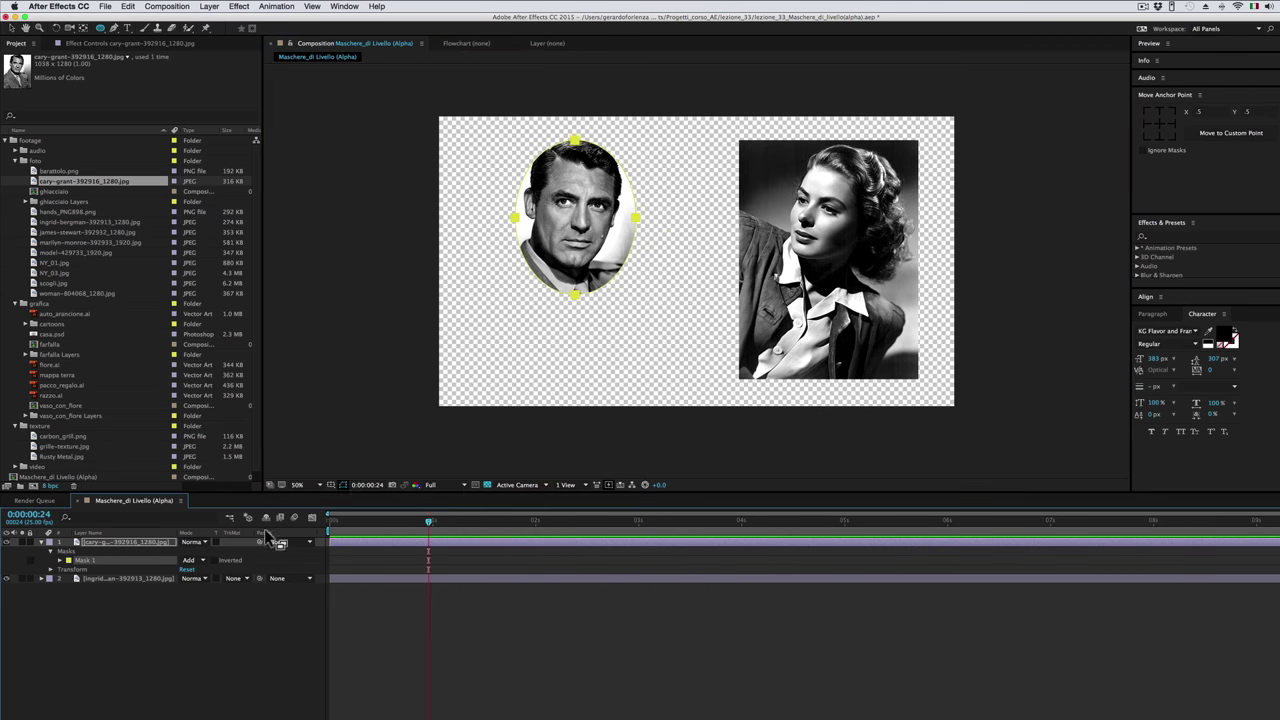
{"action": "left_click", "coordinate": [137, 624]}
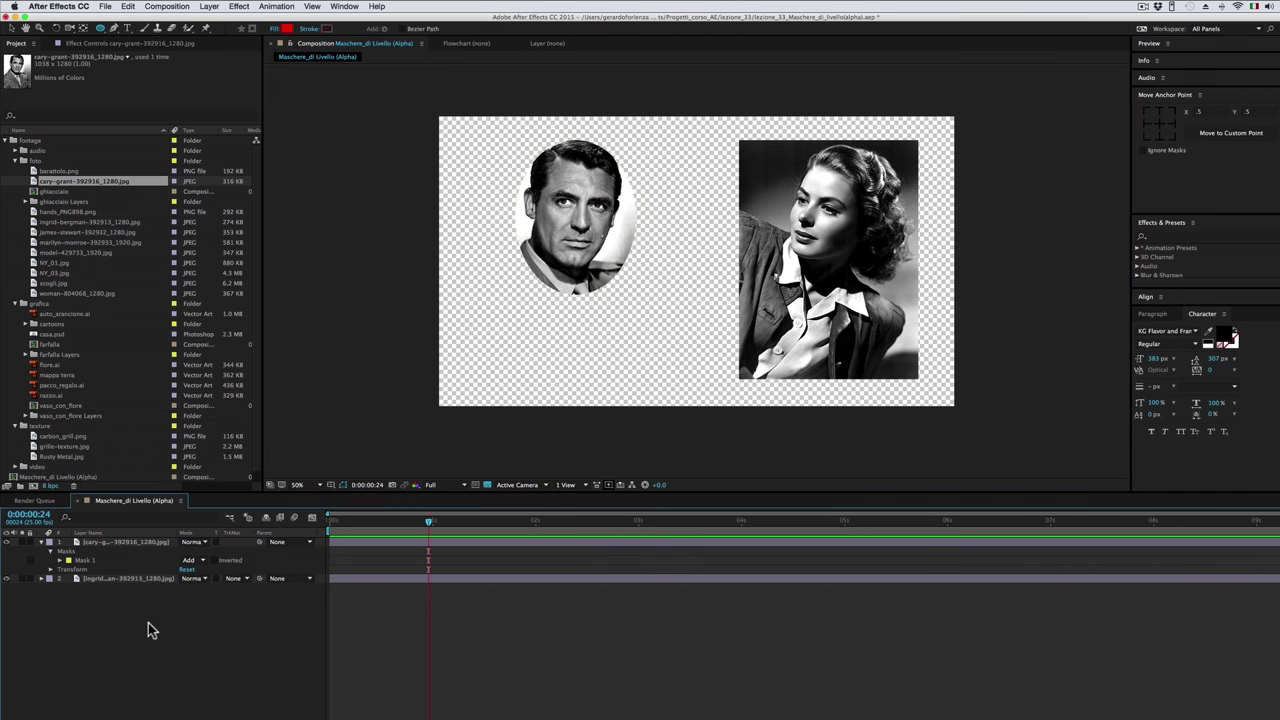
{"action": "left_click_drag", "start_coordinate": [100, 28], "coordinate": [178, 55]}
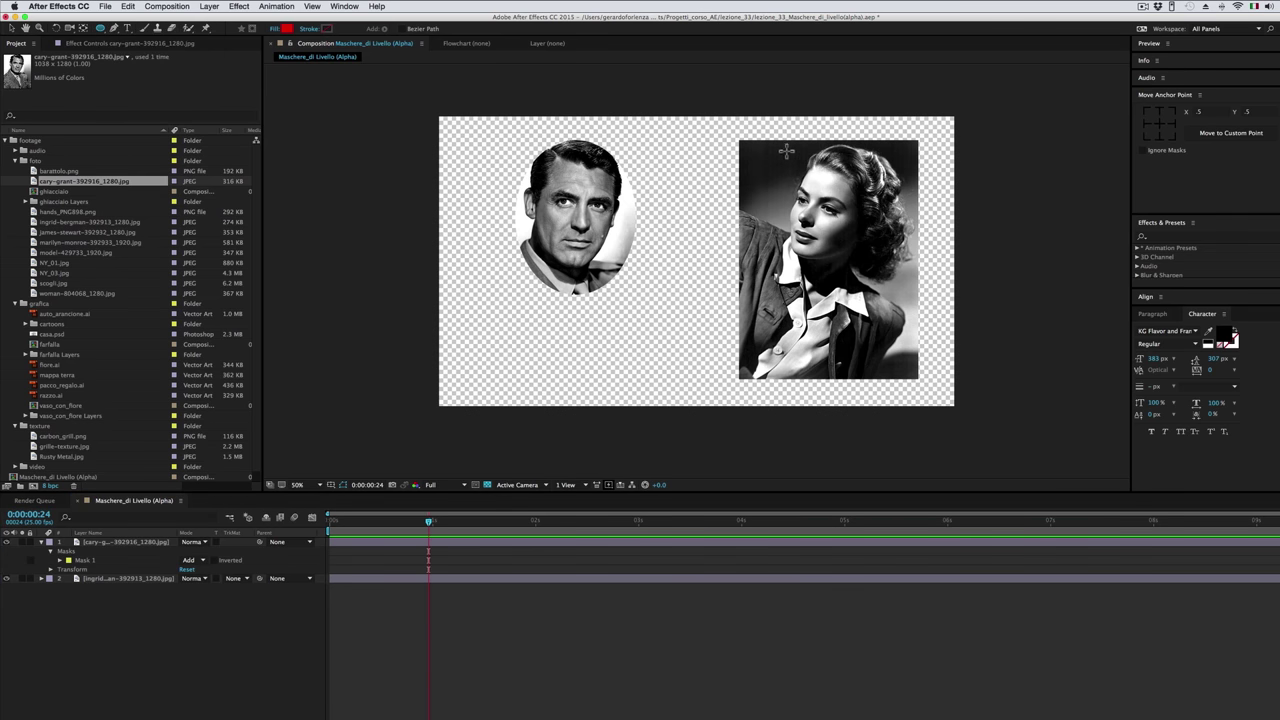
Draw a red ellipse over the woman's face, place it above her photo, and set Alpha Matte "Shape Layer 1".
{"action": "left_click_drag", "start_coordinate": [786, 150], "coordinate": [908, 288]}
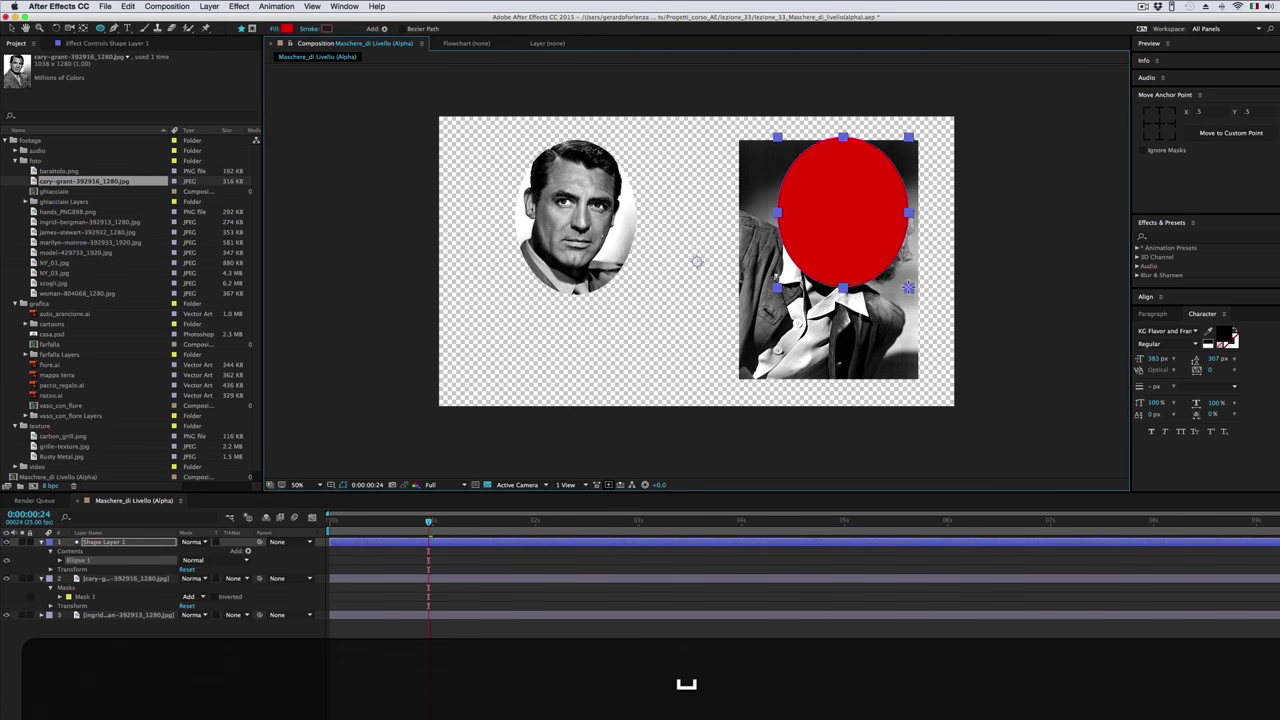
{"action": "mouse_move", "coordinate": [135, 547]}
{"action": "left_mouse_down"}
{"action": "mouse_move", "coordinate": [158, 594]}
{"action": "mouse_move", "coordinate": [138, 613]}
{"action": "left_mouse_up"}
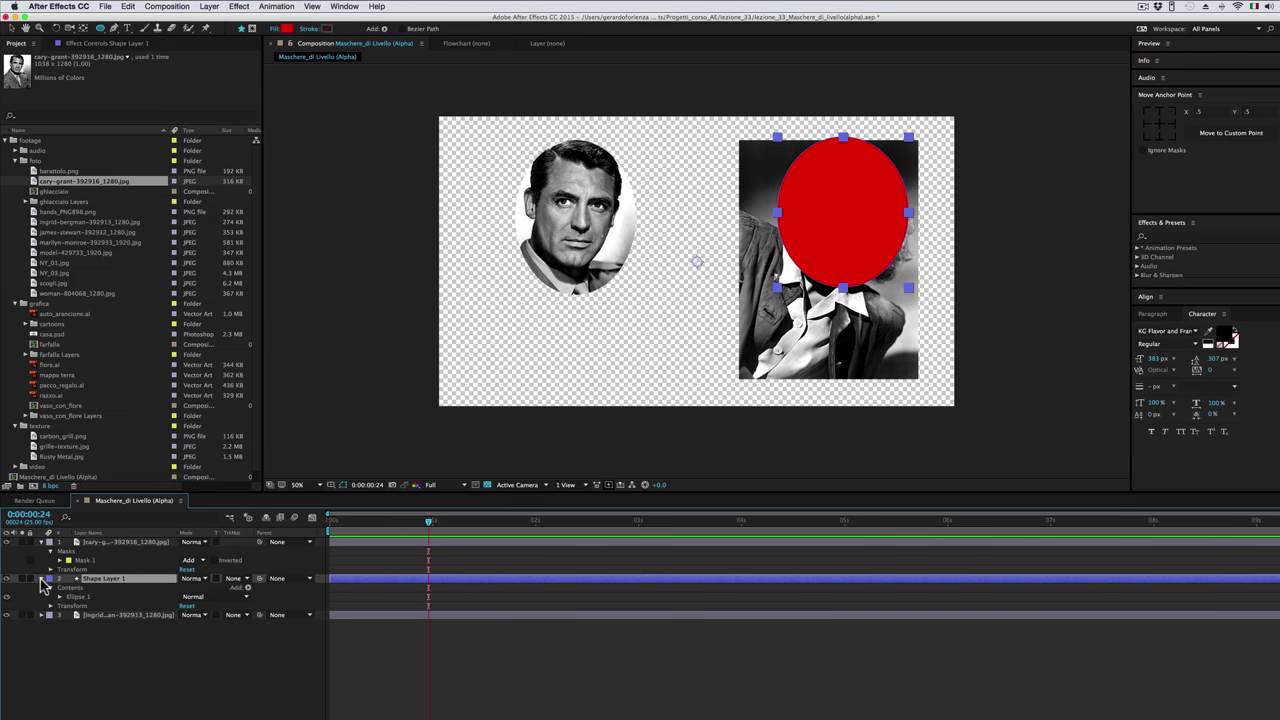
{"action": "left_click", "coordinate": [40, 579]}
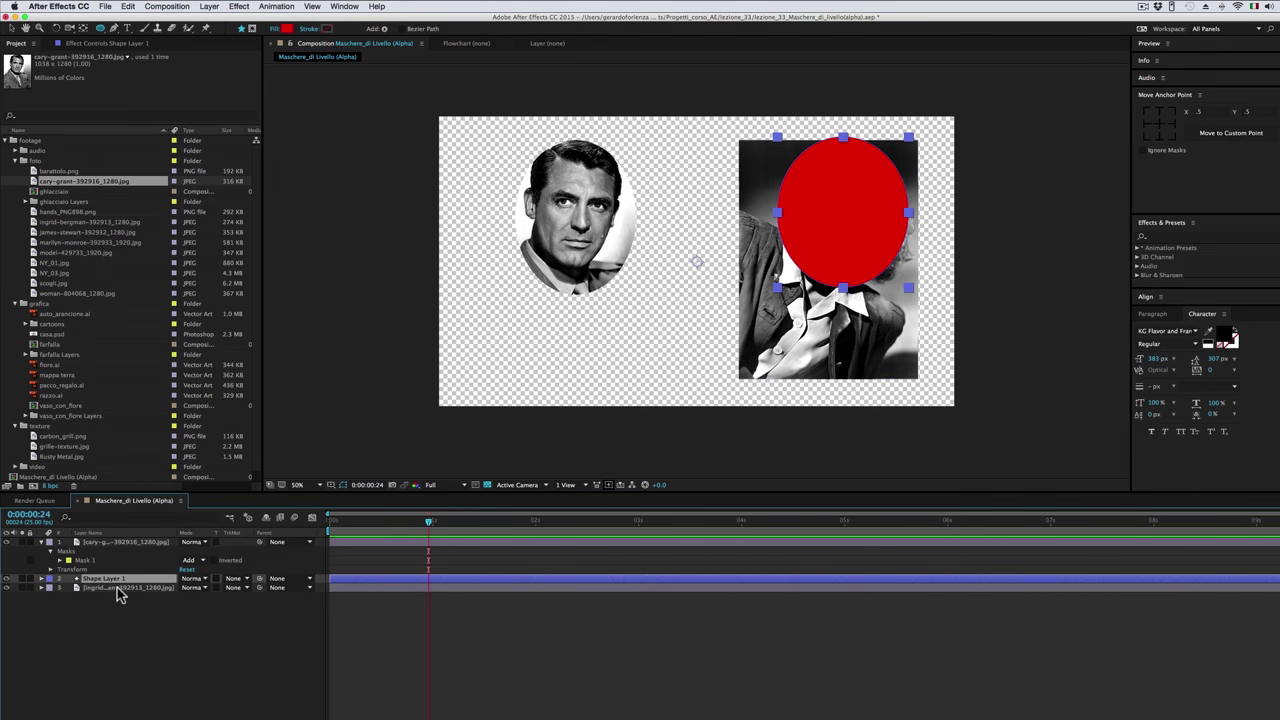
{"action": "left_click", "coordinate": [87, 590]}
{"action": "left_click", "coordinate": [236, 588]}
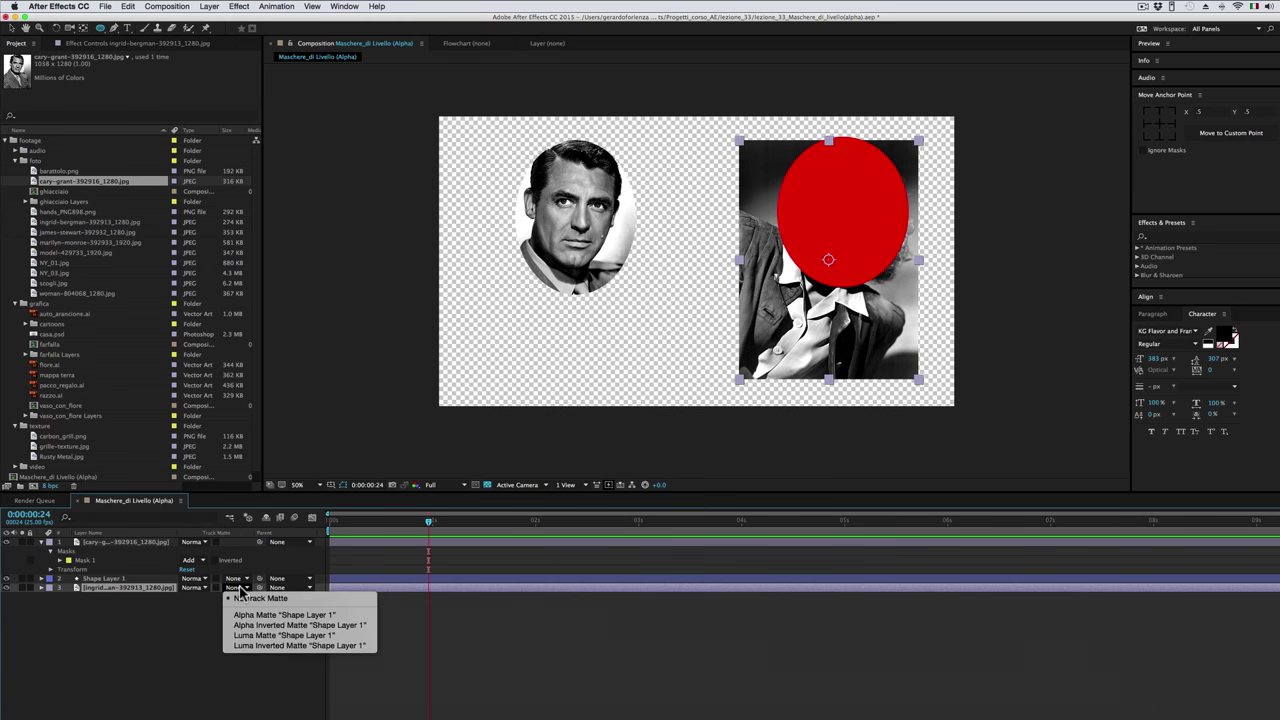
{"action": "left_click", "coordinate": [257, 615]}
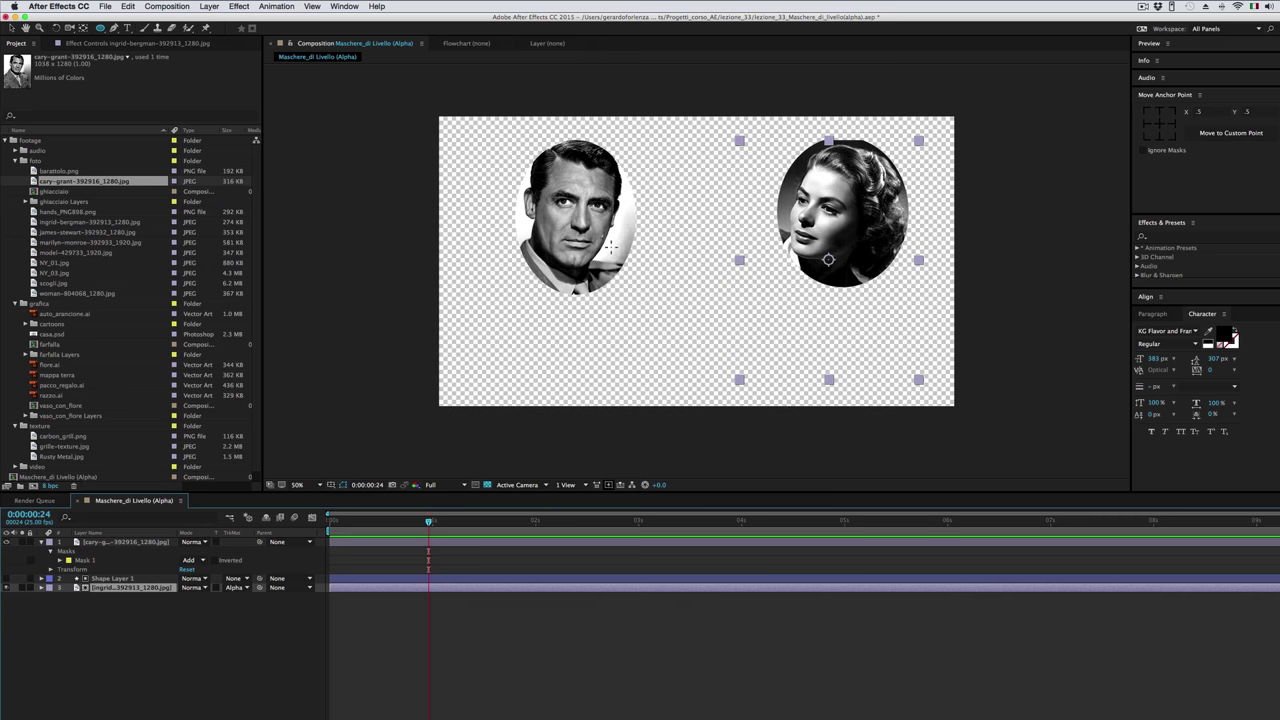
Keyframe the man's portrait Scale from 49.4% at 0s to 81.4% at 1s and preview.
{"action": "left_click", "coordinate": [138, 543]}
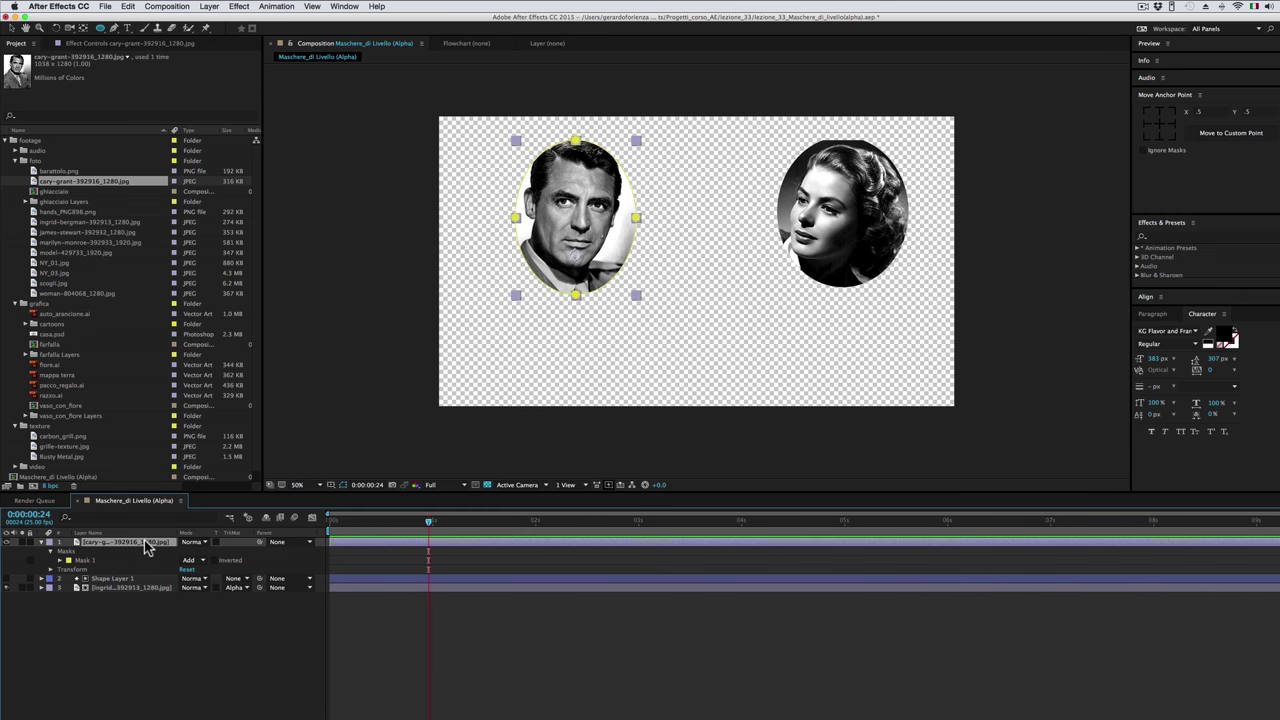
{"action": "key", "text": "s"}
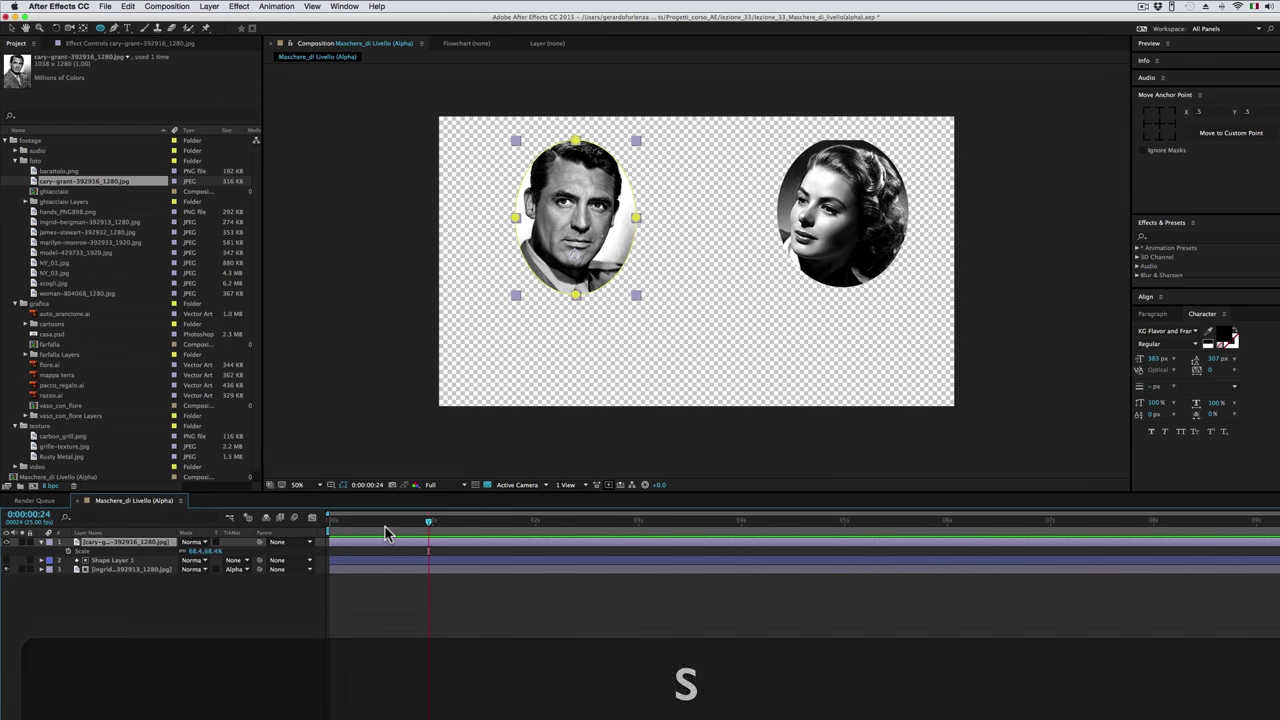
{"action": "left_click_drag", "start_coordinate": [428, 522], "coordinate": [350, 527]}
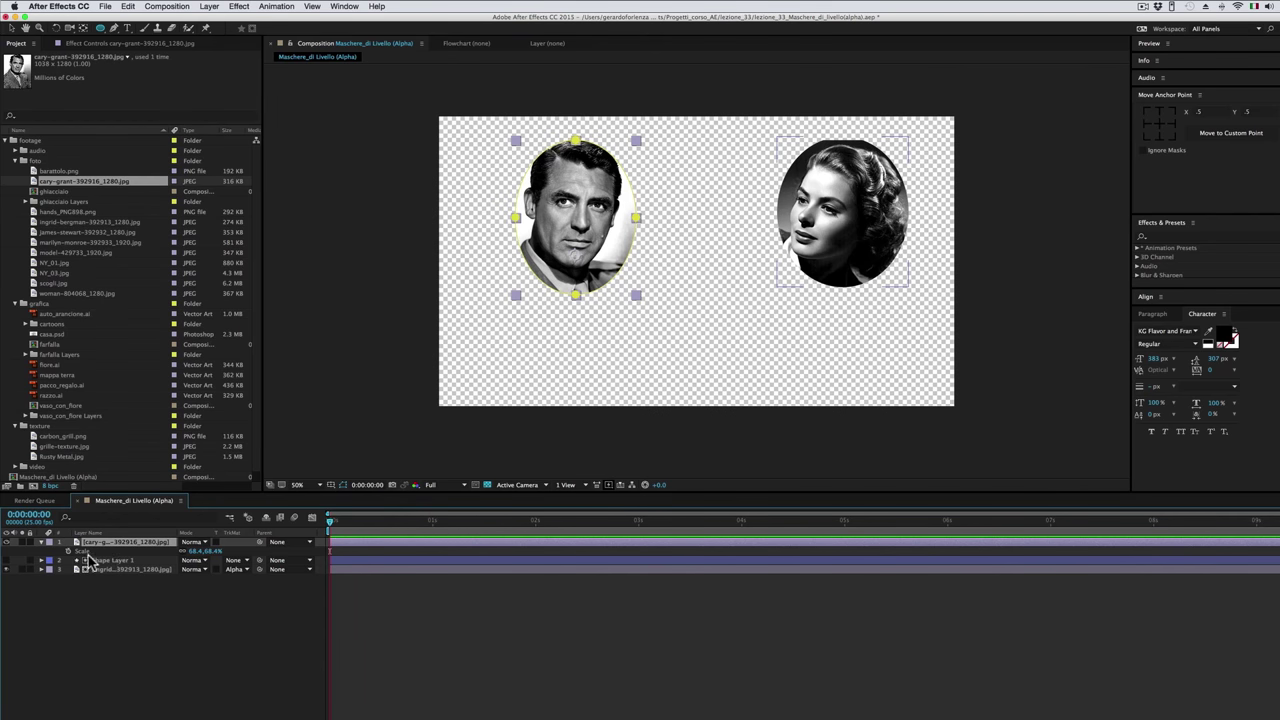
{"action": "left_click_drag", "start_coordinate": [214, 551], "coordinate": [209, 551]}
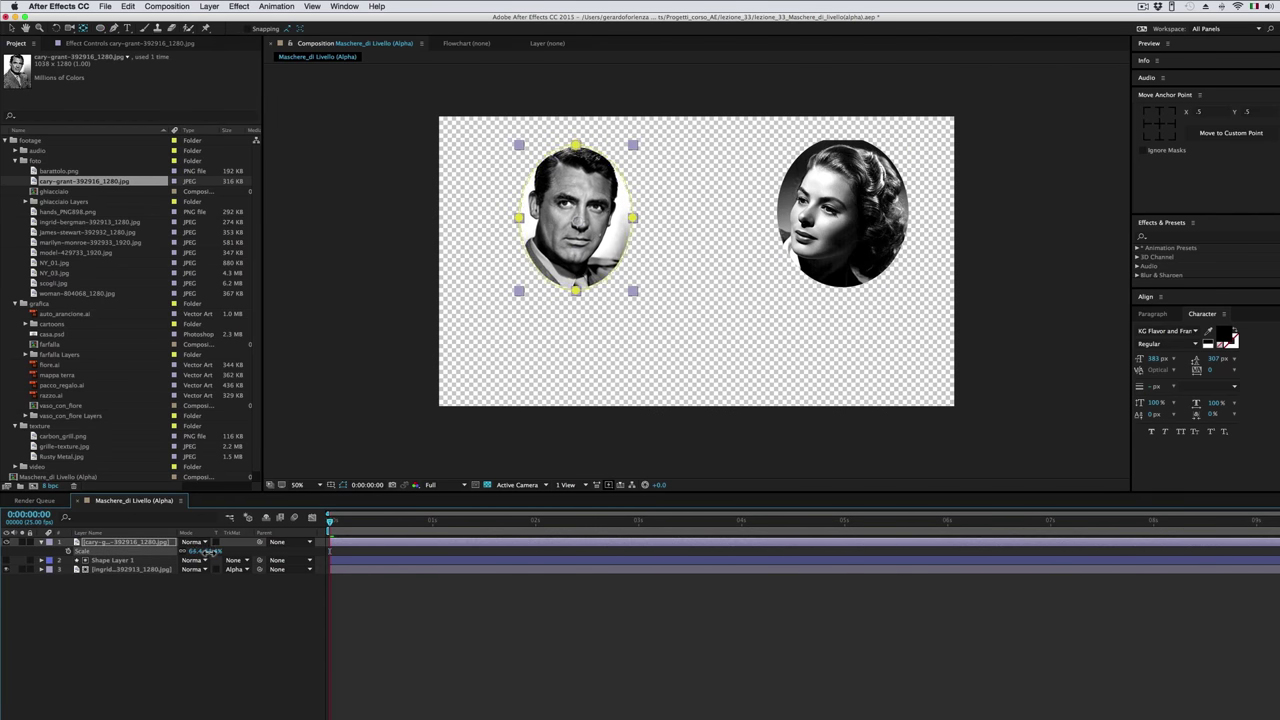
{"action": "left_click", "coordinate": [68, 551]}
{"action": "left_click_drag", "start_coordinate": [363, 517], "coordinate": [431, 522]}
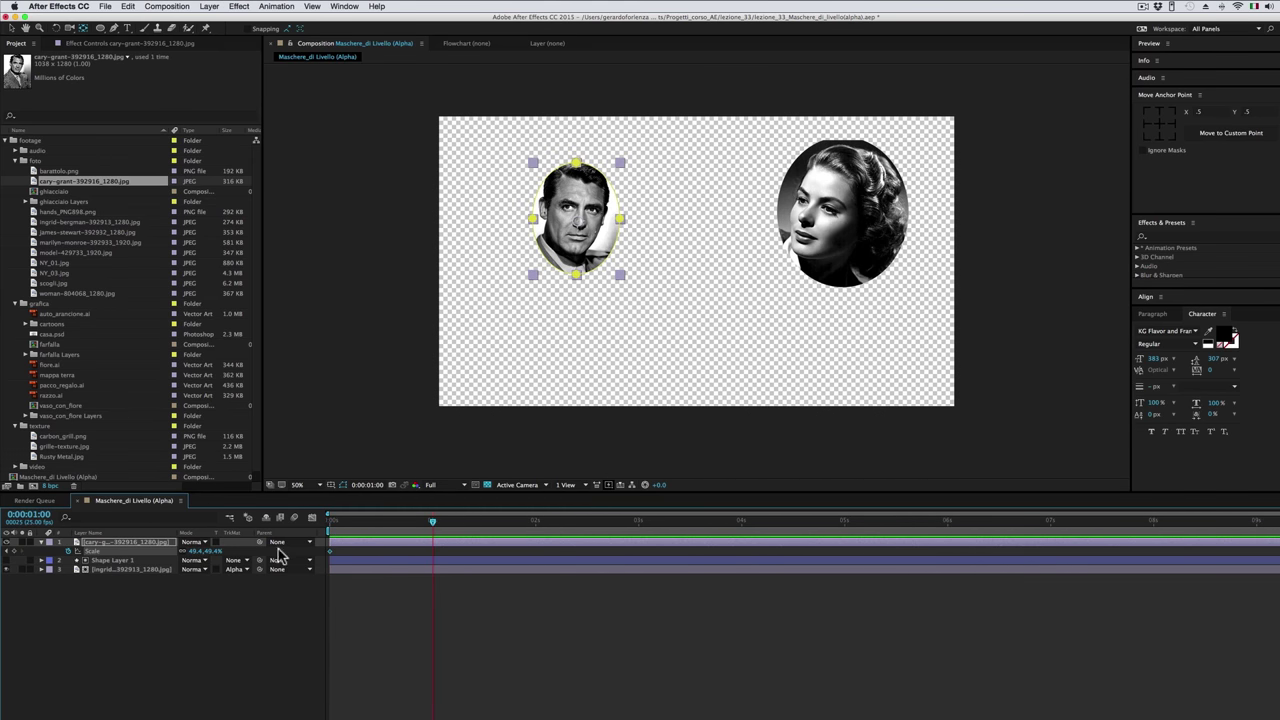
{"action": "left_click_drag", "start_coordinate": [192, 551], "coordinate": [230, 551]}
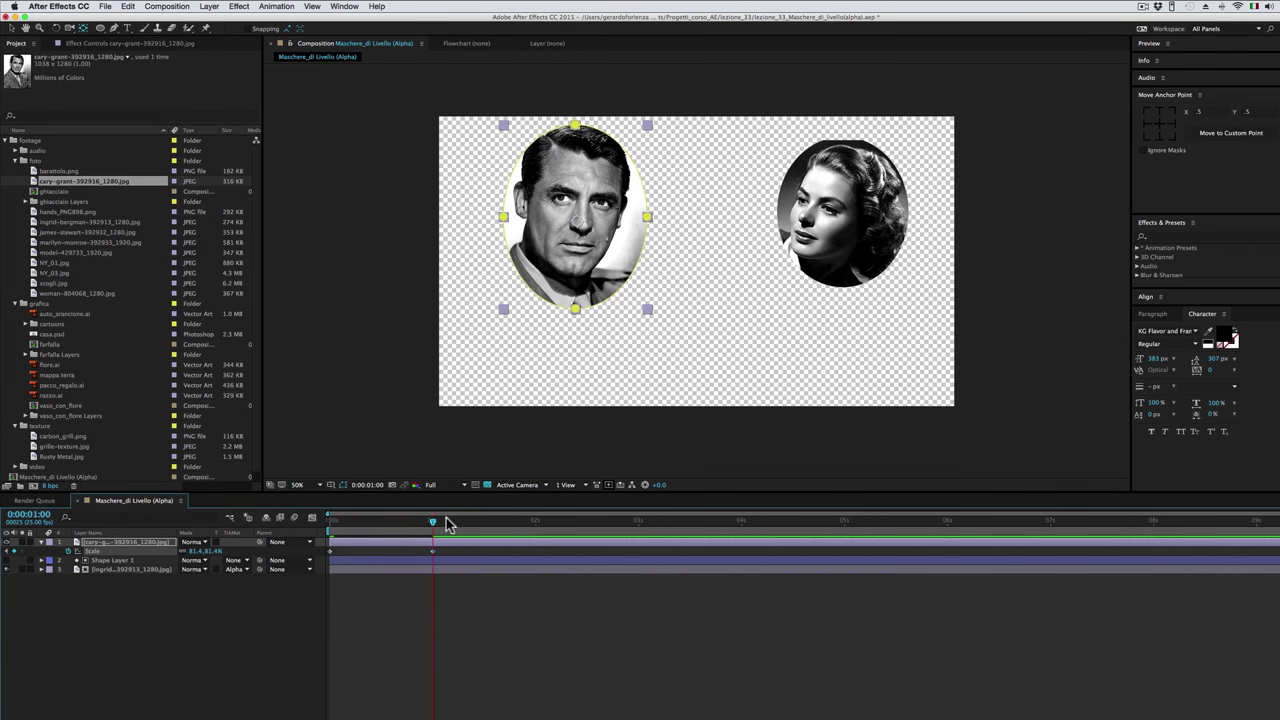
{"action": "left_click_drag", "start_coordinate": [455, 522], "coordinate": [463, 522]}
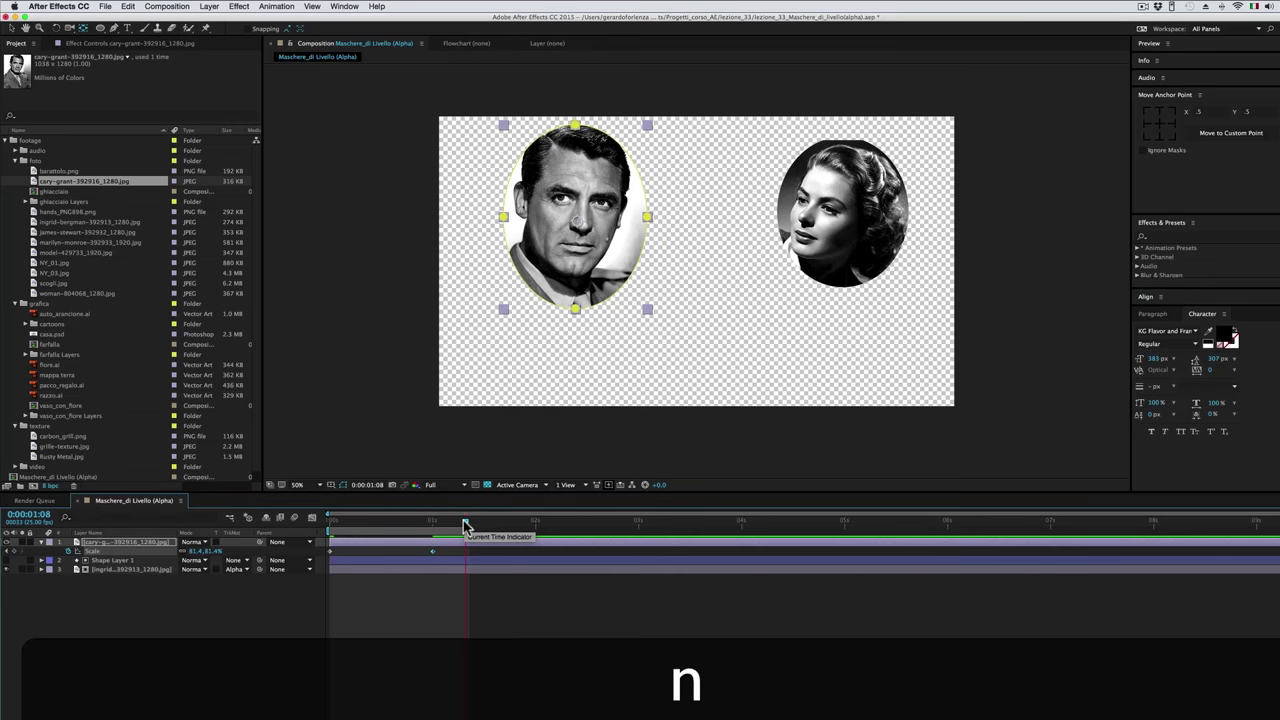
{"action": "key", "text": "space"}
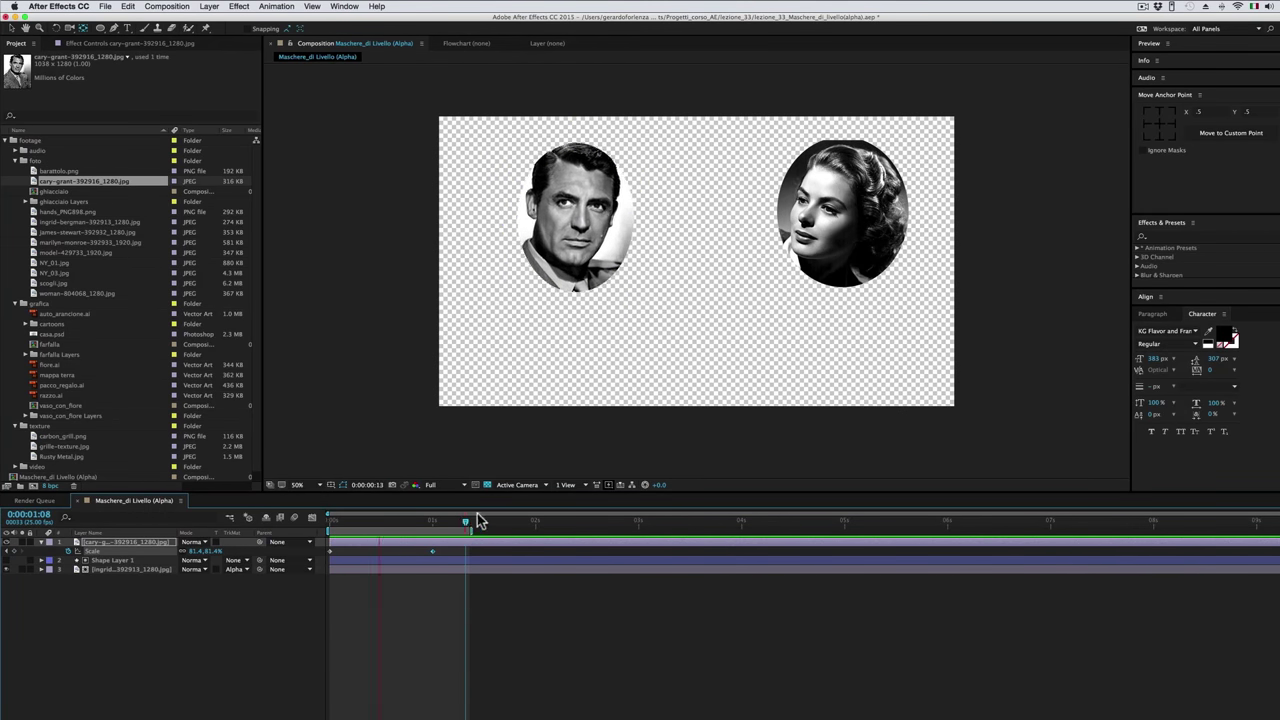
{"action": "key", "text": "space"}
Move the woman's photo anchor point up toward her face with the Pan Behind tool.
{"action": "left_click", "coordinate": [134, 569]}
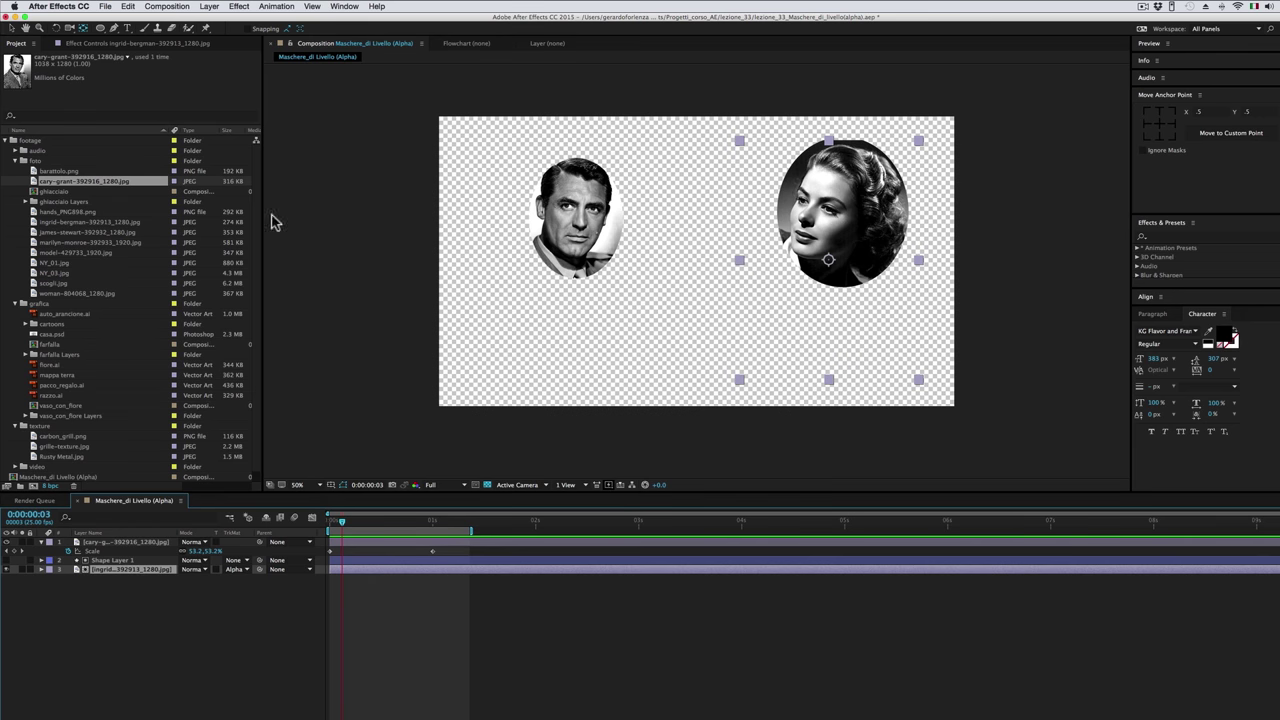
{"action": "left_click", "coordinate": [83, 28]}
{"action": "left_click_drag", "start_coordinate": [829, 262], "coordinate": [846, 207]}
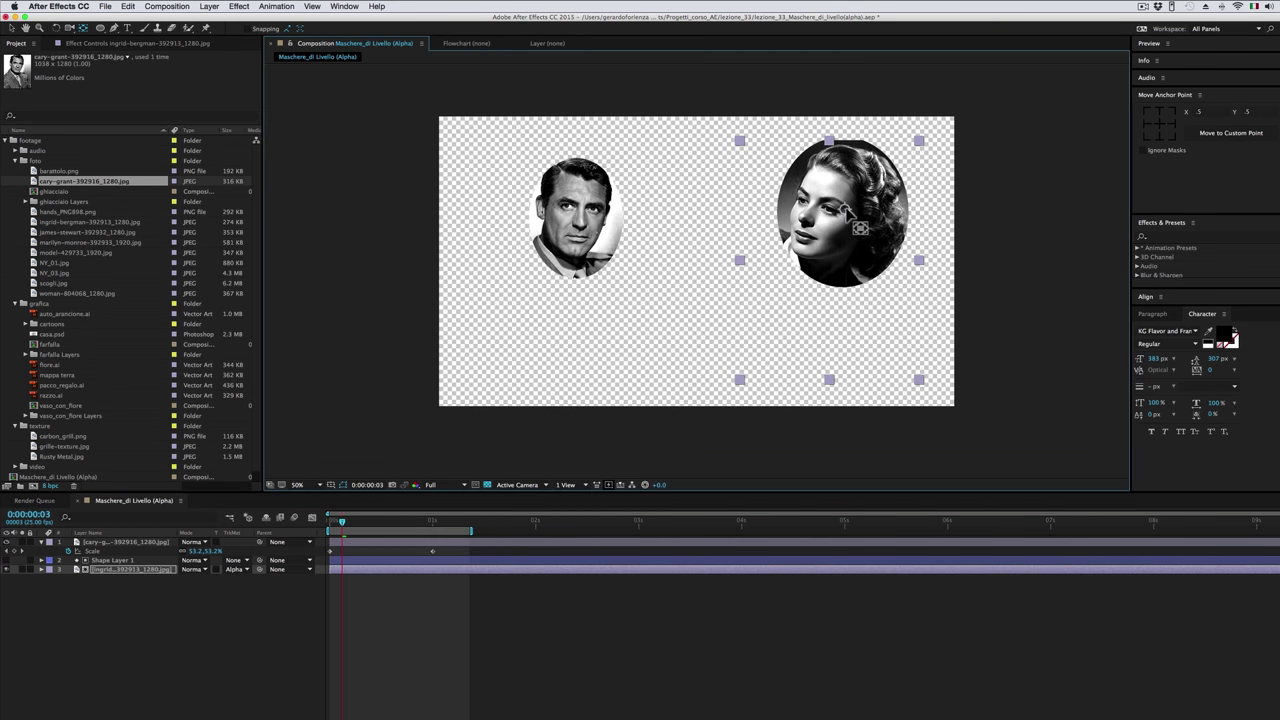
{"action": "left_click", "coordinate": [148, 570]}
{"action": "left_click_drag", "start_coordinate": [343, 521], "coordinate": [329, 527]}
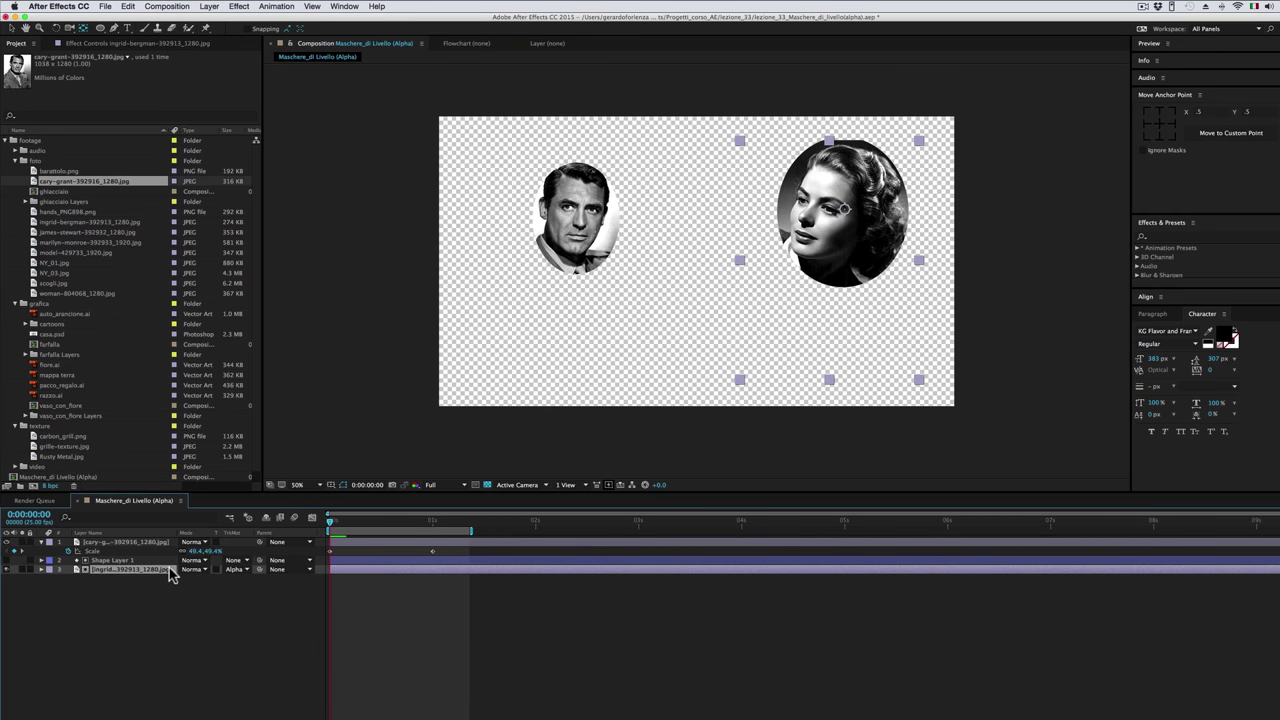
Shrink the woman's photo to about 54% and set a starting Scale keyframe.
{"action": "key", "text": "s"}
{"action": "left_click_drag", "start_coordinate": [193, 585], "coordinate": [160, 585]}
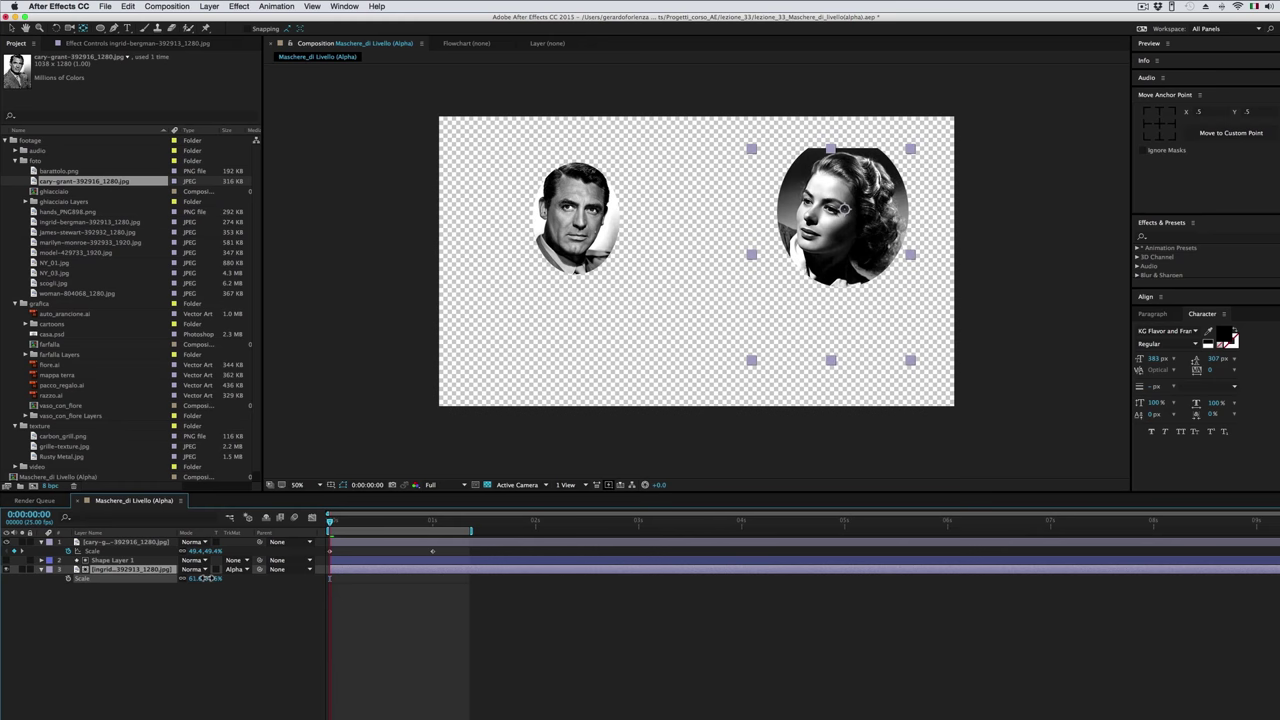
{"action": "mouse_move", "coordinate": [837, 262]}
{"action": "left_mouse_down"}
{"action": "mouse_move", "coordinate": [850, 256]}
{"action": "mouse_move", "coordinate": [838, 247]}
{"action": "left_mouse_up"}
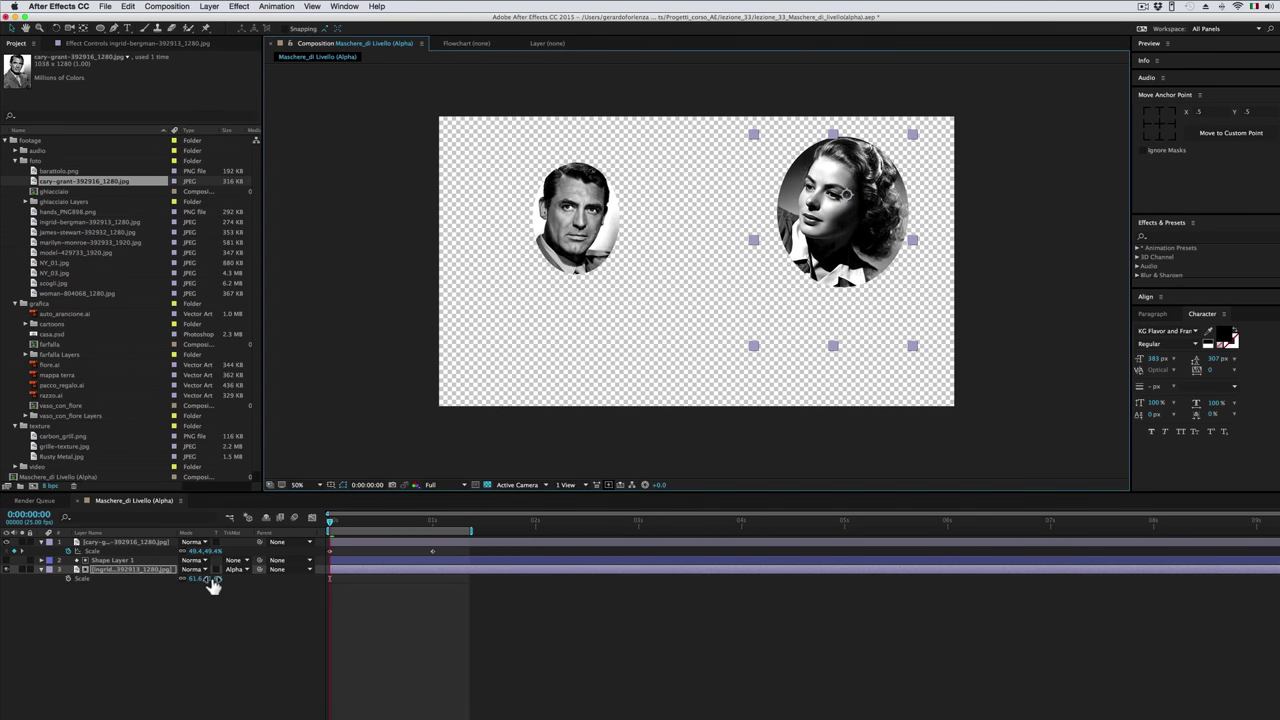
{"action": "left_click_drag", "start_coordinate": [213, 585], "coordinate": [180, 585]}
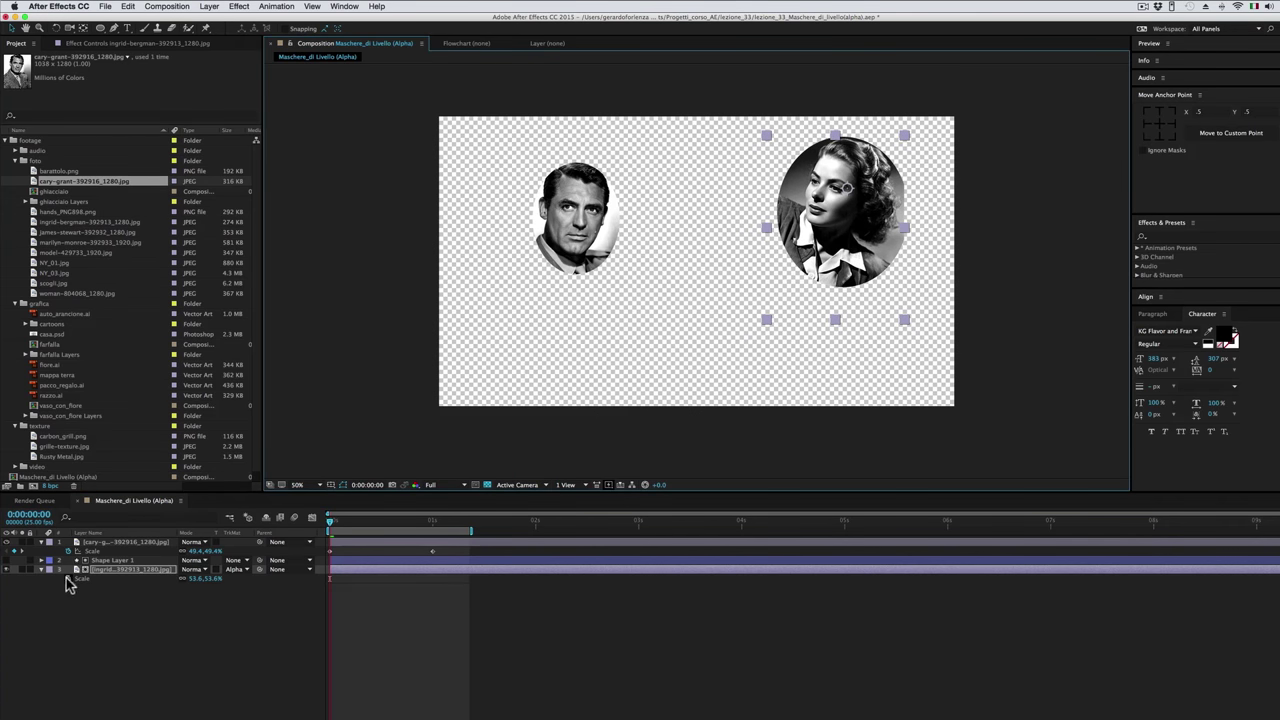
{"action": "left_click", "coordinate": [98, 576]}
Enlarge the woman's photo to 74.6% at the one-second mark and preview both animations.
{"action": "left_click", "coordinate": [334, 522]}
{"action": "left_click_drag", "start_coordinate": [360, 530], "coordinate": [432, 522]}
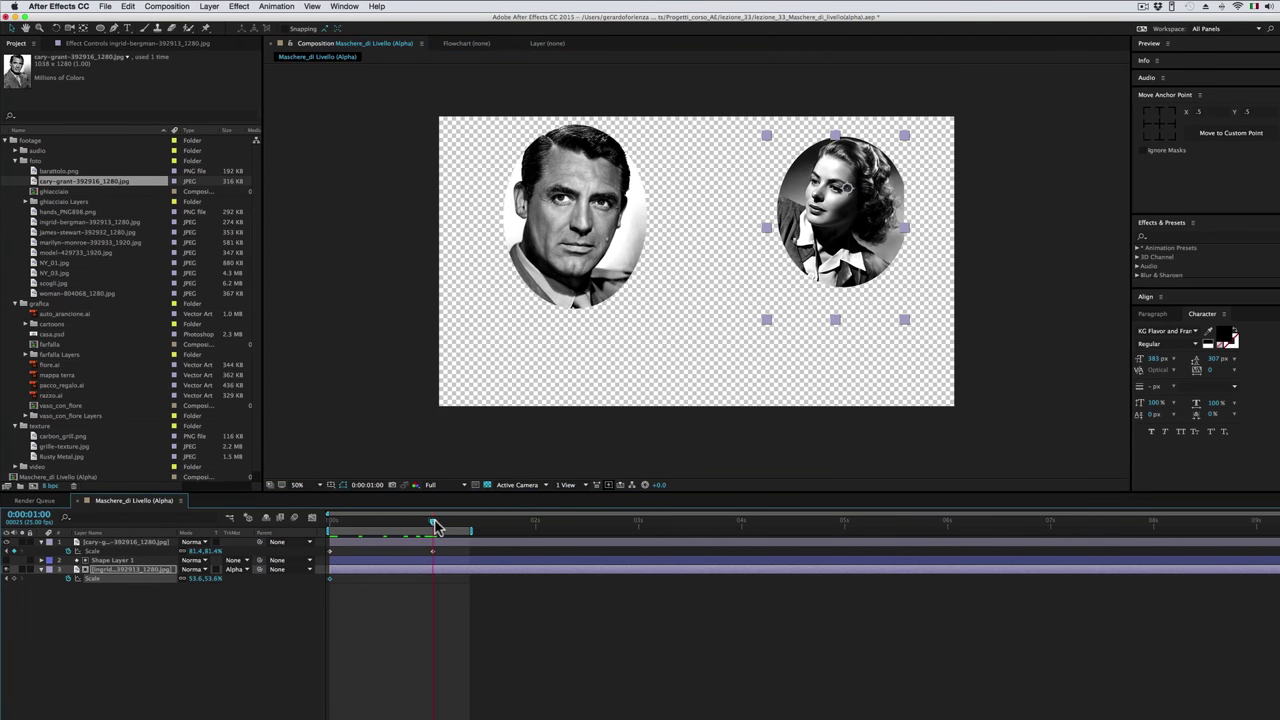
{"action": "left_click_drag", "start_coordinate": [214, 578], "coordinate": [220, 145]}
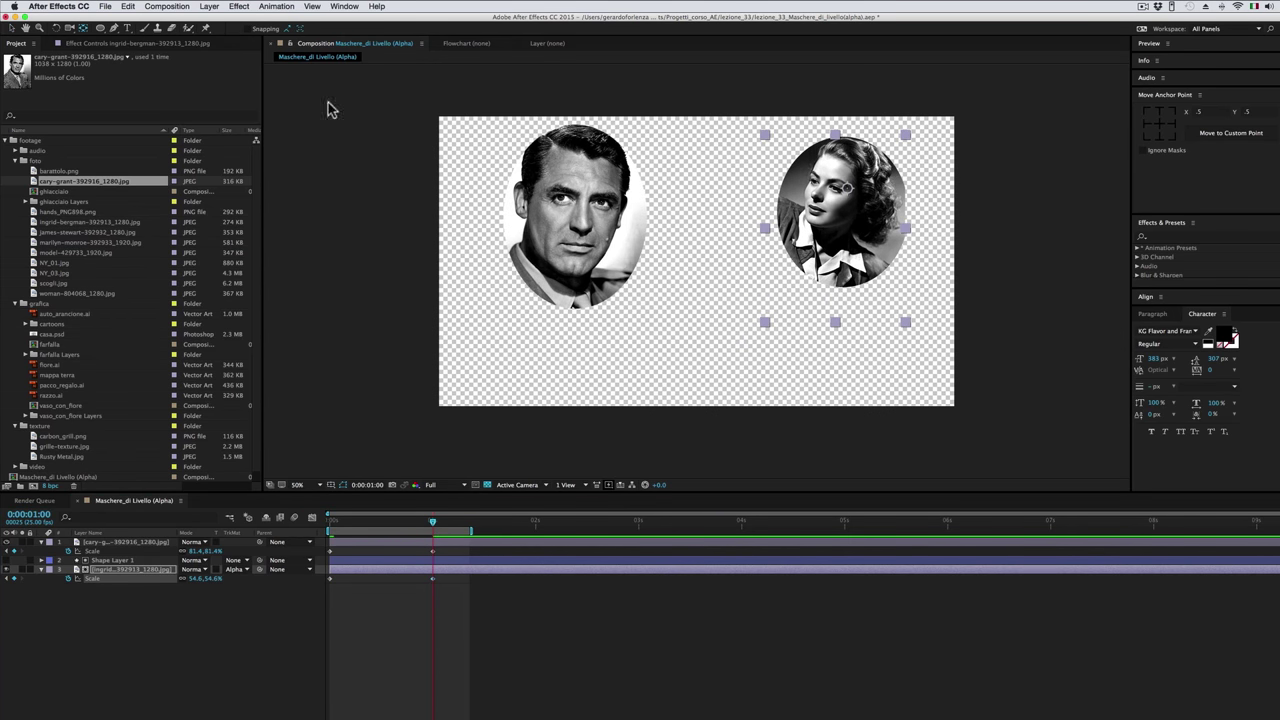
{"action": "left_click", "coordinate": [850, 190]}
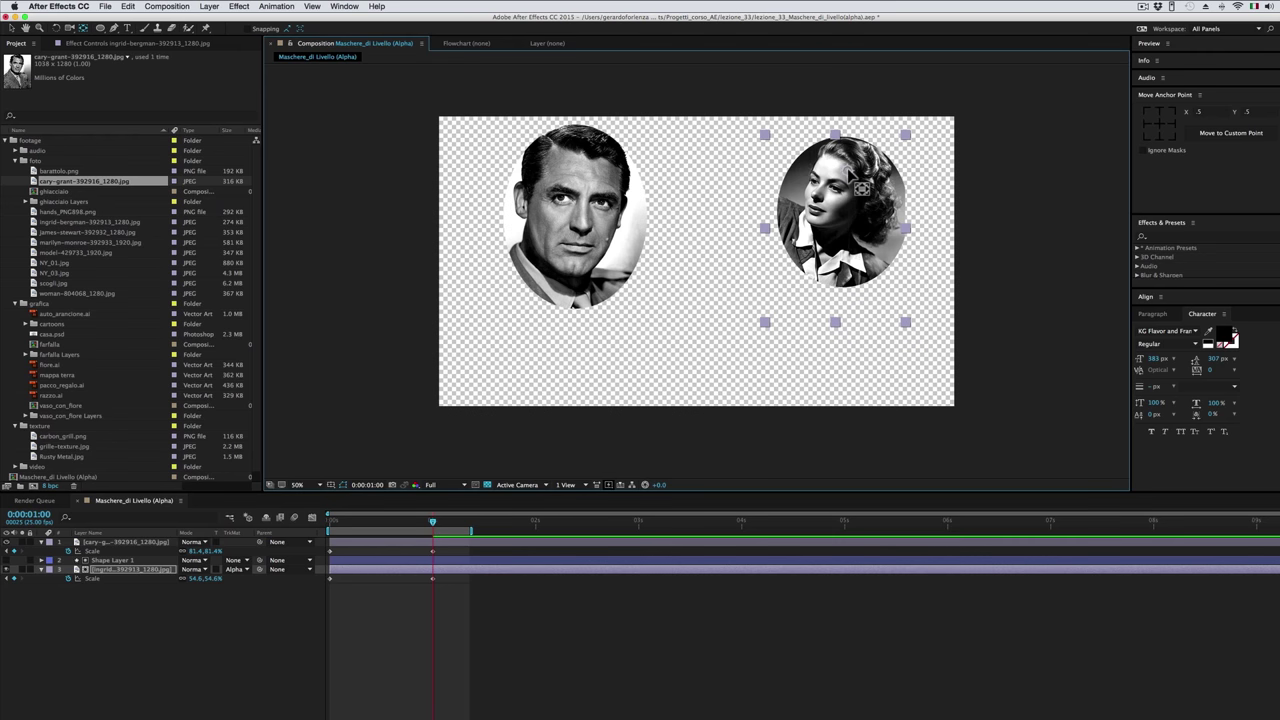
{"action": "left_click_drag", "start_coordinate": [210, 578], "coordinate": [224, 578]}
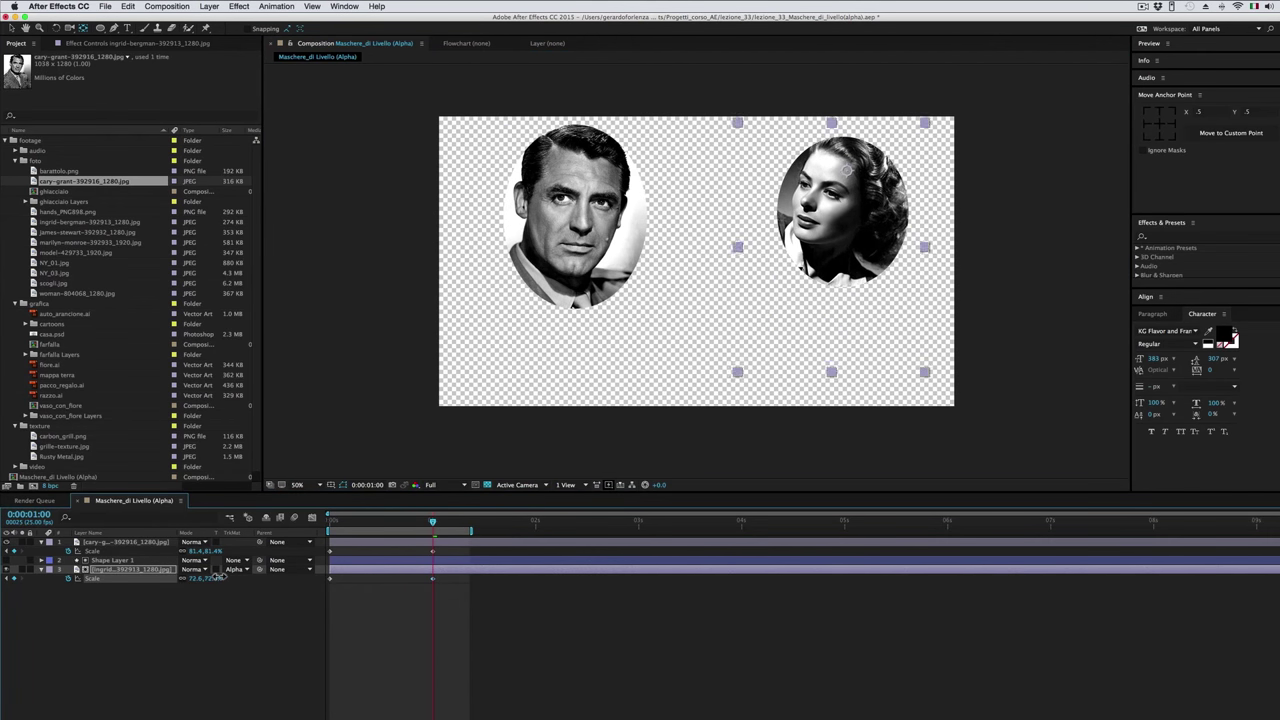
{"action": "key", "text": "space"}
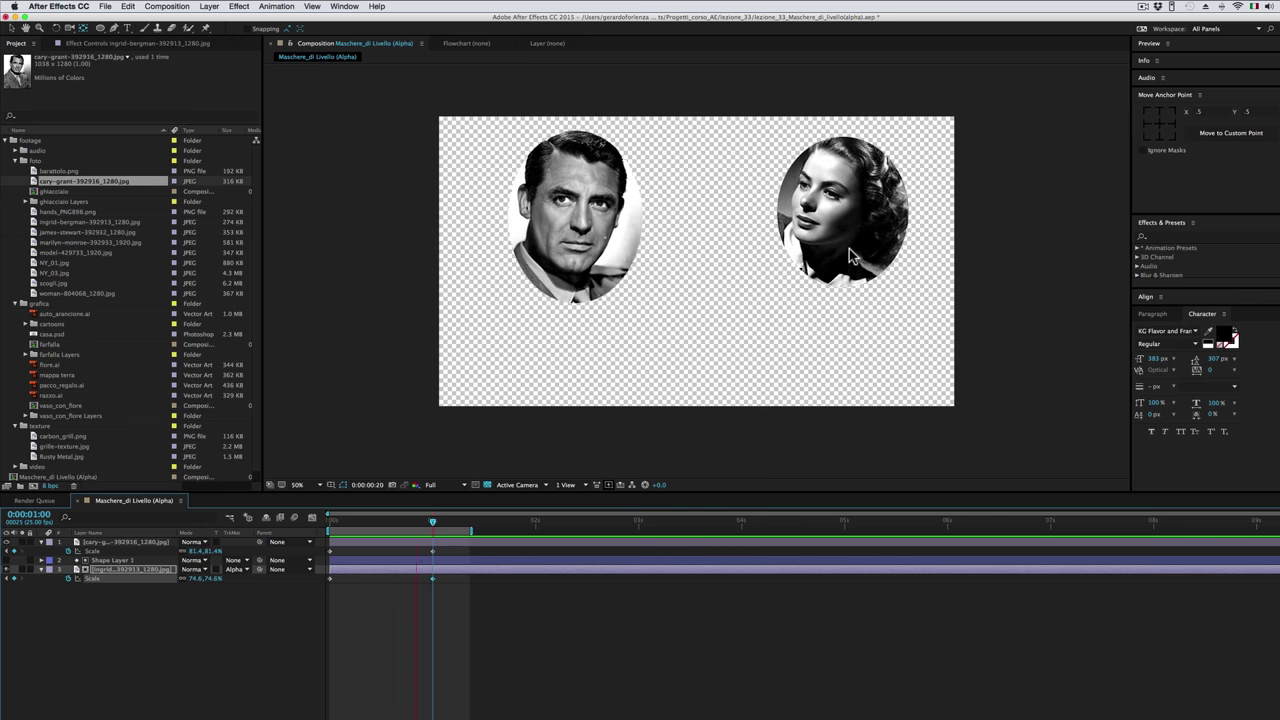
Stop on the one-second keyframe and select the shape layer and both portrait layers.
{"action": "left_click", "coordinate": [449, 524]}
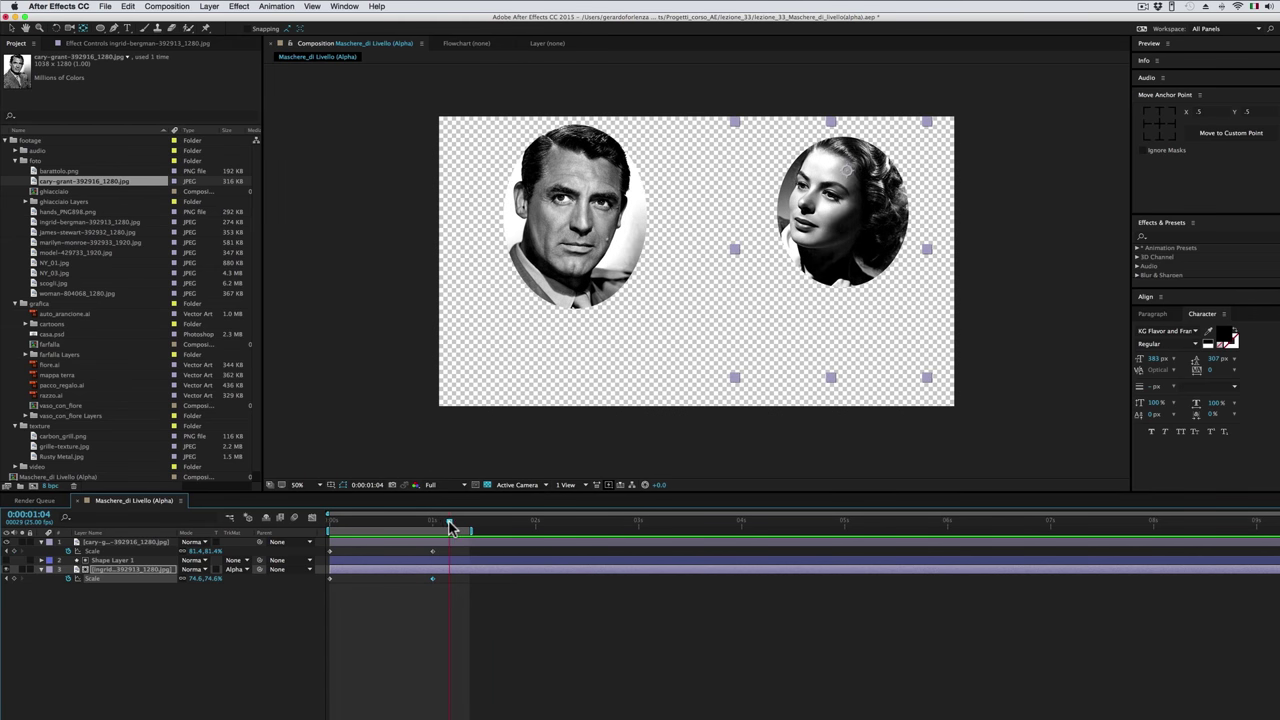
{"action": "left_click_drag", "start_coordinate": [434, 527], "coordinate": [432, 524]}
{"action": "left_click", "coordinate": [147, 570]}
{"action": "left_click", "coordinate": [148, 561]}
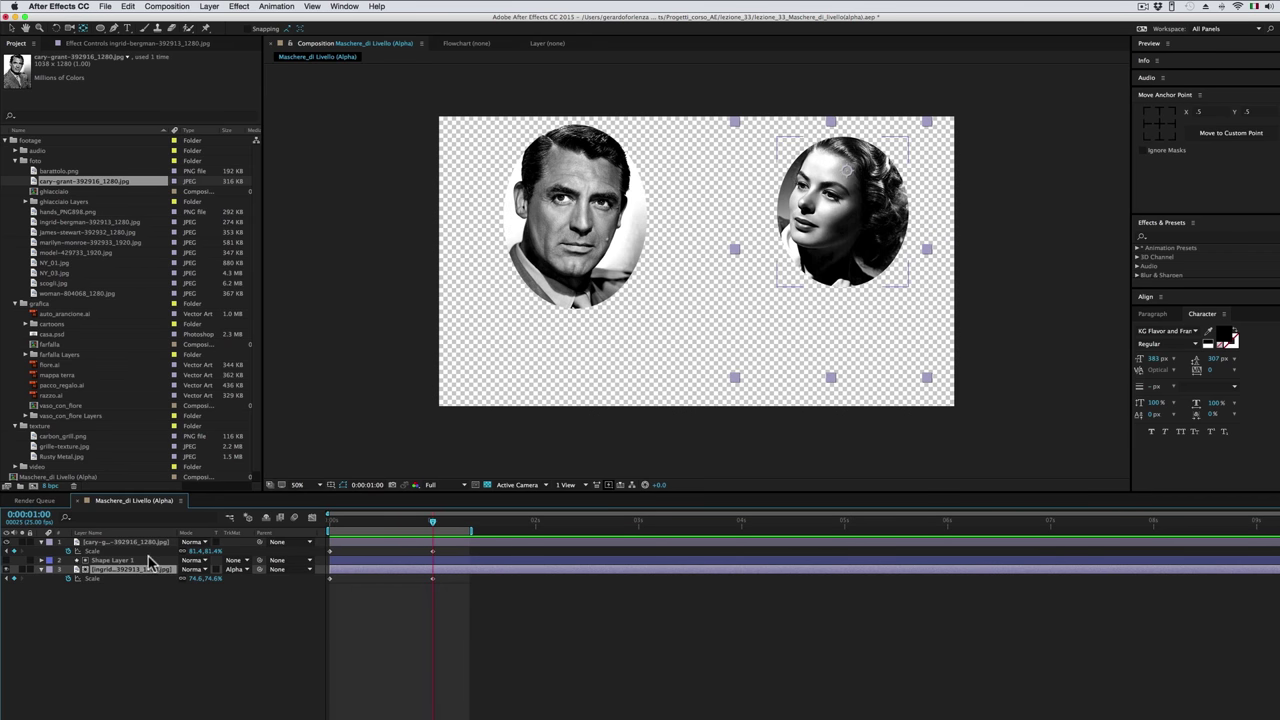
{"action": "left_click", "coordinate": [148, 570]}
{"action": "left_click", "coordinate": [146, 563], "text": "shift"}
{"action": "left_click", "coordinate": [153, 572]}
{"action": "left_click", "coordinate": [372, 617]}
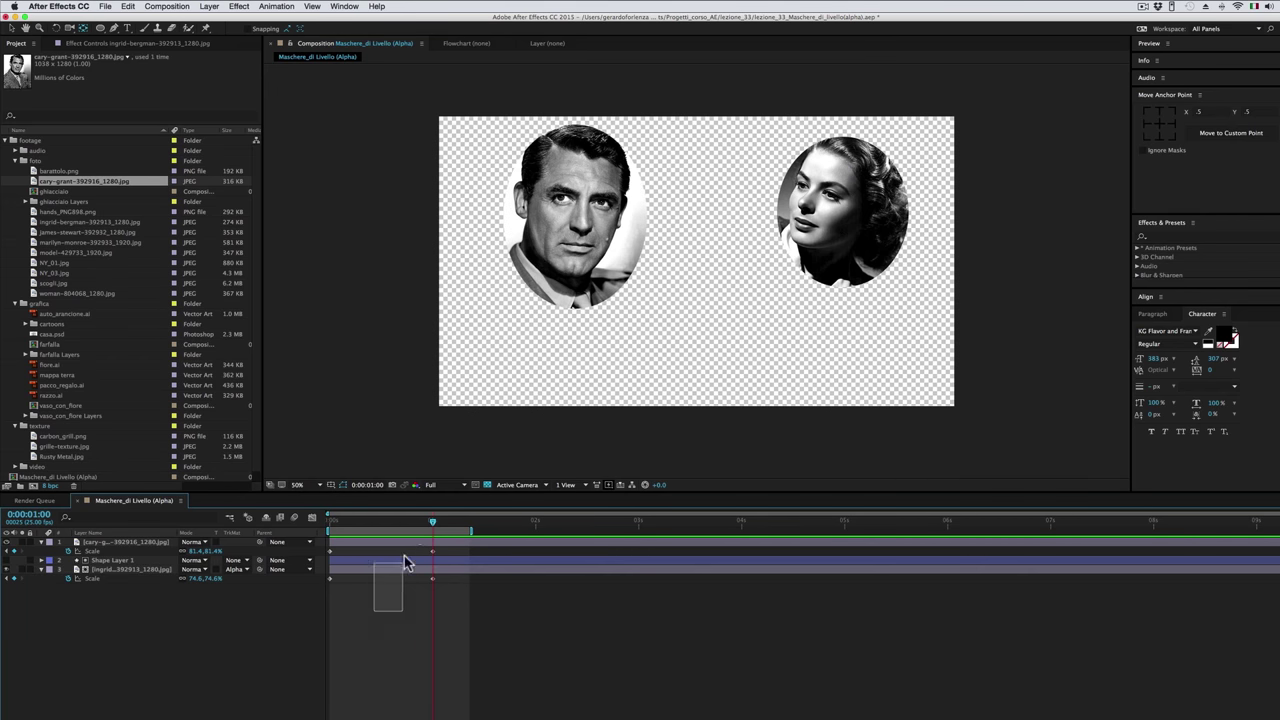
{"action": "left_click_drag", "start_coordinate": [118, 611], "coordinate": [155, 543]}
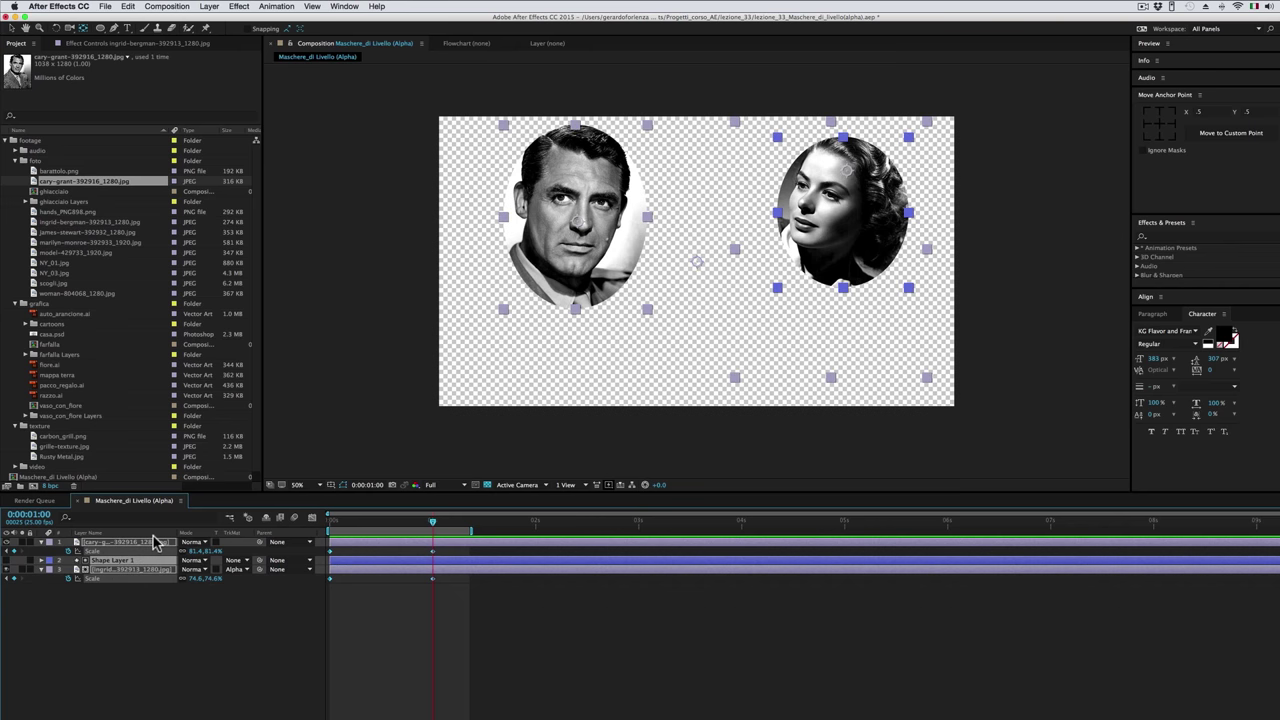
Delete the three portrait layers, add NY_03.jpg, and scale it to 35%.
{"action": "key", "text": "BackSpace"}
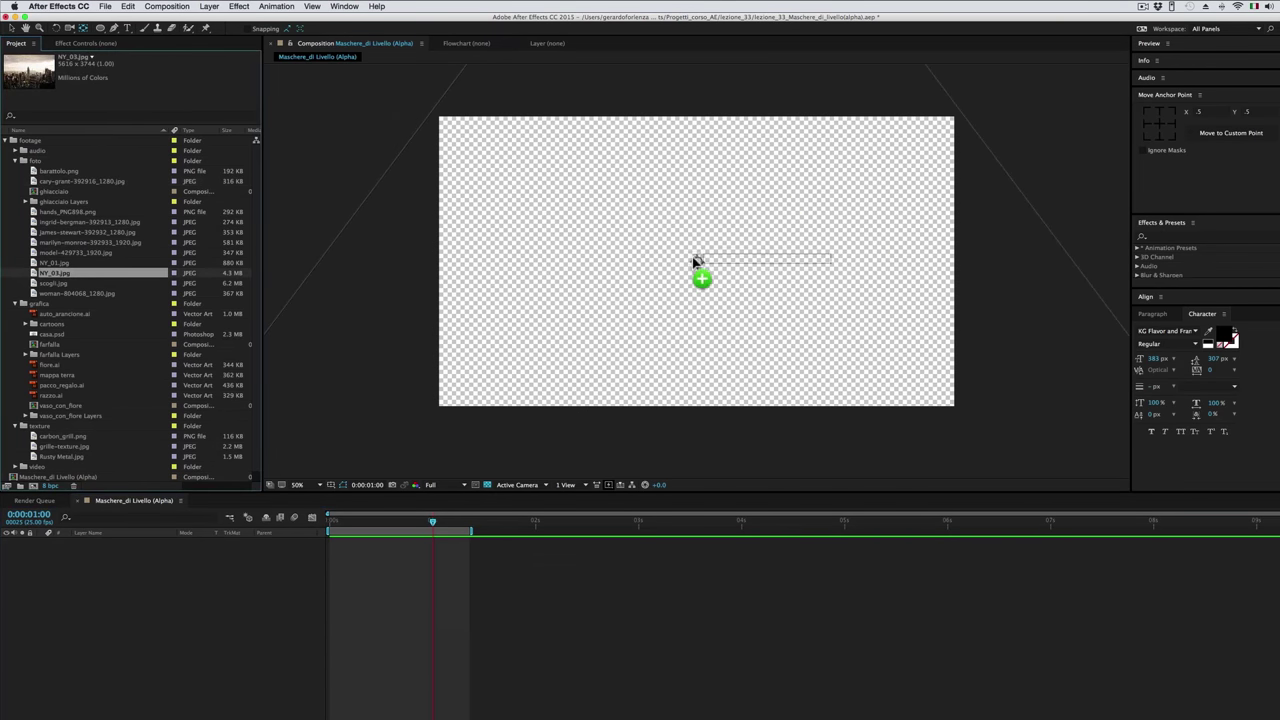
{"action": "left_click_drag", "start_coordinate": [36, 271], "coordinate": [690, 277]}
{"action": "key", "text": "s"}
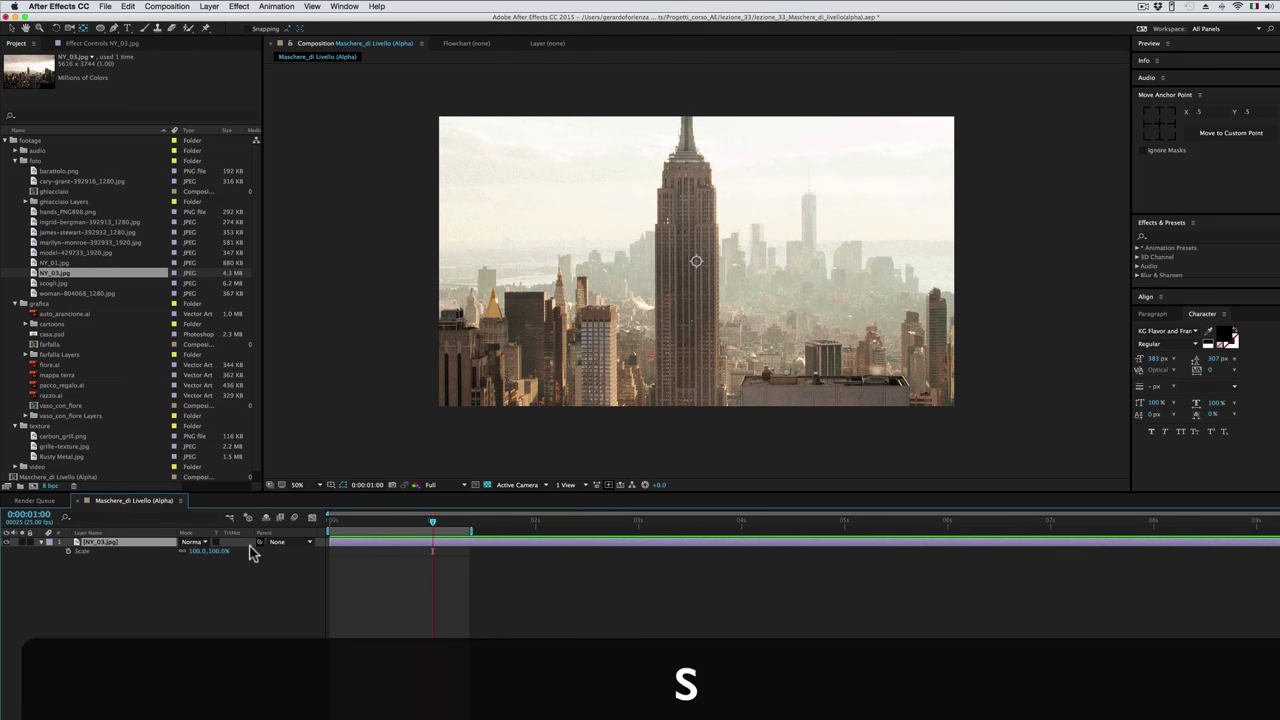
{"action": "left_click_drag", "start_coordinate": [224, 551], "coordinate": [222, 103]}
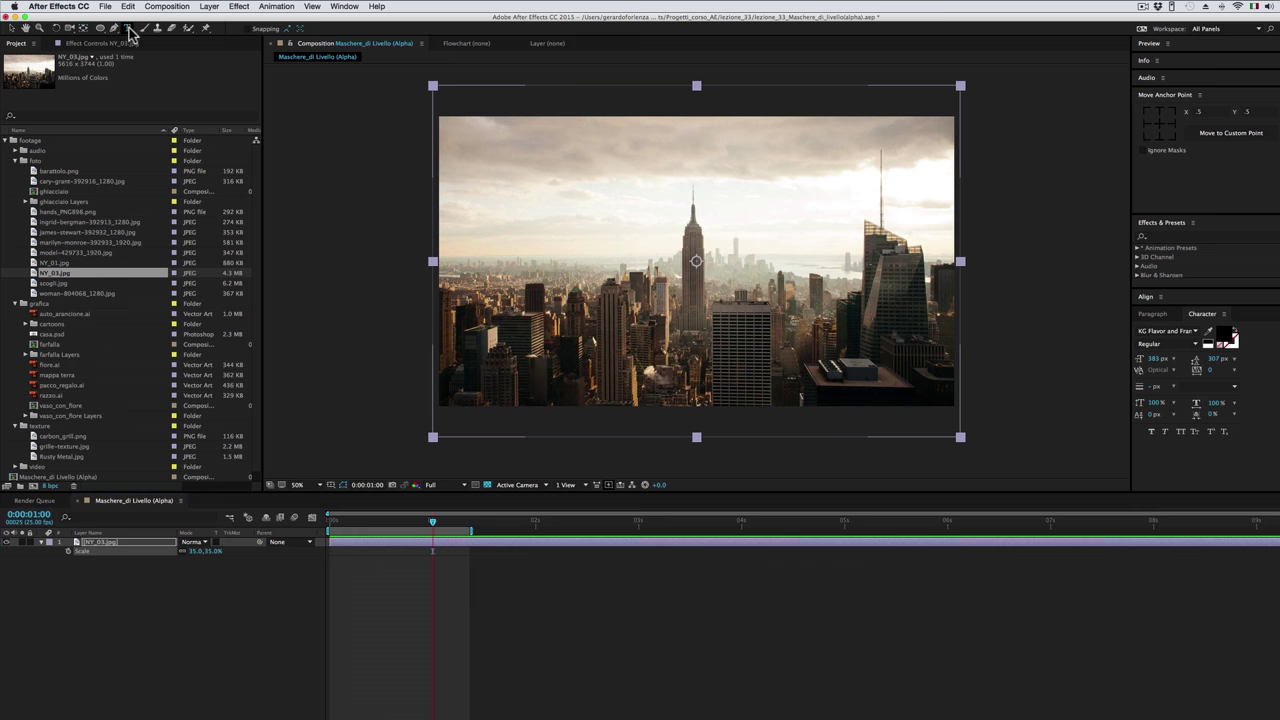
Create an Impact text layer reading "MOTION" and "GRAPHICS" on two lines.
{"action": "left_click", "coordinate": [768, 270]}
{"action": "left_click", "coordinate": [1170, 331]}
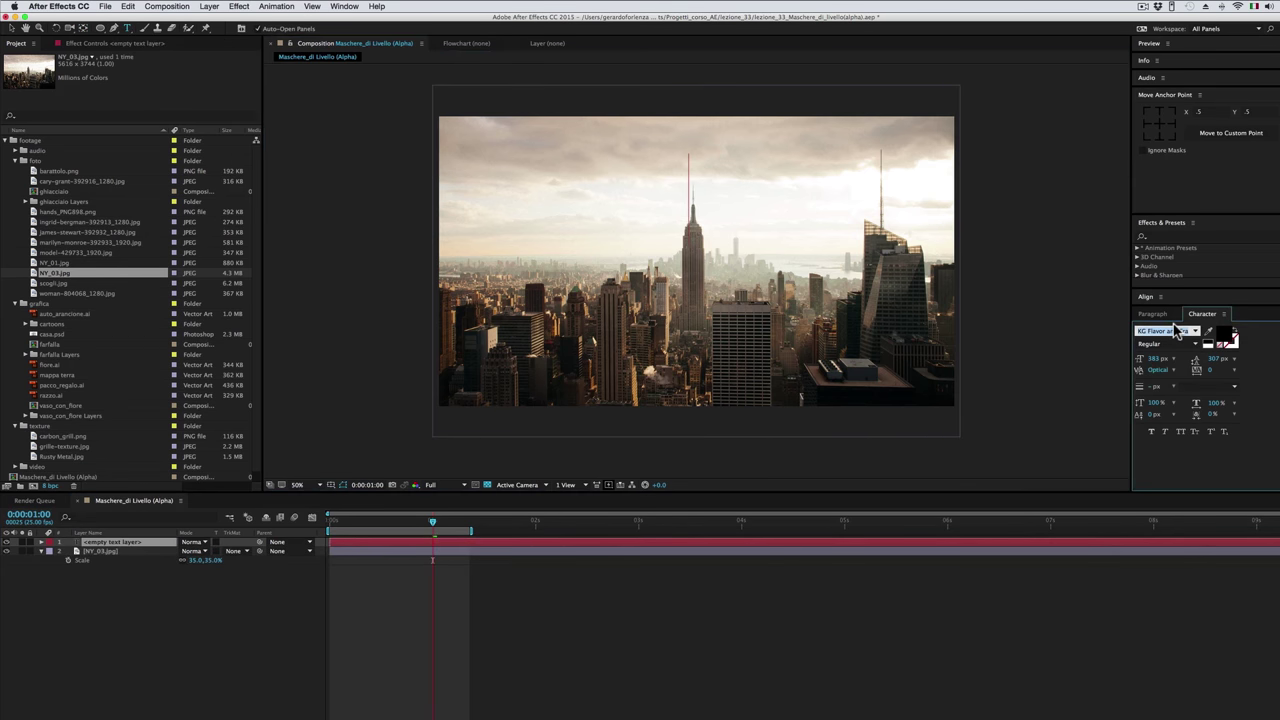
{"action": "type", "text": "impac"}
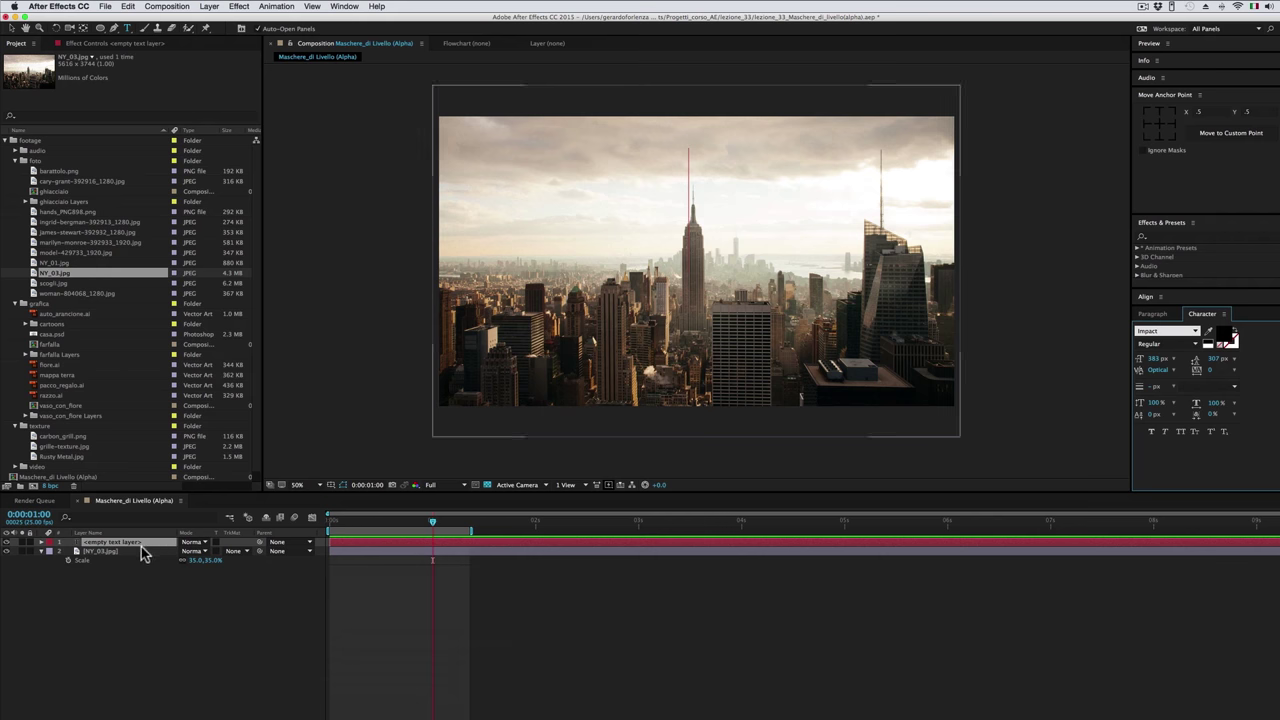
{"action": "type", "text": "MOT"}
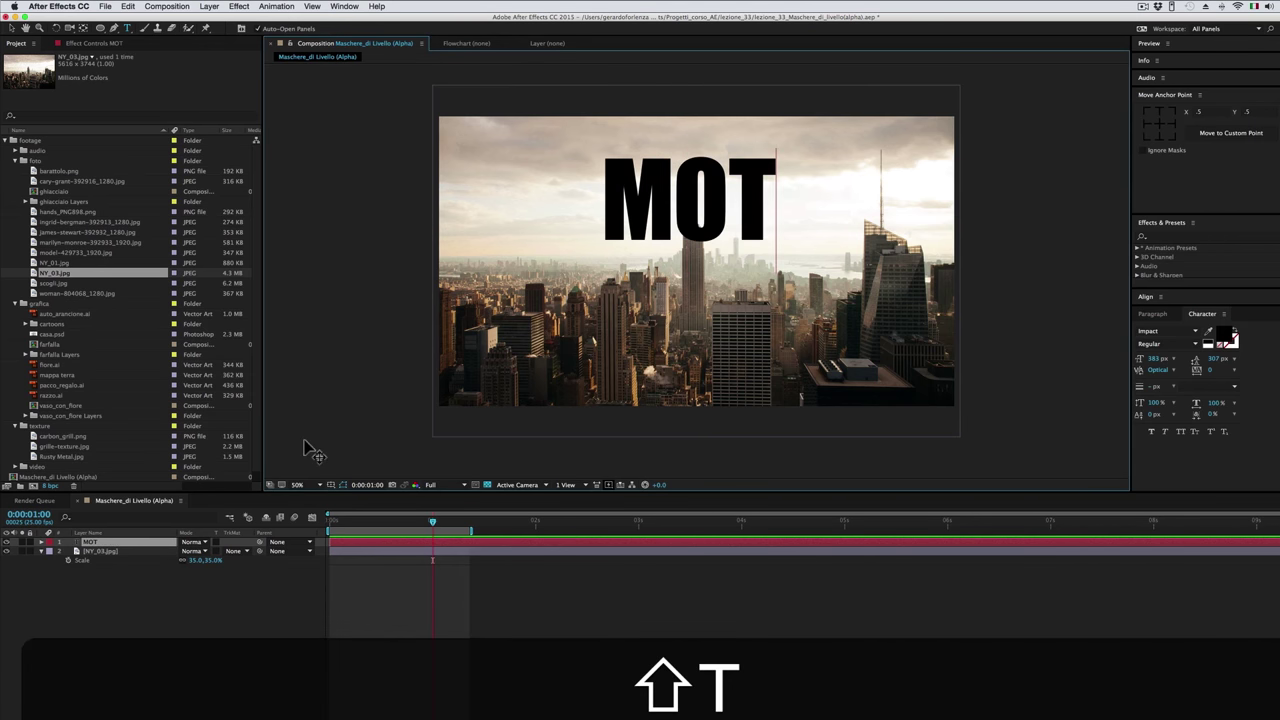
{"action": "type", "text": "ION"}
{"action": "key", "text": "Return"}
{"action": "type", "text": "GRAP"}
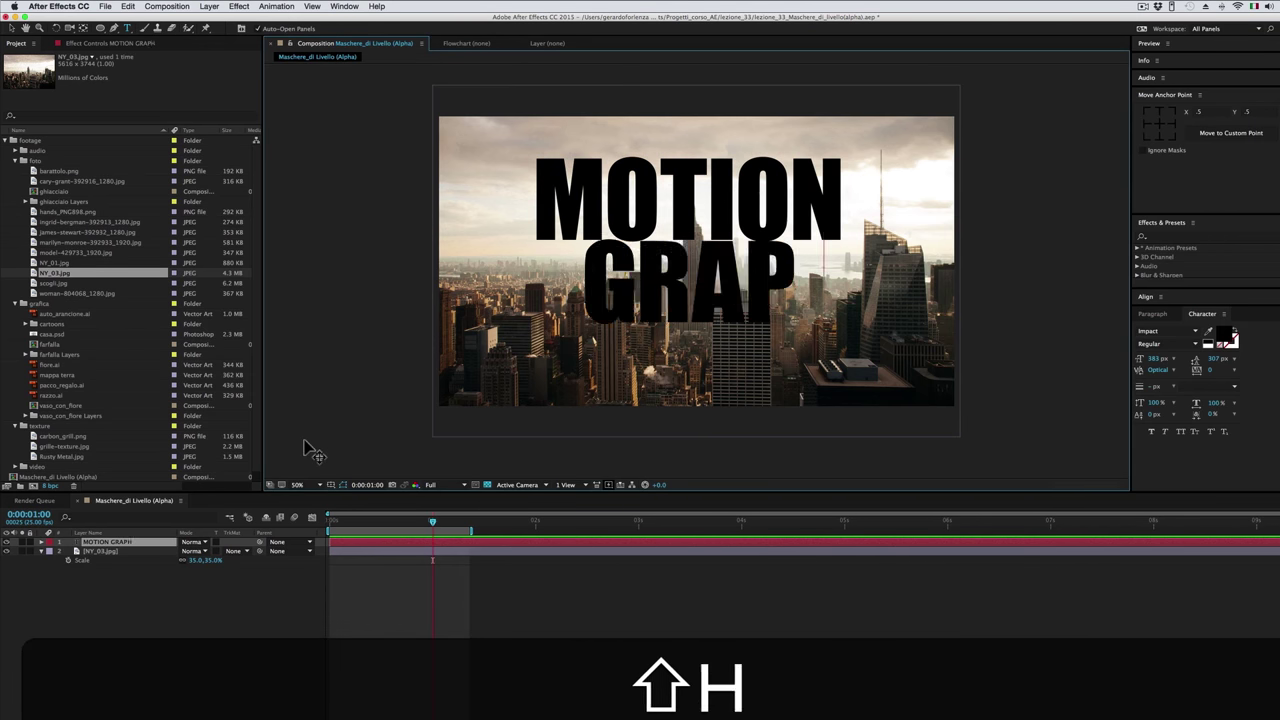
{"action": "type", "text": "HICS"}
{"action": "left_click", "coordinate": [112, 542]}
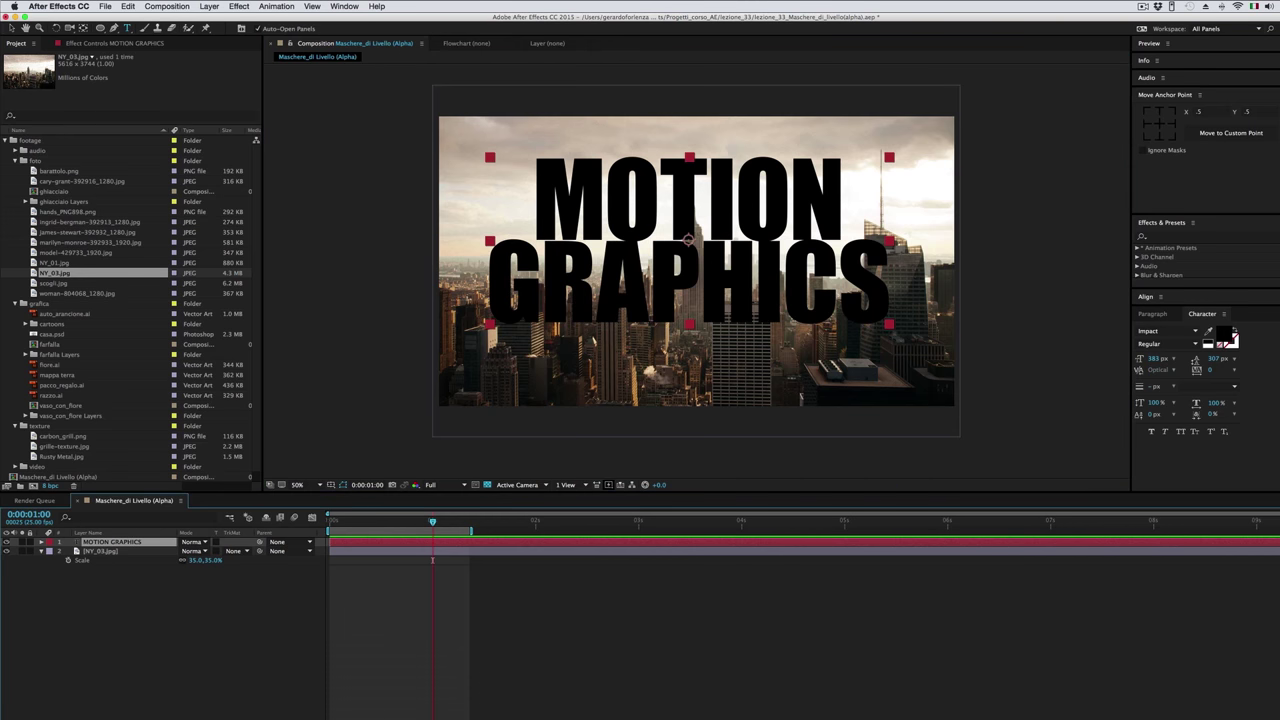
Enlarge both title lines' font size and spacing, then nudge the title lower in the frame.
{"action": "left_click_drag", "start_coordinate": [1160, 362], "coordinate": [730, 283]}
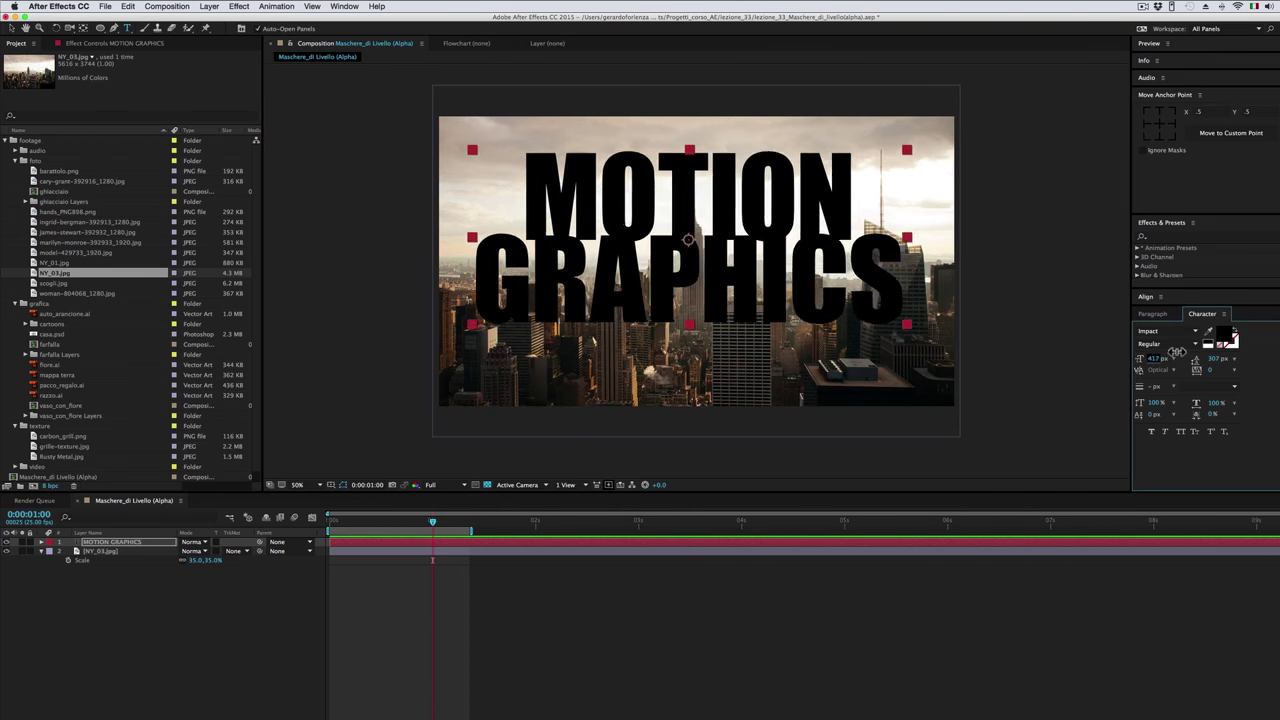
{"action": "double_click", "coordinate": [721, 277]}
{"action": "left_click_drag", "start_coordinate": [1158, 358], "coordinate": [1220, 340]}
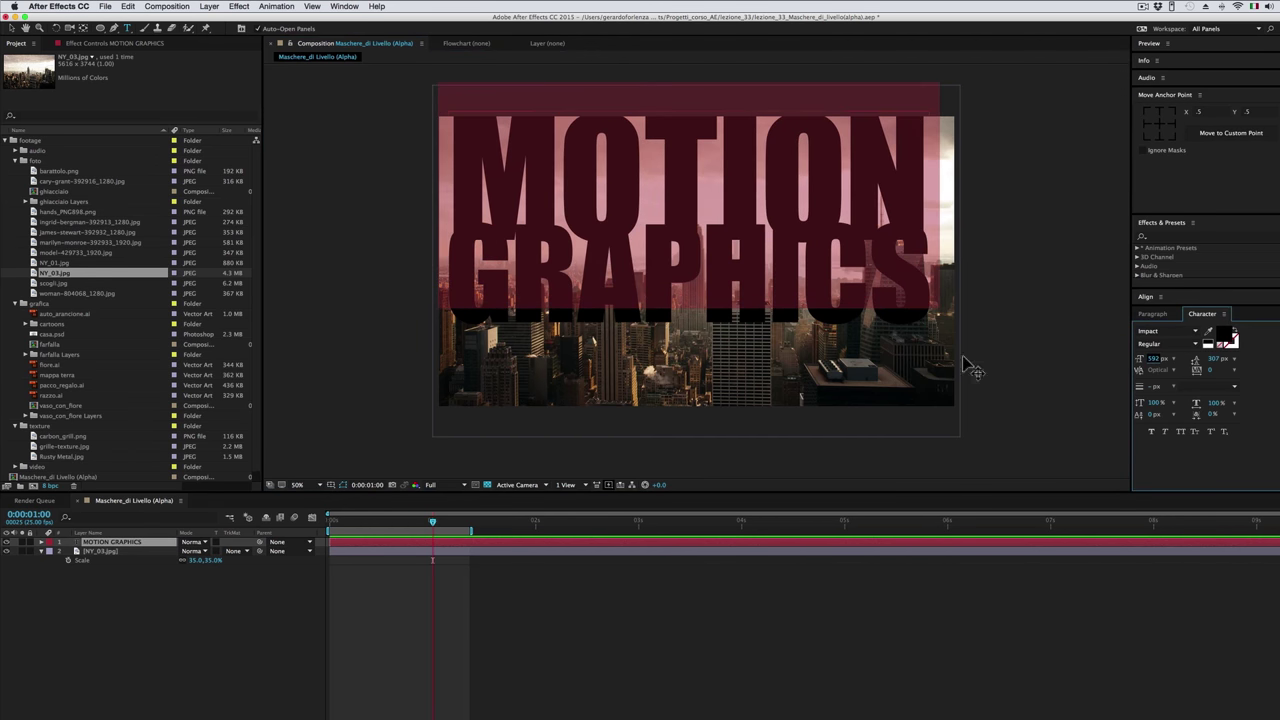
{"action": "left_click_drag", "start_coordinate": [800, 318], "coordinate": [416, 281]}
{"action": "left_click_drag", "start_coordinate": [1220, 367], "coordinate": [1240, 362]}
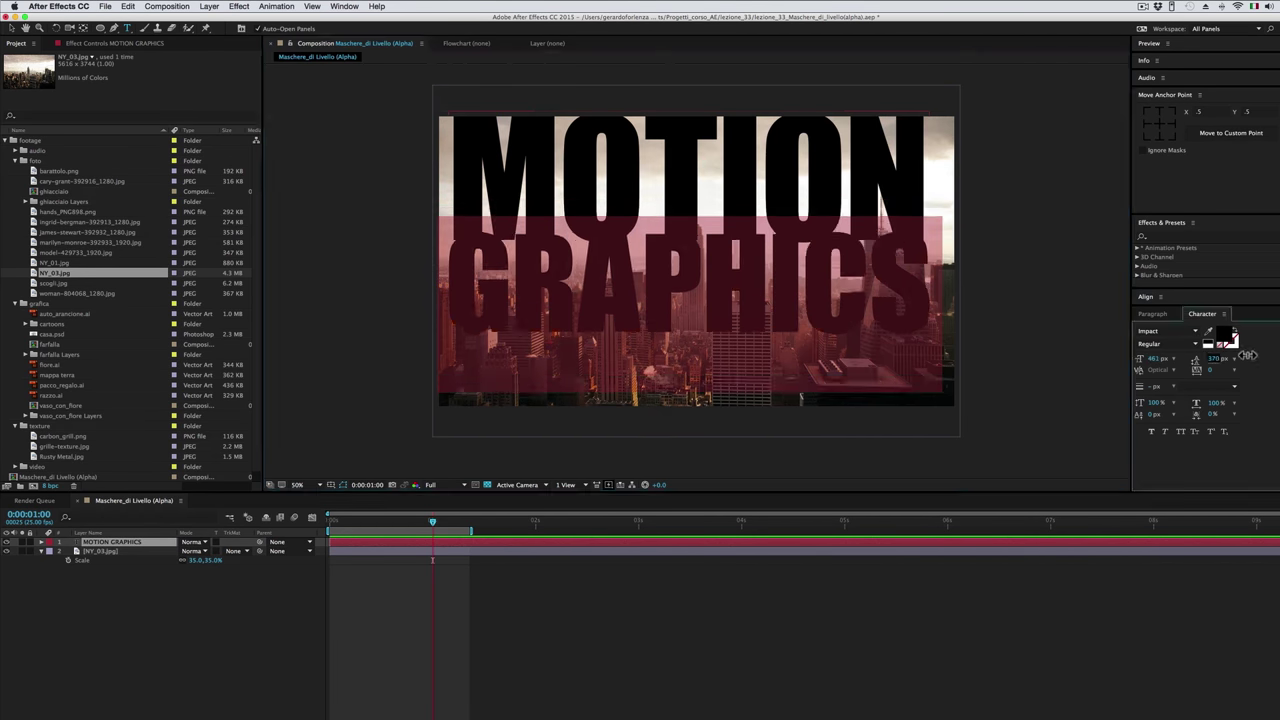
{"action": "left_click", "coordinate": [12, 28]}
{"action": "left_click_drag", "start_coordinate": [686, 243], "coordinate": [691, 281]}
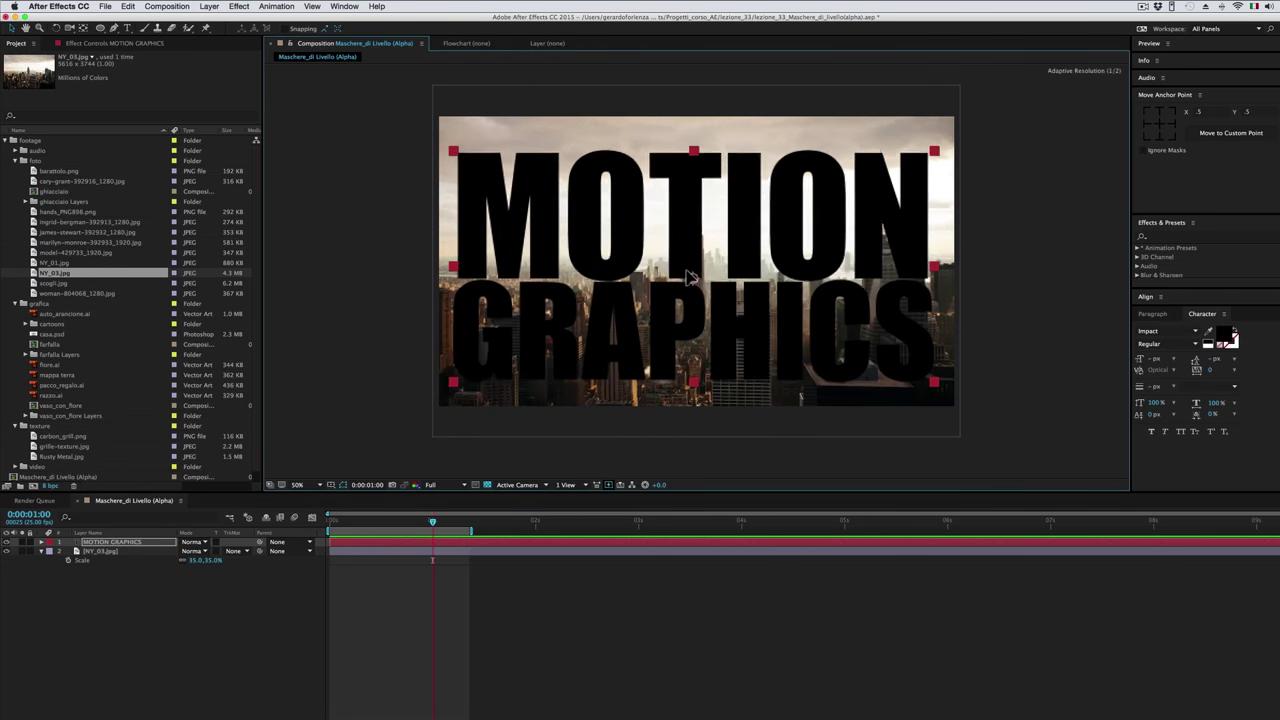
Set NY_03.jpg's Track Matte to Alpha Matte "MOTION GRAPHICS".
{"action": "left_click", "coordinate": [125, 558]}
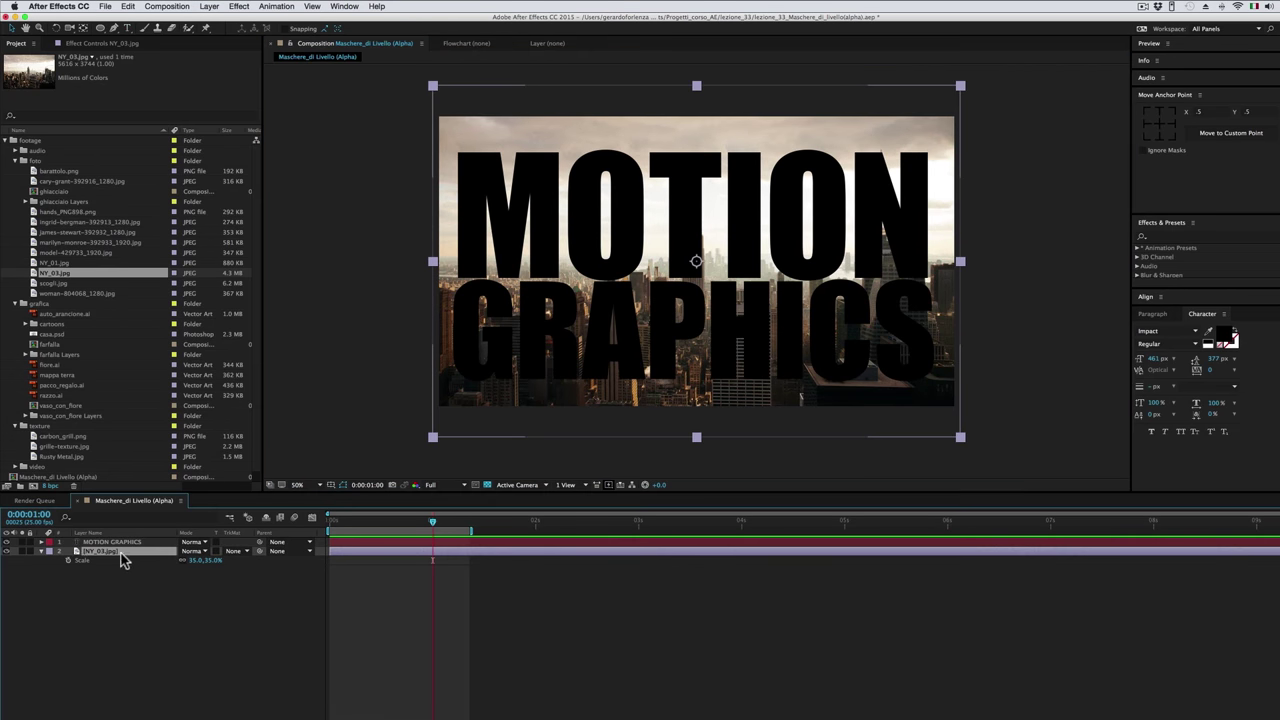
{"action": "left_click", "coordinate": [240, 551]}
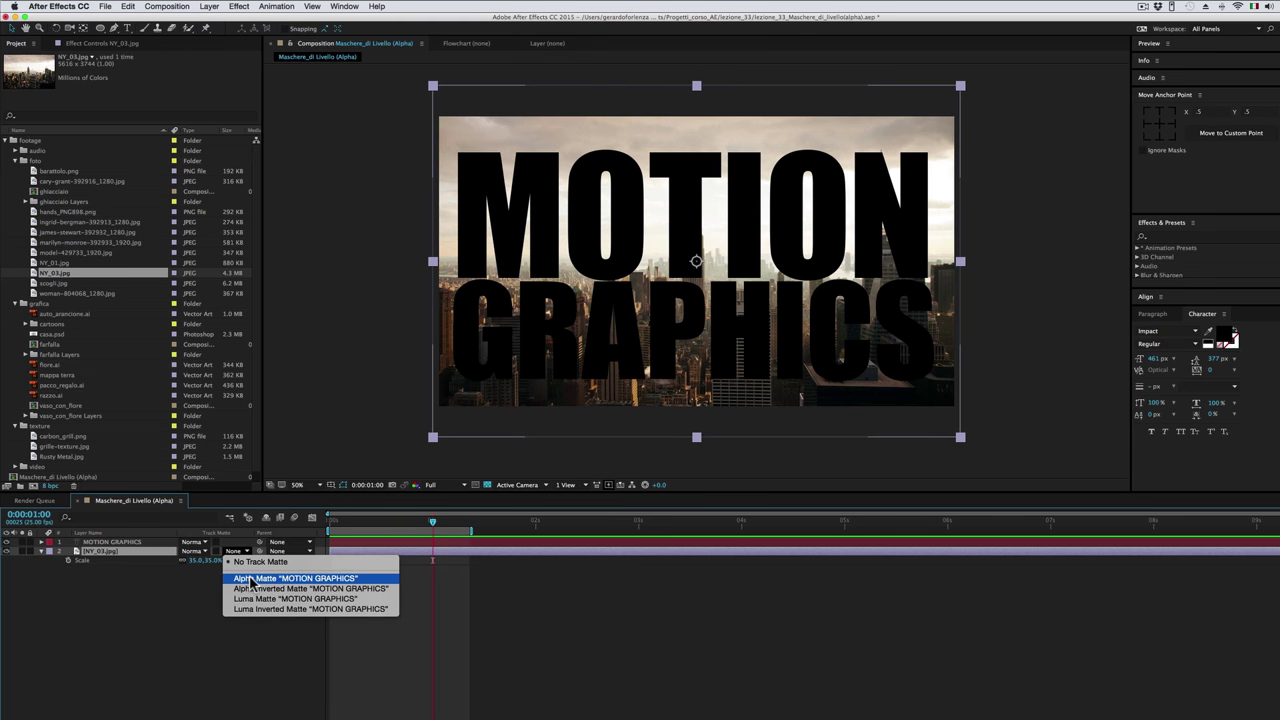
{"action": "left_click", "coordinate": [256, 578]}
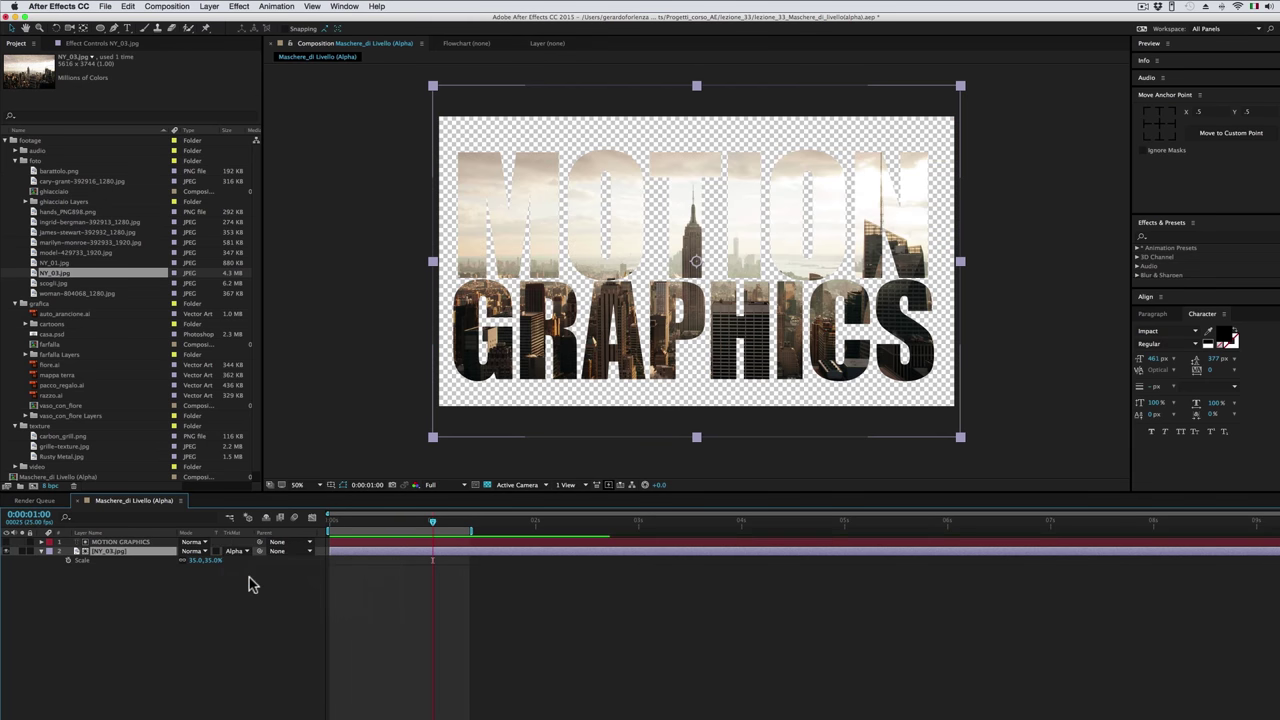
{"action": "left_click", "coordinate": [135, 543]}
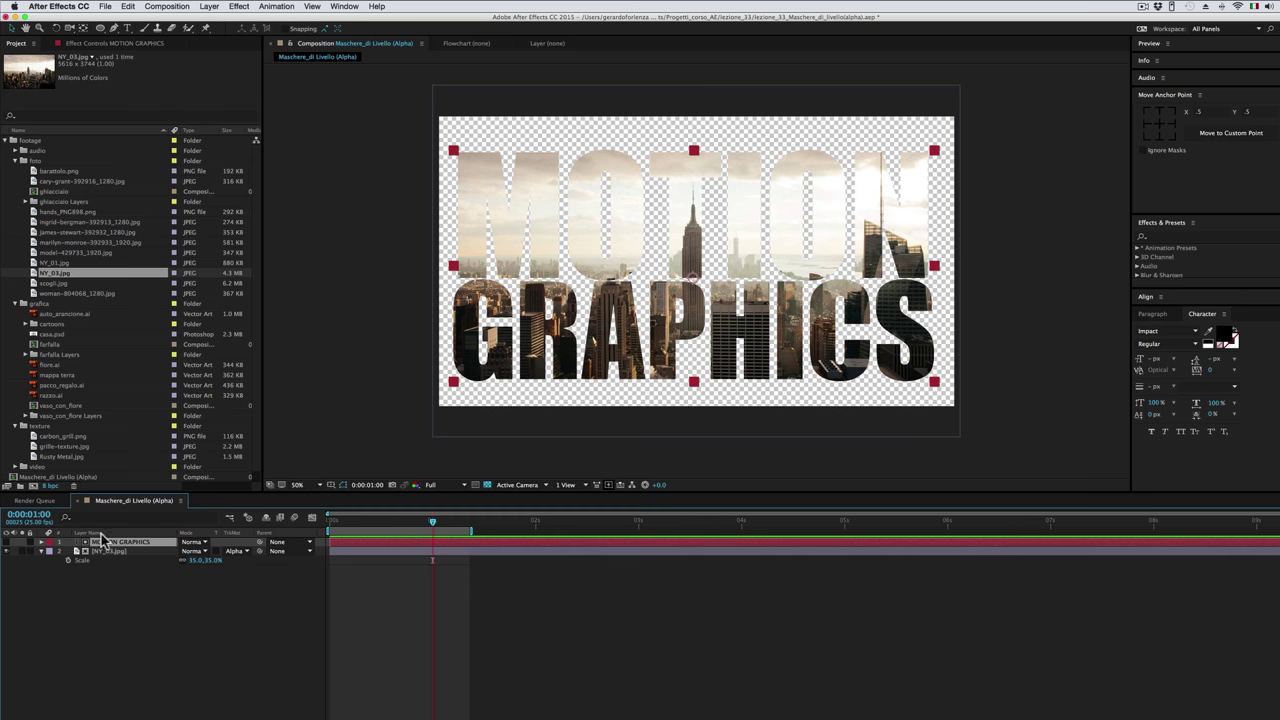
Keyframe the title's Position off the right edge at 0s and past the left at 3s.
{"action": "key", "text": "p"}
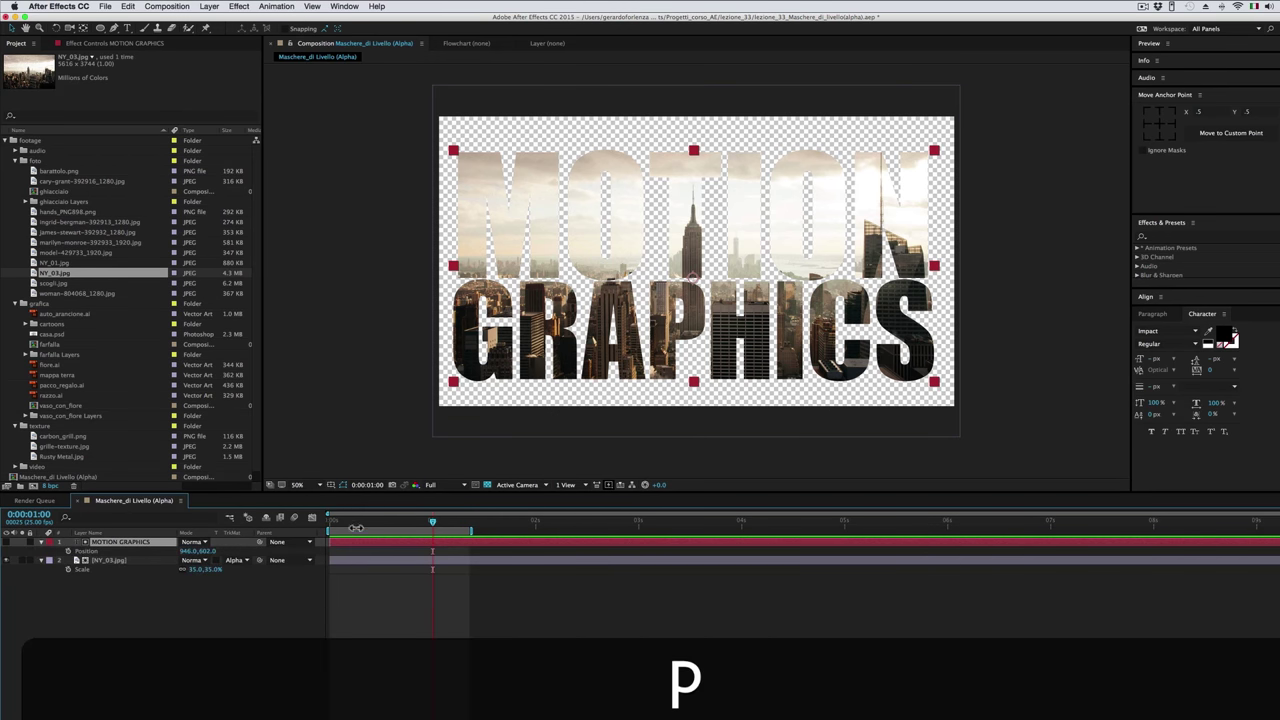
{"action": "left_click_drag", "start_coordinate": [360, 523], "coordinate": [330, 521]}
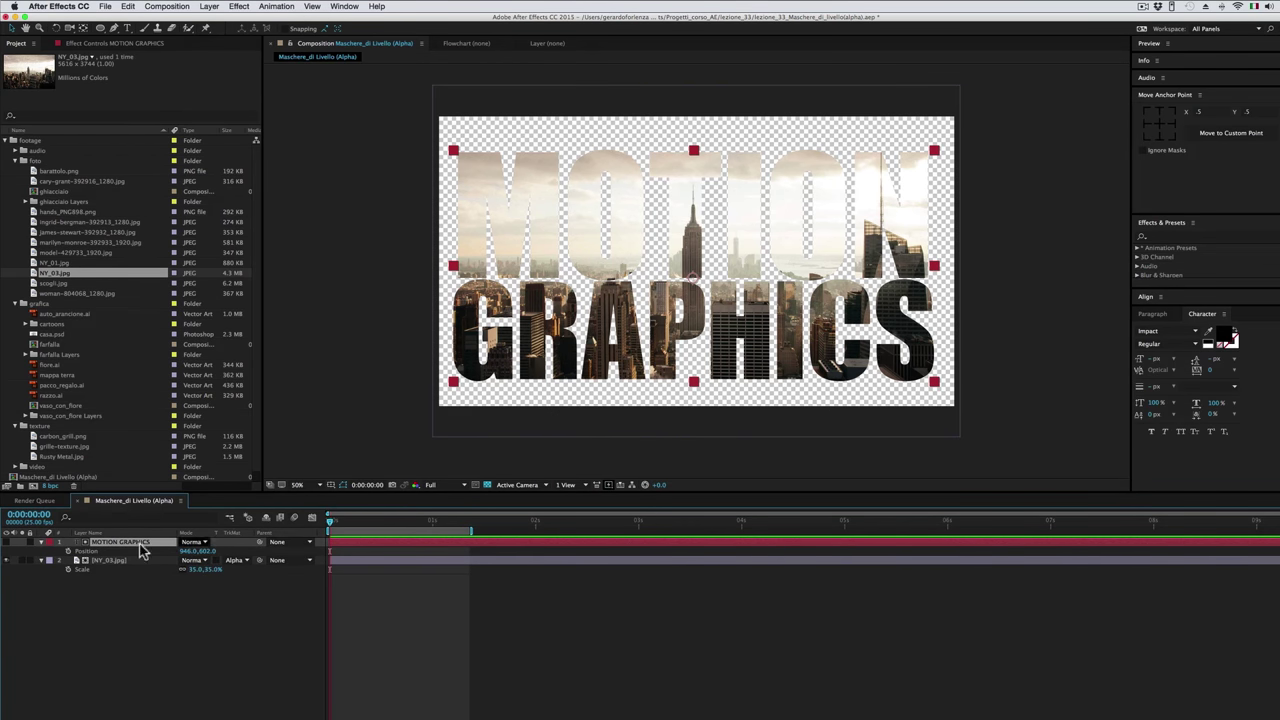
{"action": "left_click_drag", "start_coordinate": [188, 551], "coordinate": [357, 550]}
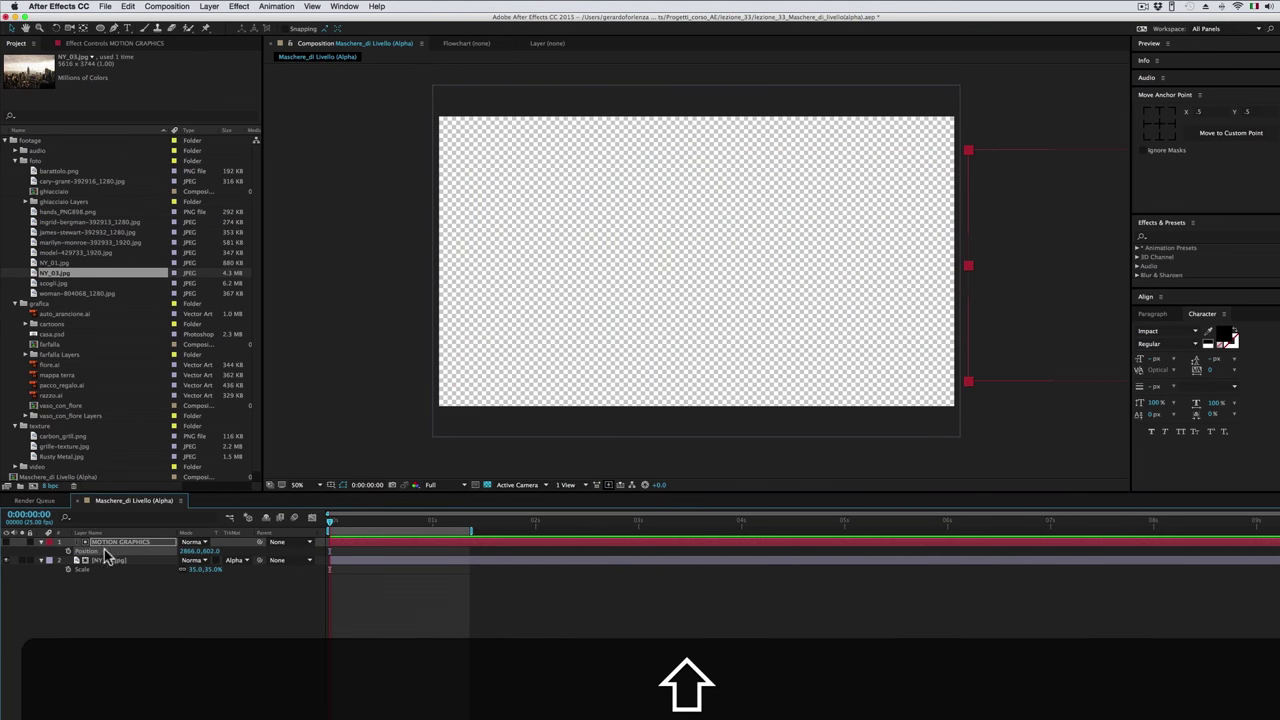
{"action": "left_click_drag", "start_coordinate": [447, 523], "coordinate": [617, 527]}
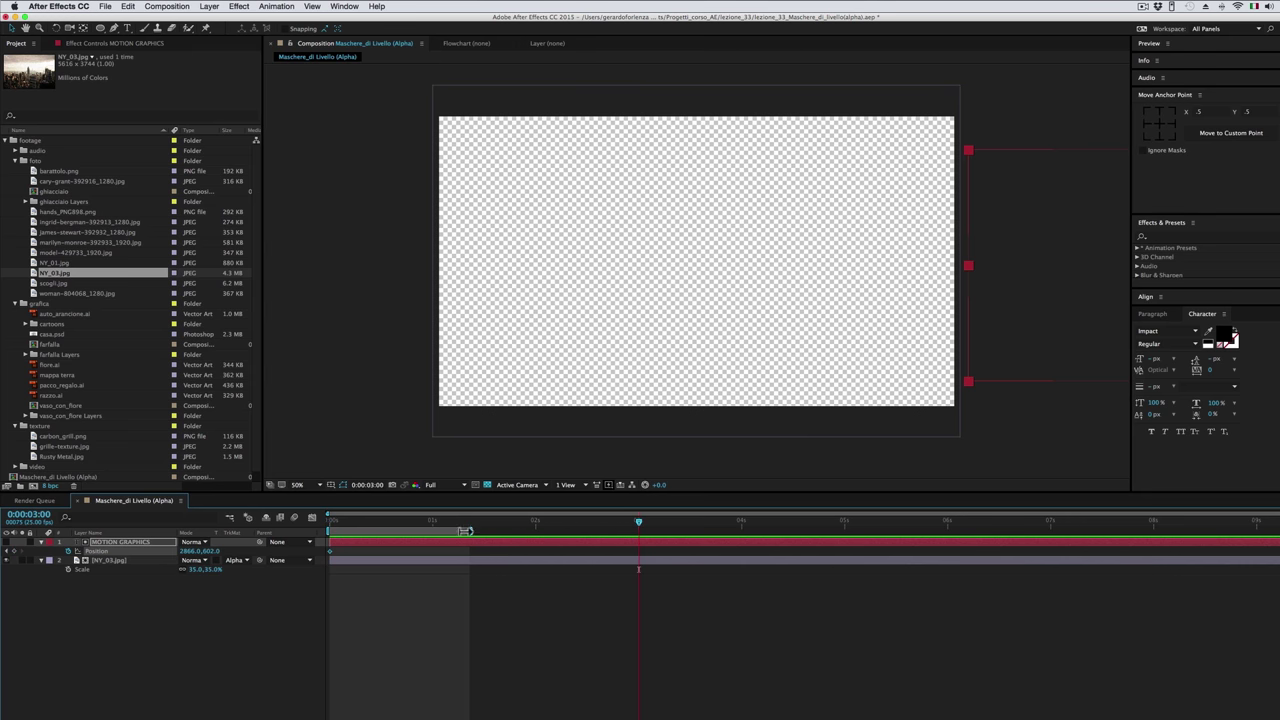
{"action": "left_click_drag", "start_coordinate": [185, 551], "coordinate": [4, 571]}
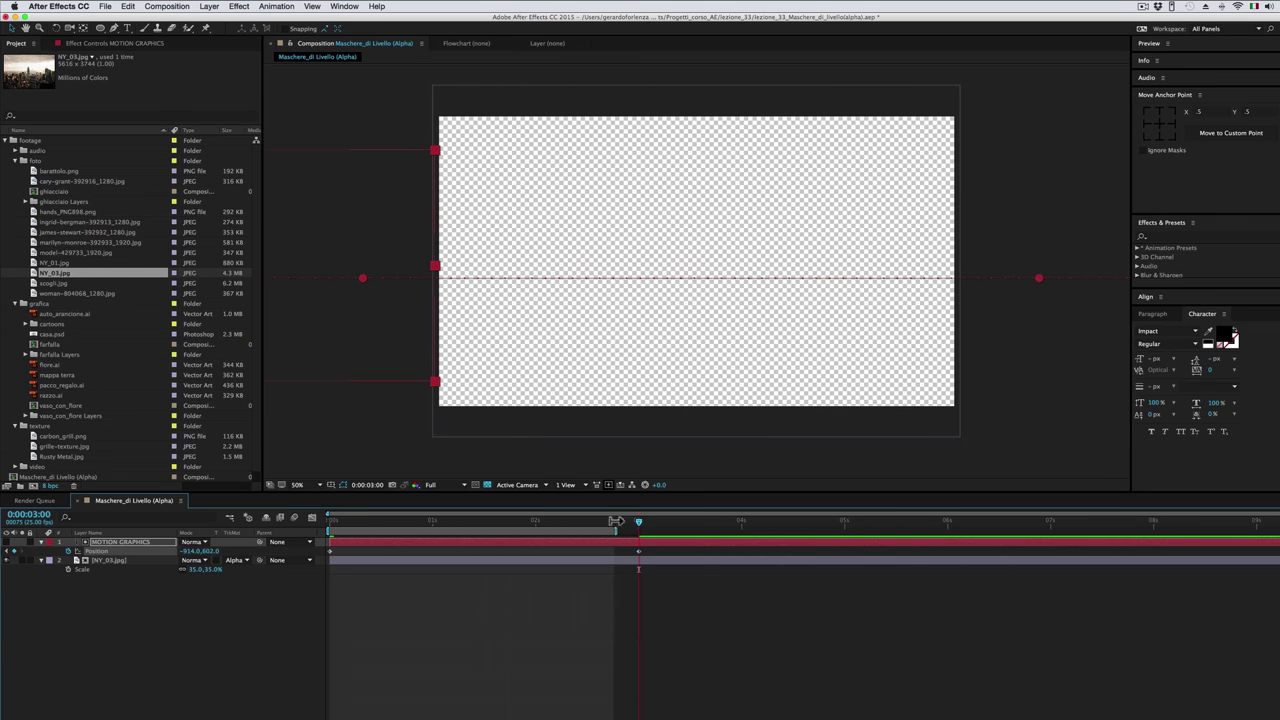
Extend the work area to three seconds and preview the slide over a black background.
{"action": "left_click_drag", "start_coordinate": [466, 531], "coordinate": [665, 525]}
{"action": "key", "text": "space"}
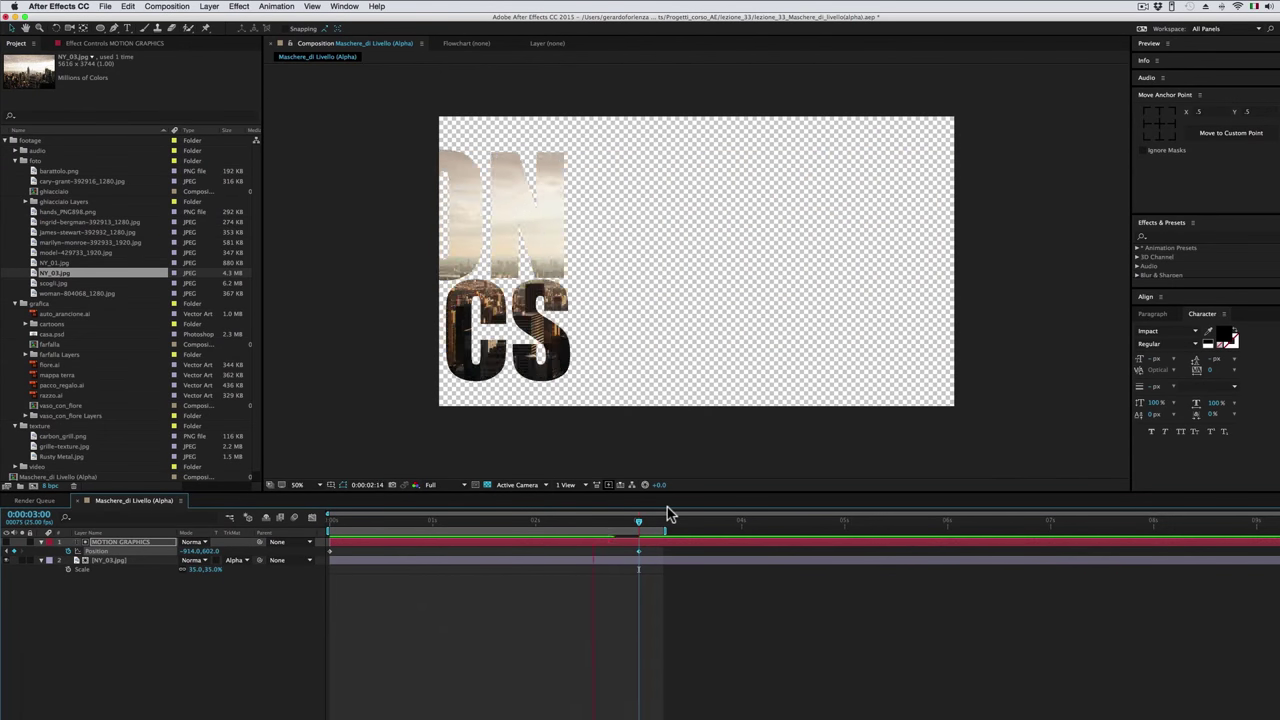
{"action": "key", "text": "space"}
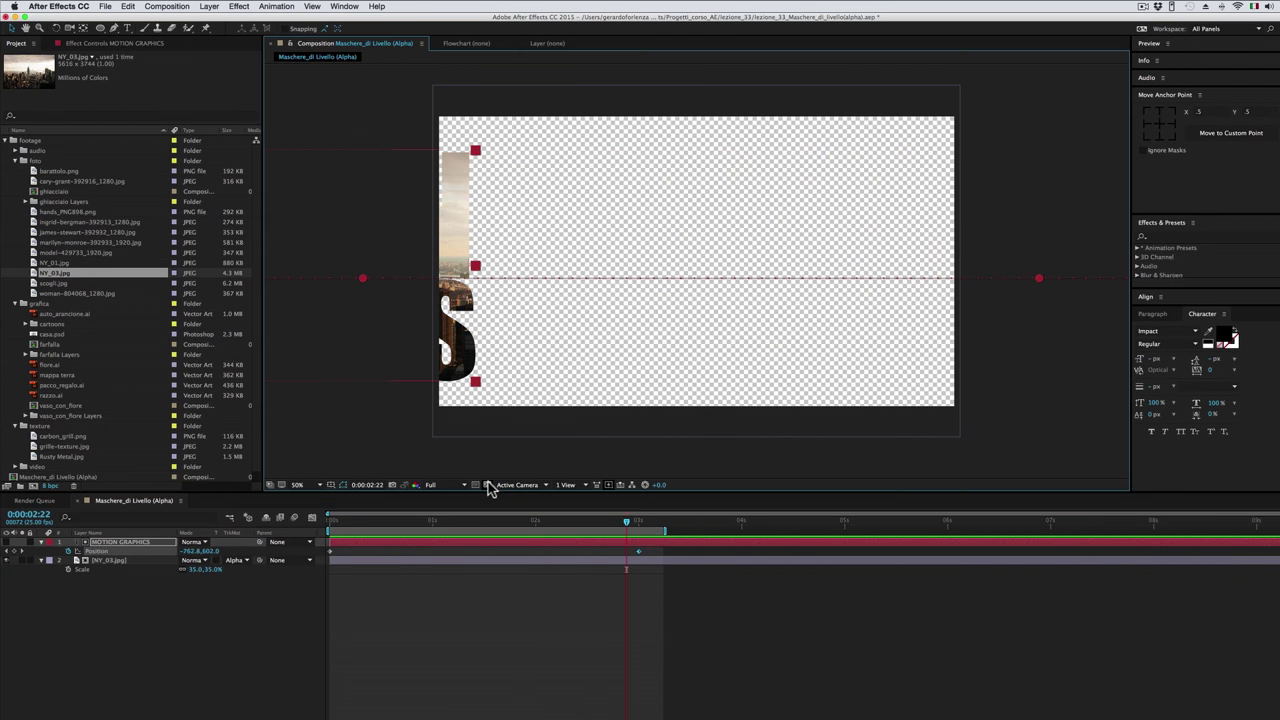
{"action": "left_click", "coordinate": [487, 484]}
{"action": "key", "text": "space"}
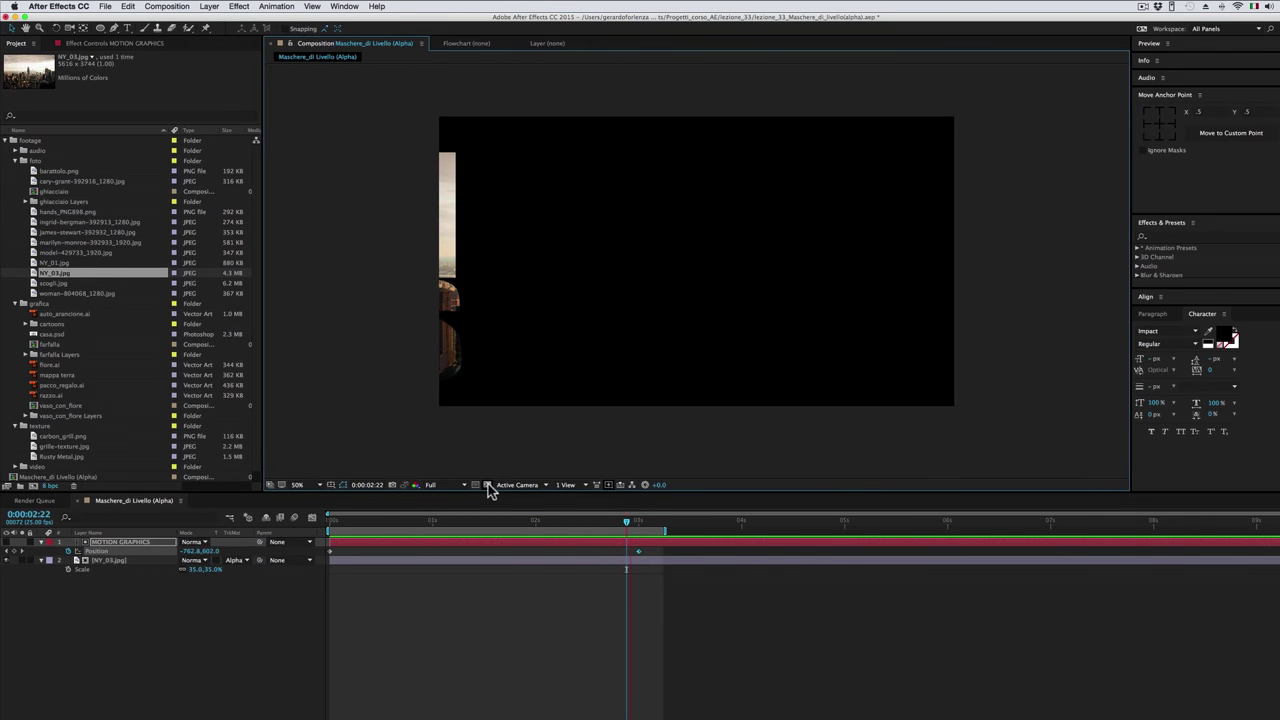
{"action": "key", "text": "space"}
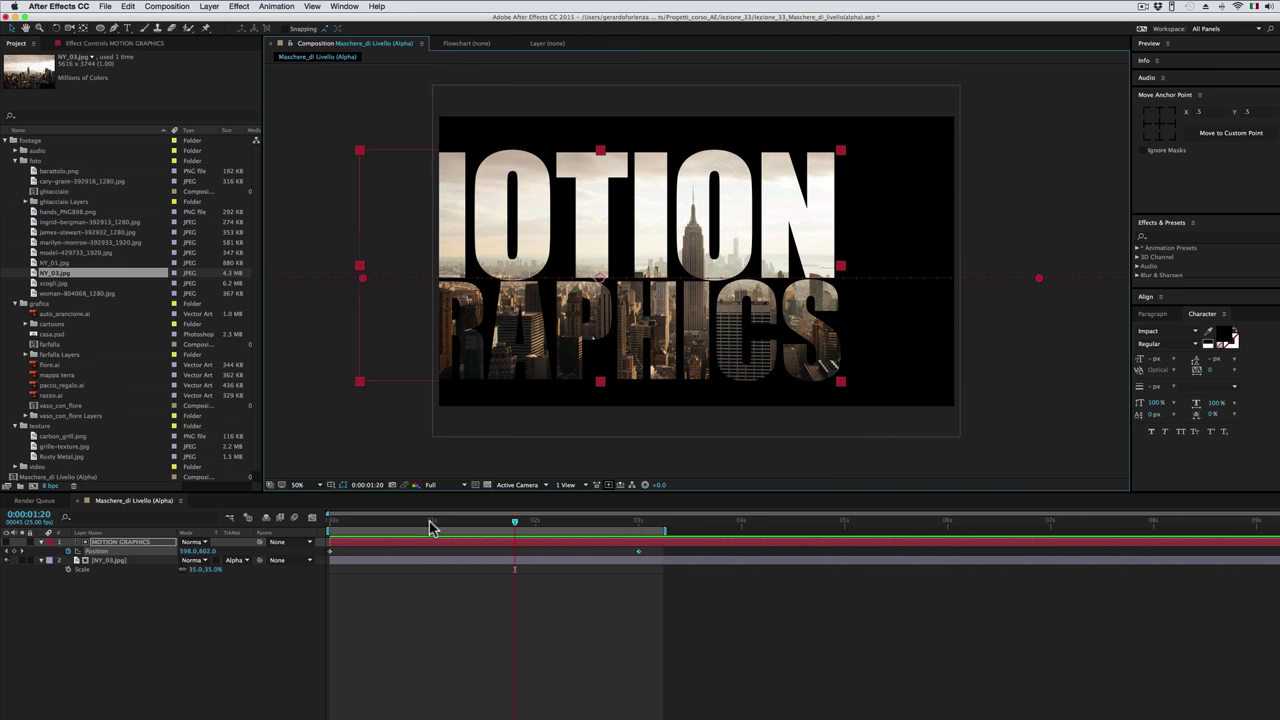
{"action": "left_click_drag", "start_coordinate": [428, 522], "coordinate": [315, 535]}
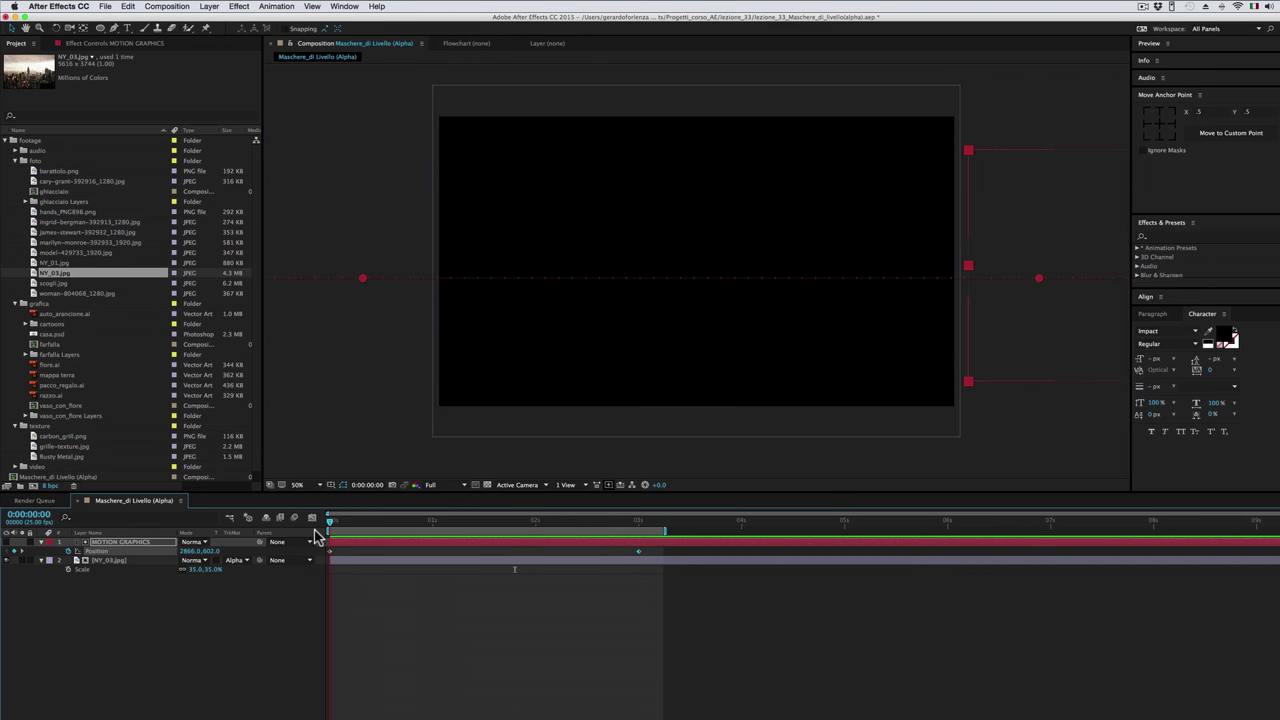
Keyframe NY_03.jpg's Scale at 35% at 0s, then 51% at the 3s Position keyframe.
{"action": "left_click", "coordinate": [126, 562]}
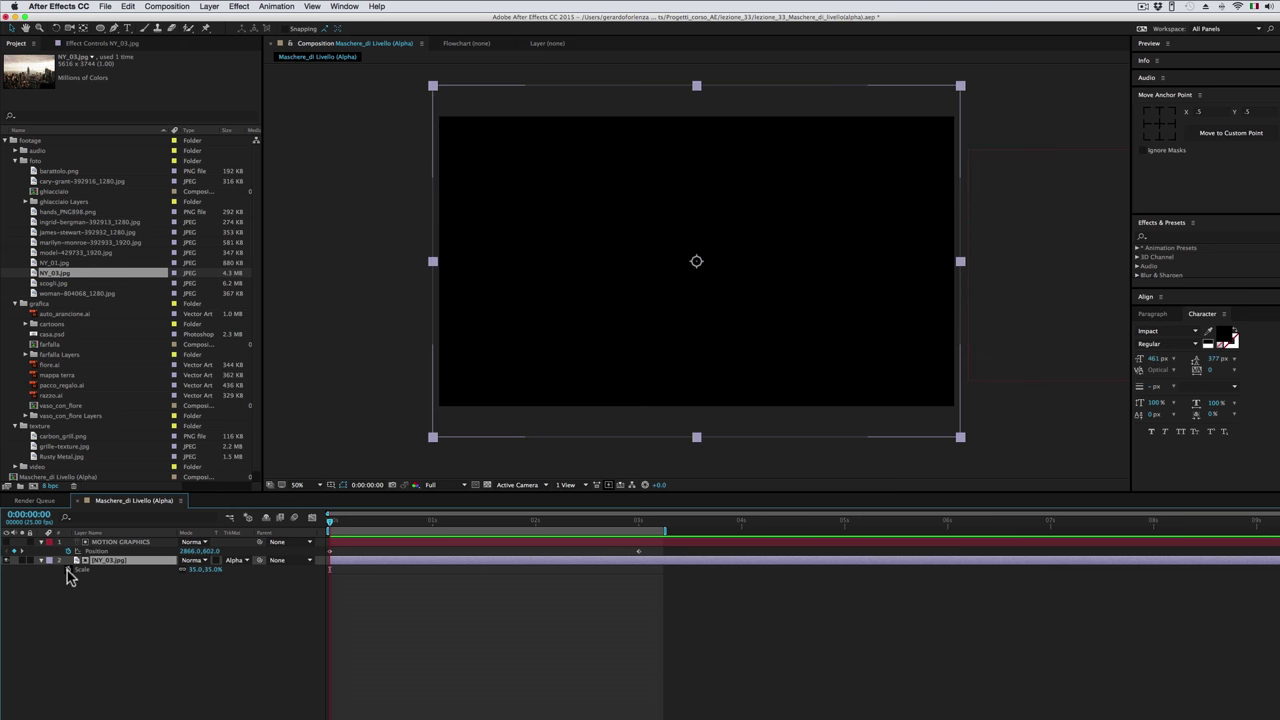
{"action": "left_click", "coordinate": [67, 569]}
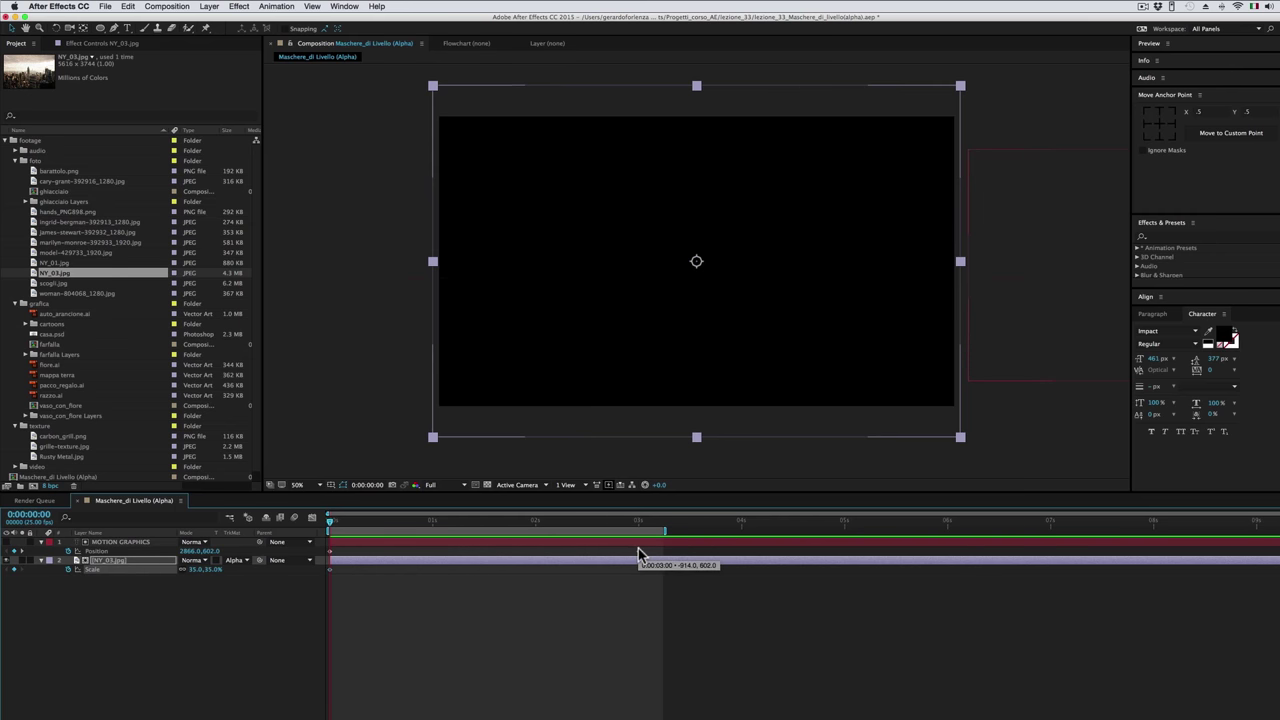
{"action": "right_click", "coordinate": [638, 550]}
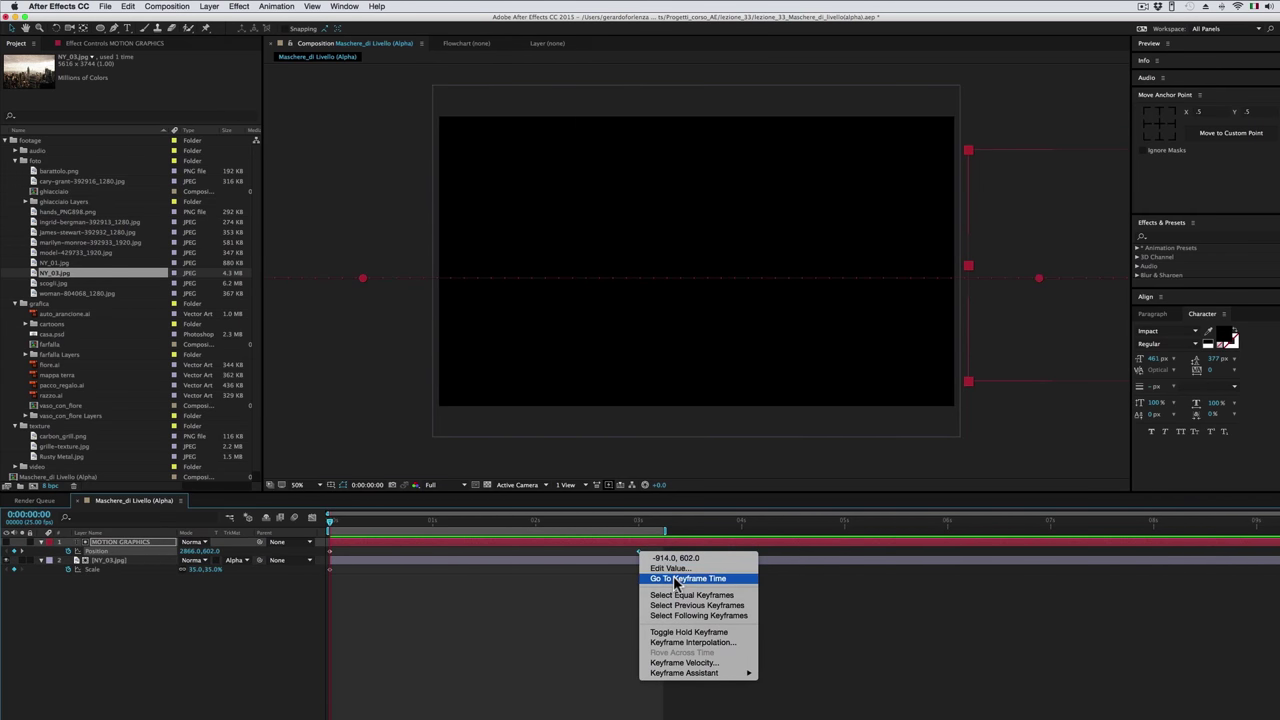
{"action": "left_click", "coordinate": [676, 579]}
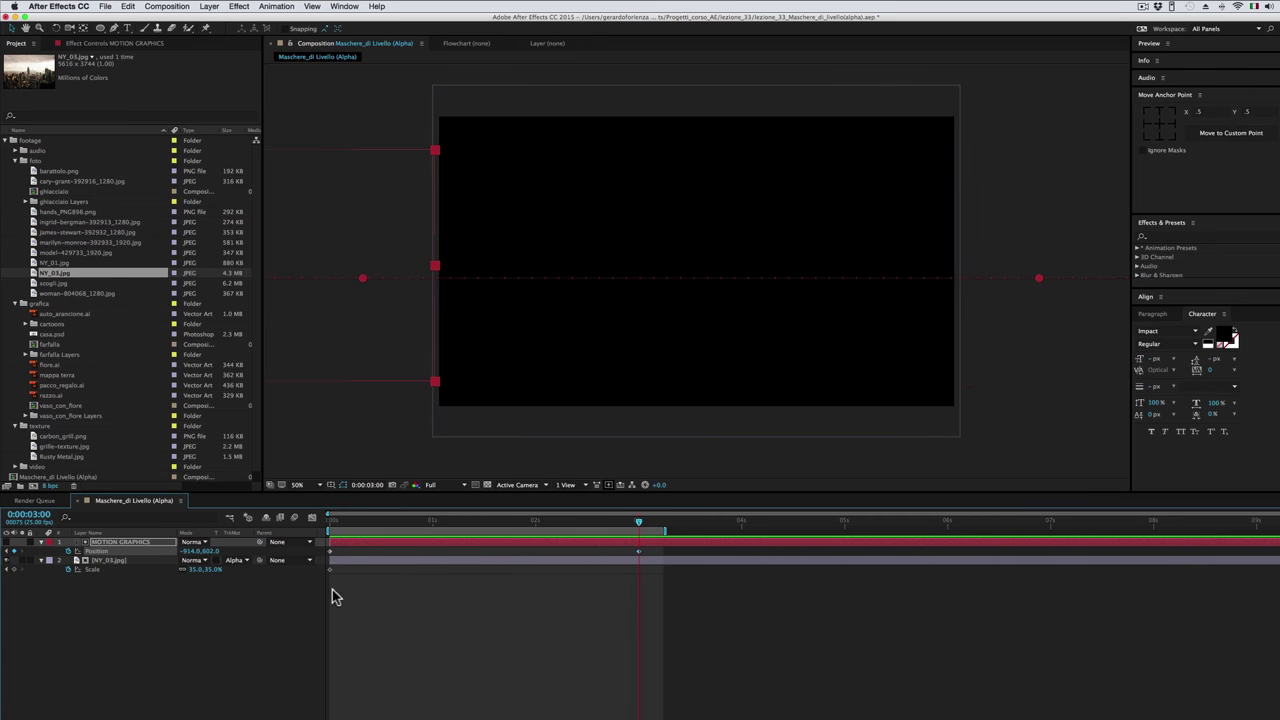
{"action": "left_click_drag", "start_coordinate": [205, 569], "coordinate": [216, 569]}
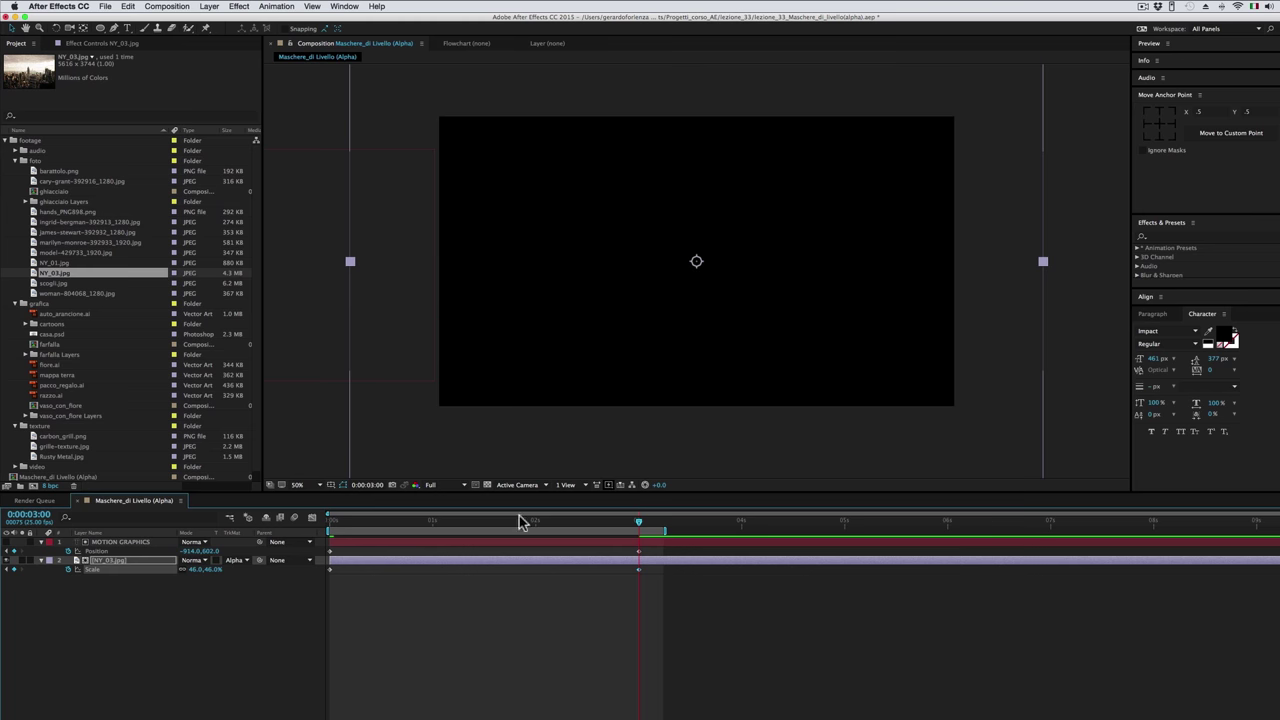
{"action": "left_click_drag", "start_coordinate": [208, 574], "coordinate": [215, 569]}
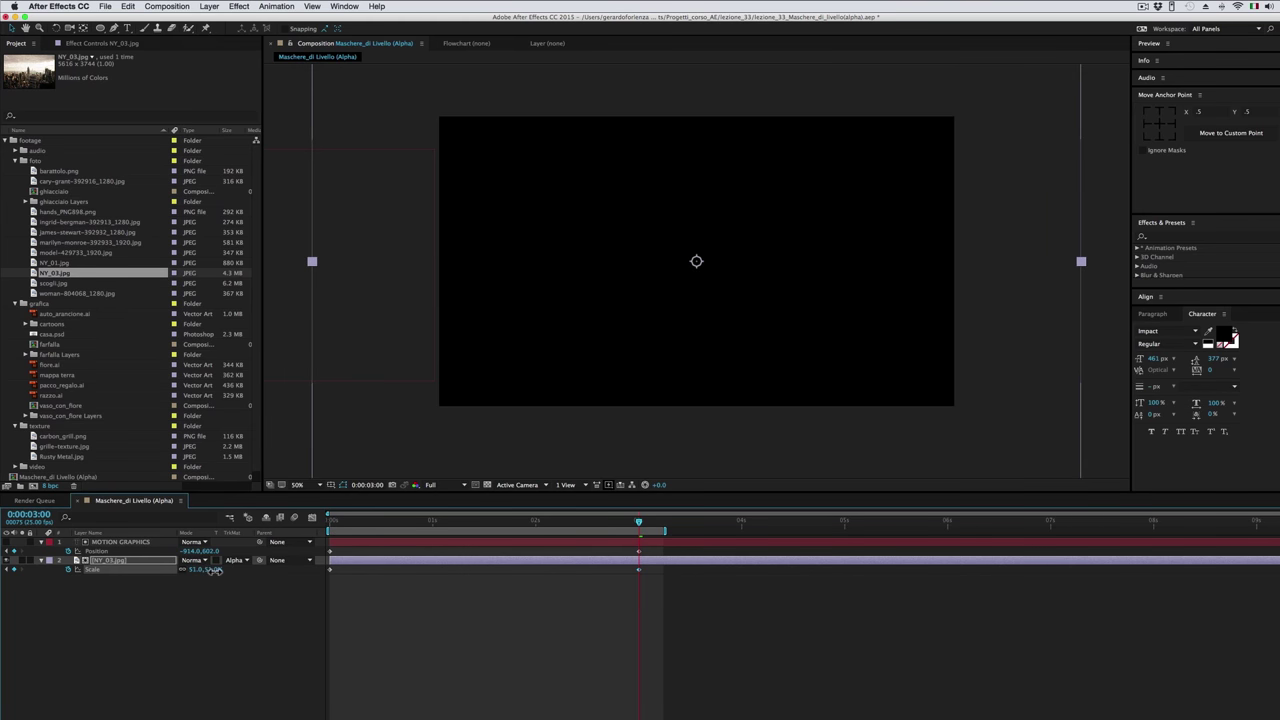
Preview the growing skyline twice, stopping at 1s 15f.
{"action": "key", "text": "space"}
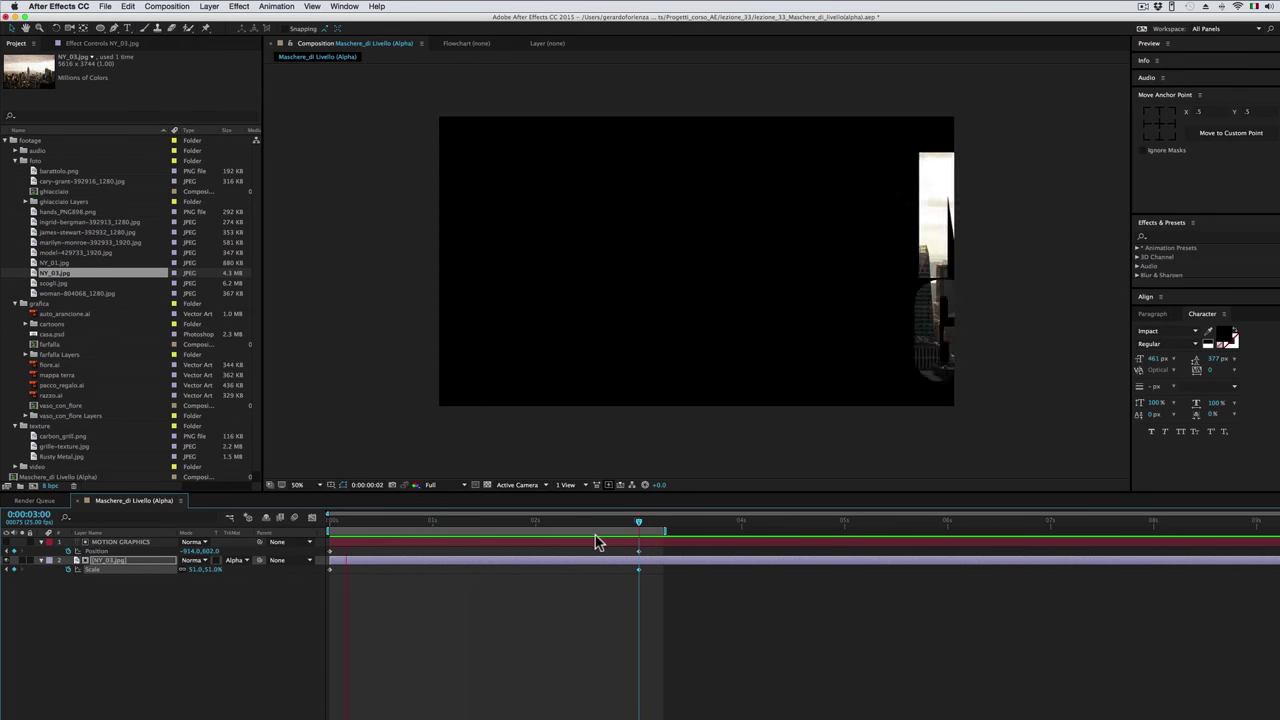
{"action": "left_click_drag", "start_coordinate": [551, 522], "coordinate": [481, 529]}
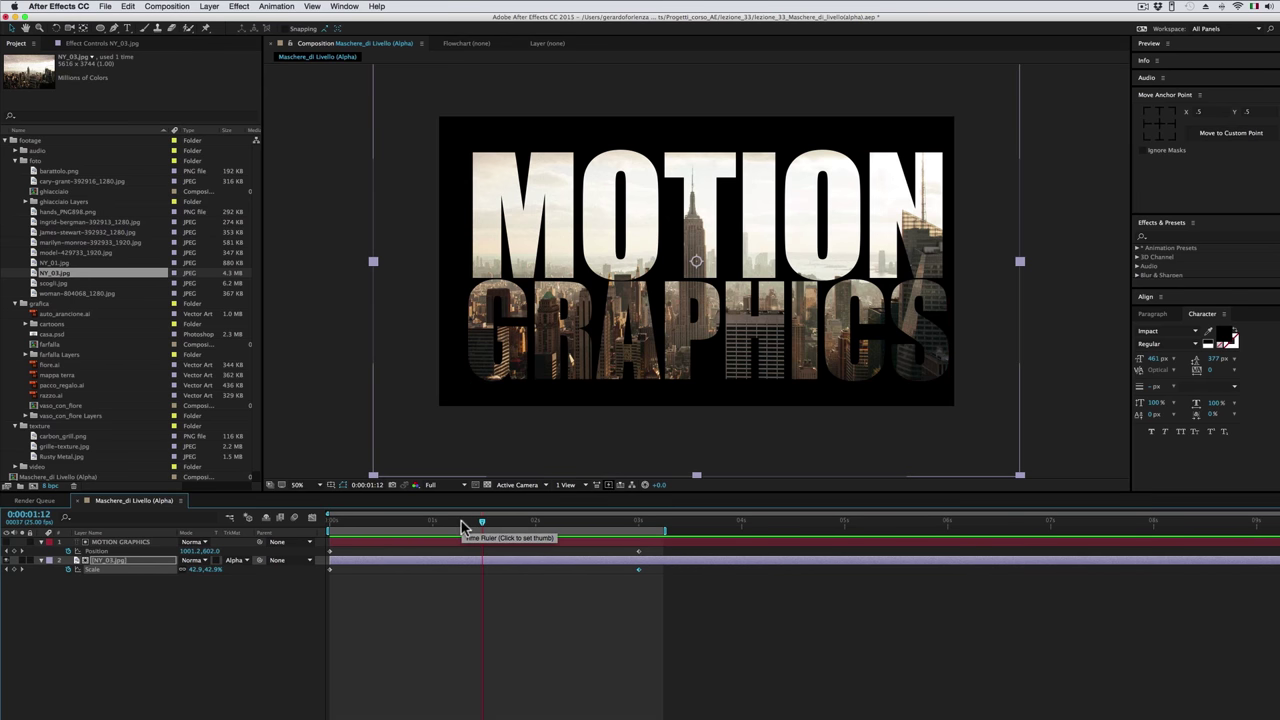
{"action": "key", "text": "space"}
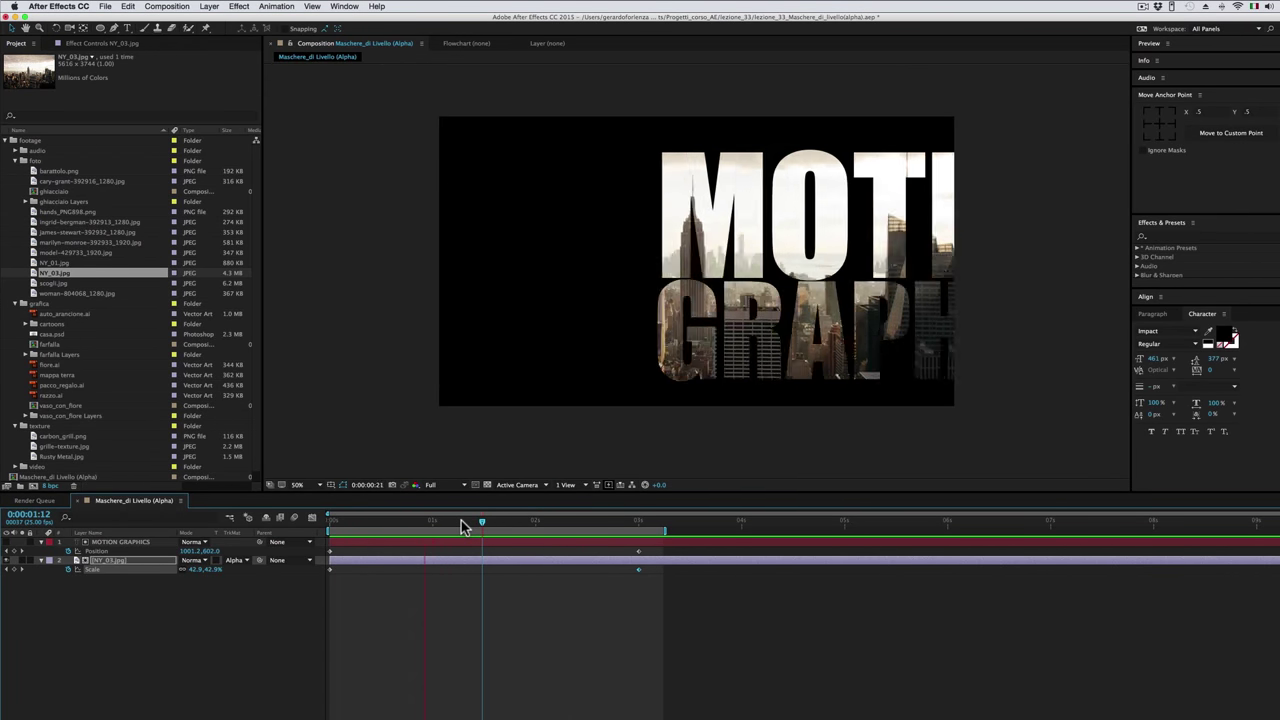
{"action": "left_click", "coordinate": [494, 521]}
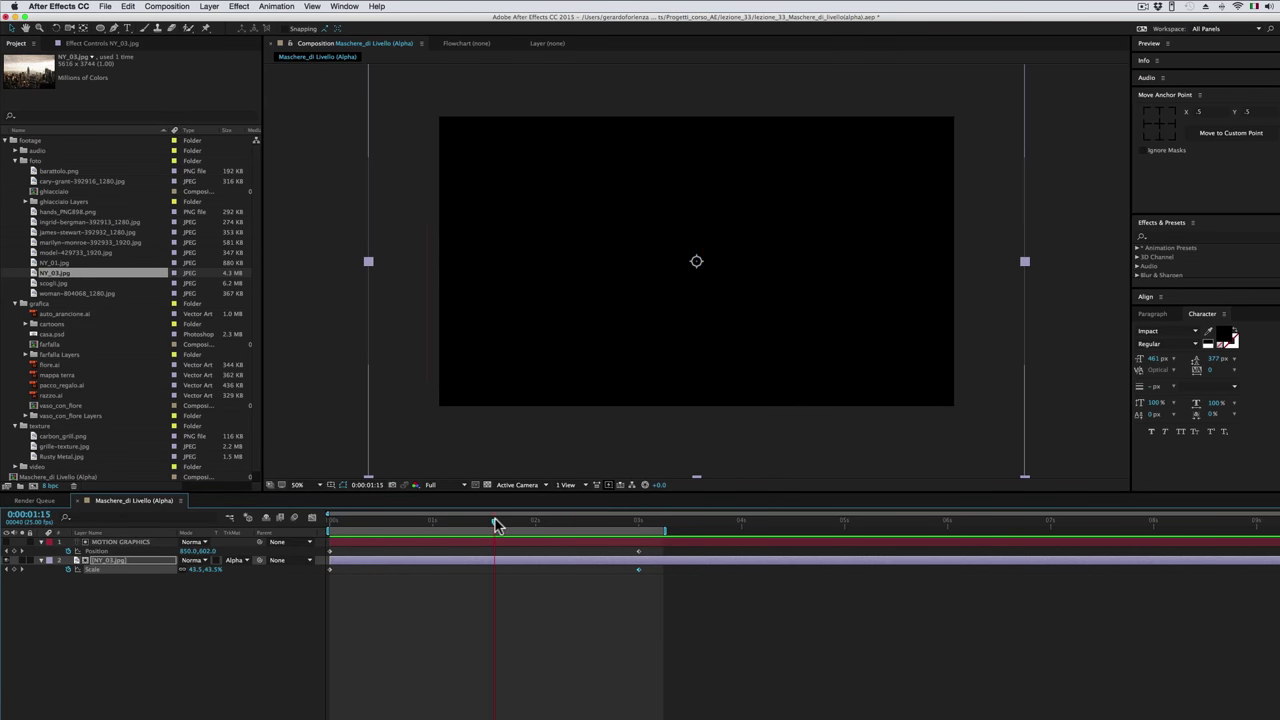